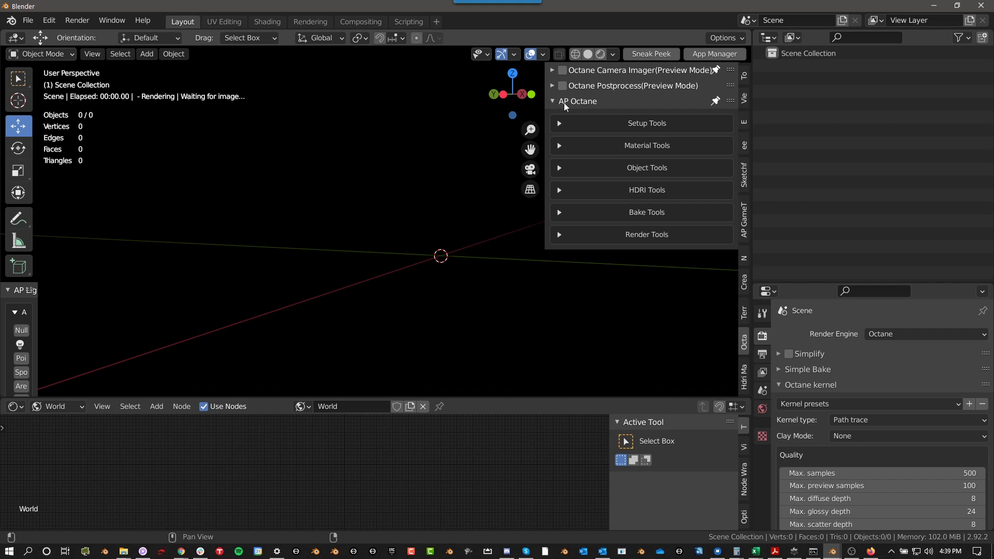
- Expand the AP Octane Setup Tools and apply the Octane Render Engine setting
click(564, 128)
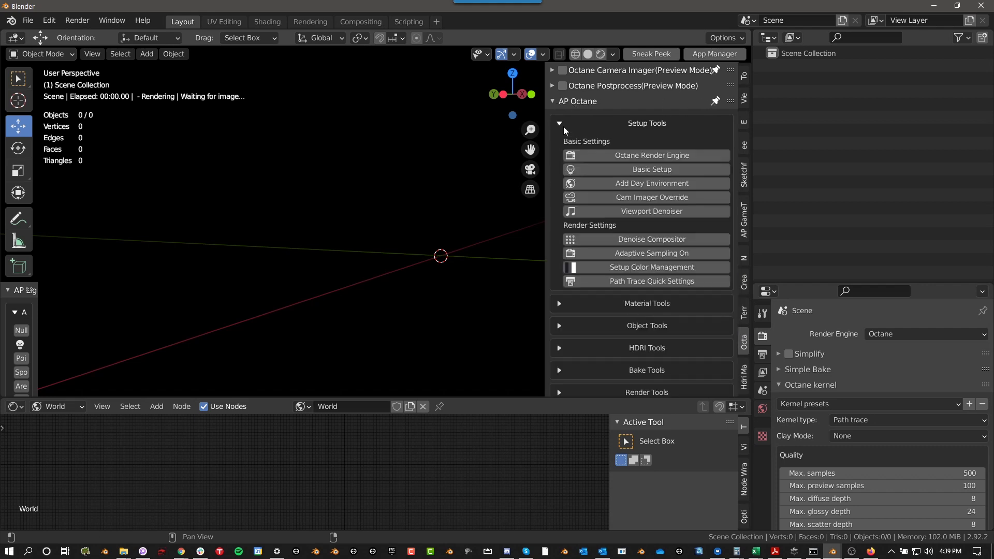
click(628, 156)
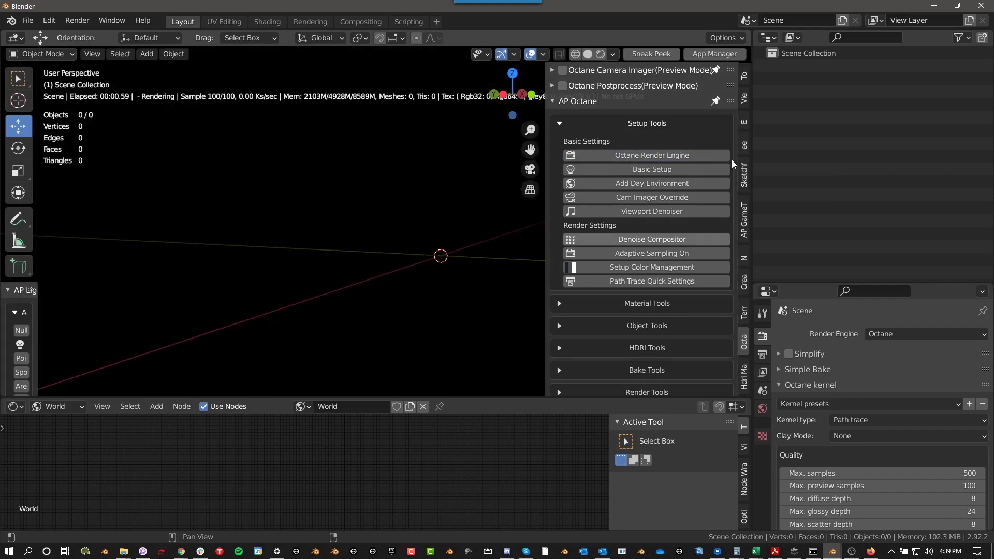
- Switch the scene's render engine to Cycles
click(882, 333)
click(879, 349)
click(896, 338)
click(877, 378)
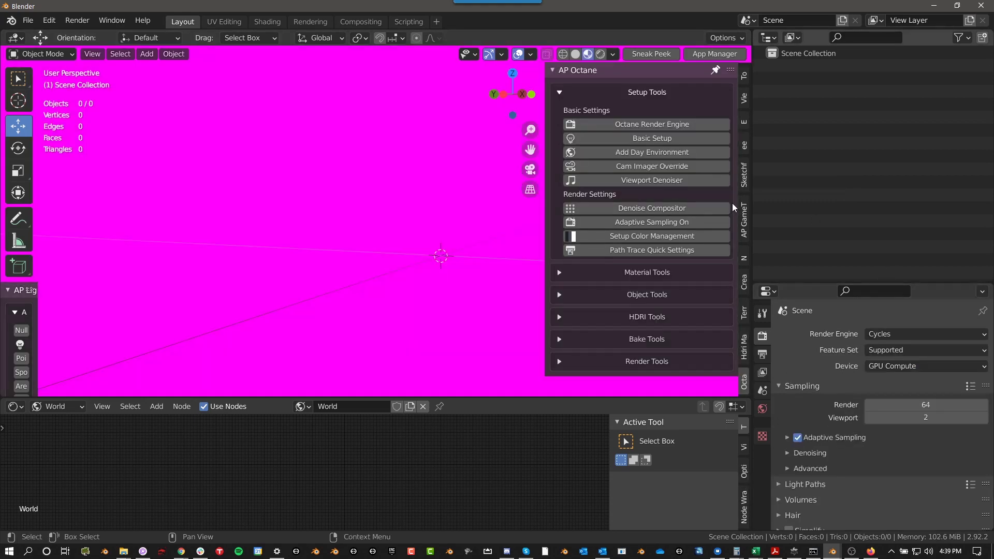
- Set the render engine to Octane with the AP Octane setup tool and run Basic Setup to build the starter scene
click(658, 124)
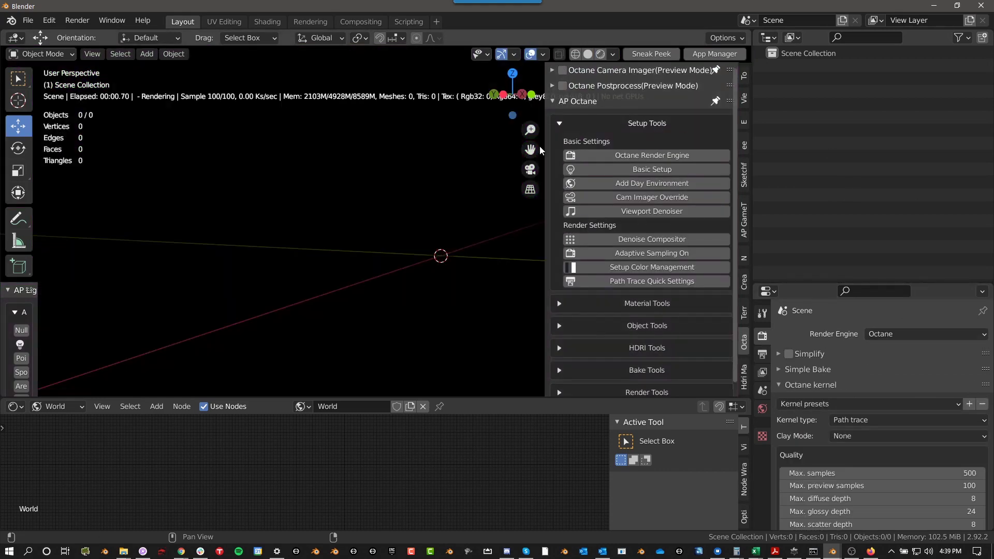
click(626, 169)
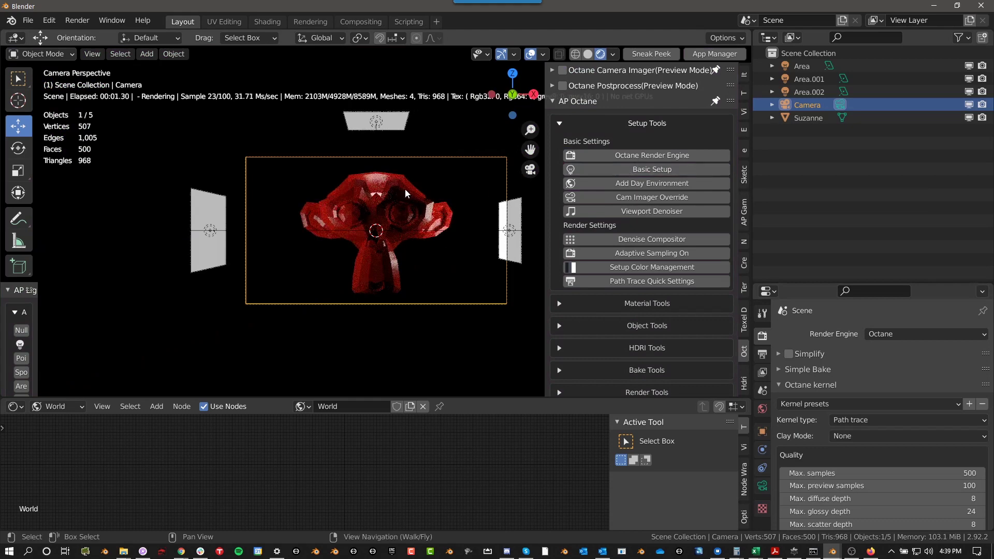
- Select the Suzanne monkey head and examine its AP Material nodes in the object shader view
click(401, 213)
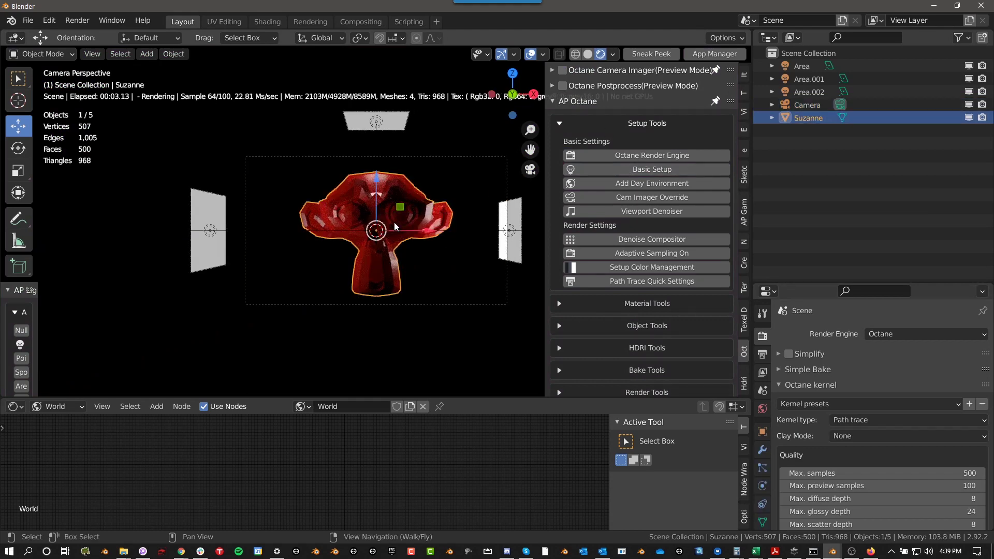
click(62, 407)
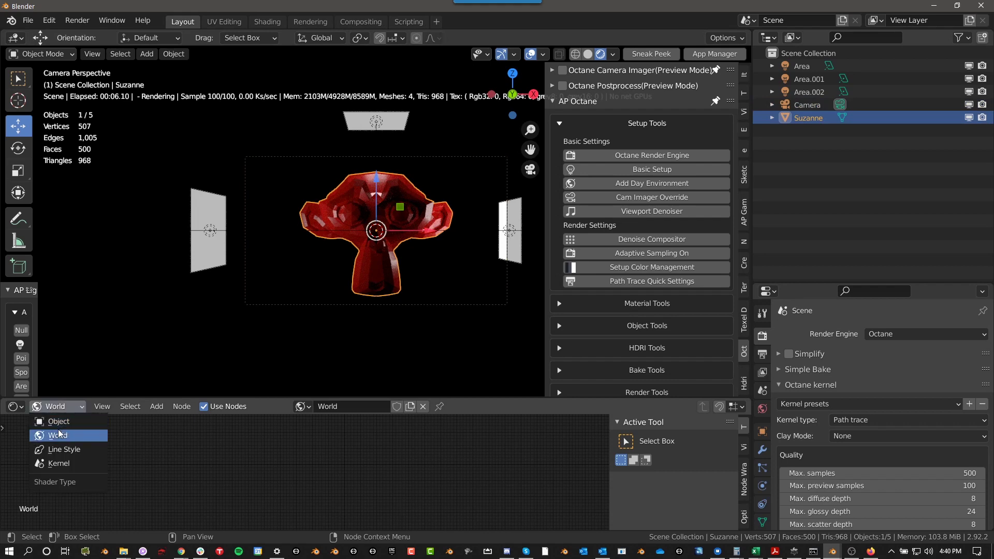
click(58, 428)
scroll(358, 451, up, 6)
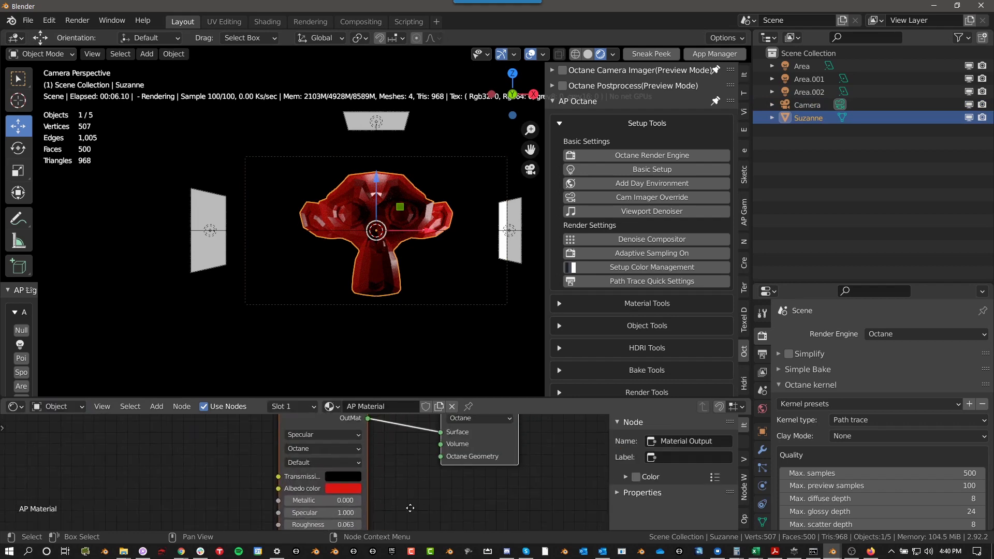
scroll(362, 476, down, 4)
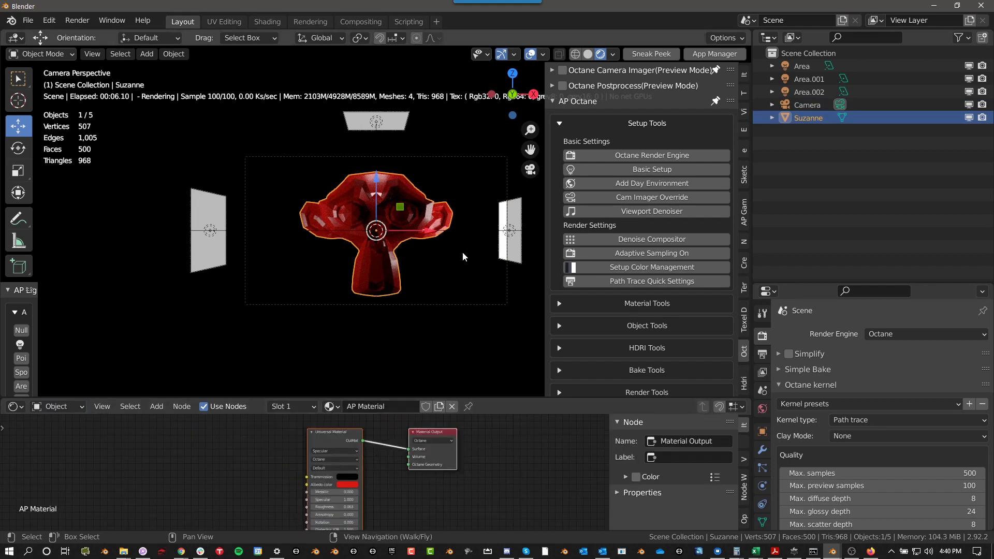
- Inspect the area lights, the camera and Suzanne by selecting them one after another
click(515, 228)
click(376, 122)
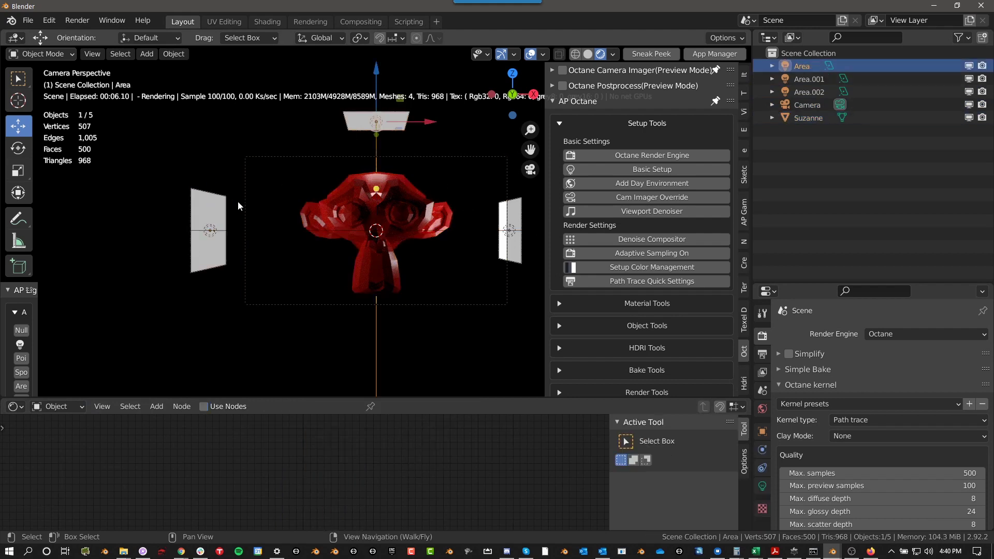
click(212, 230)
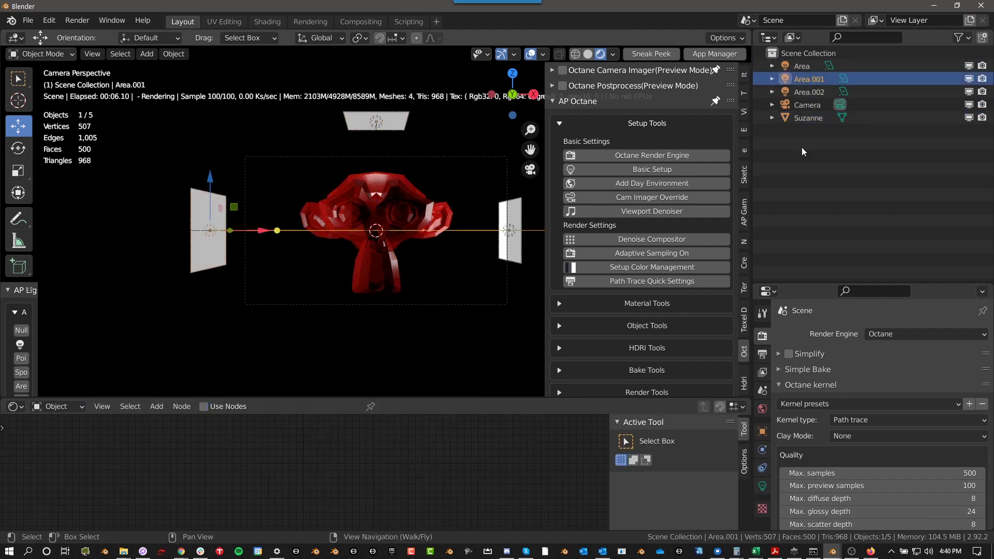
click(811, 103)
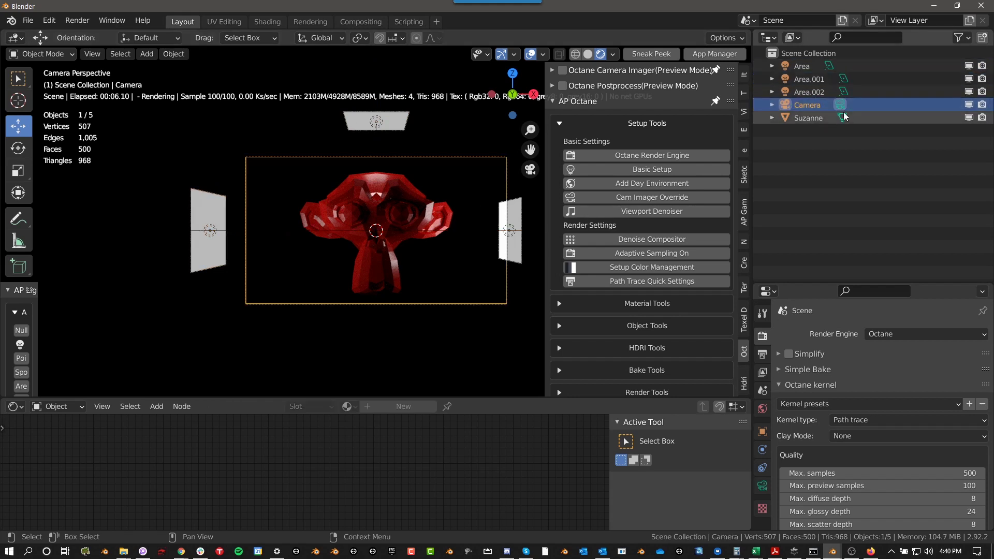
click(807, 117)
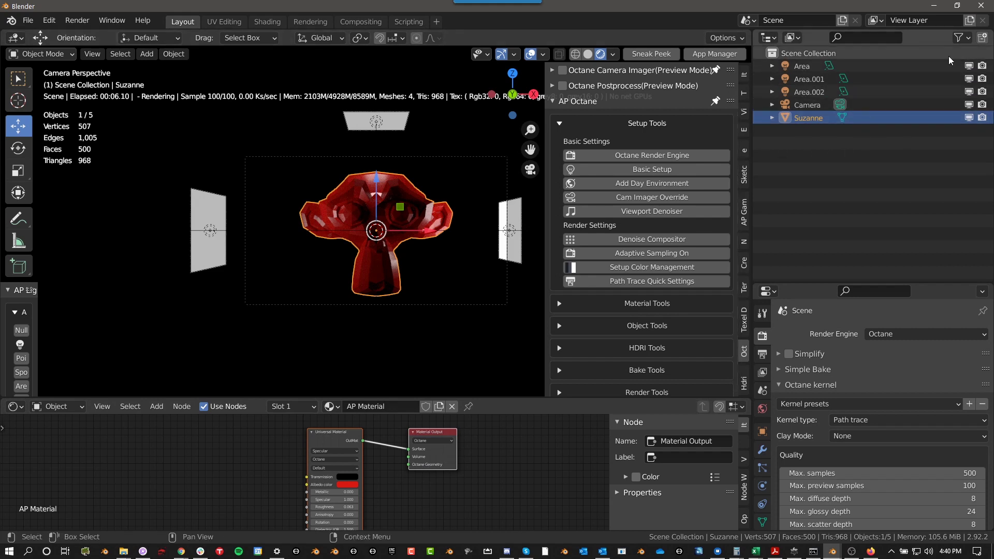
- Add a day environment to the scene and show the World shader nodes
click(687, 178)
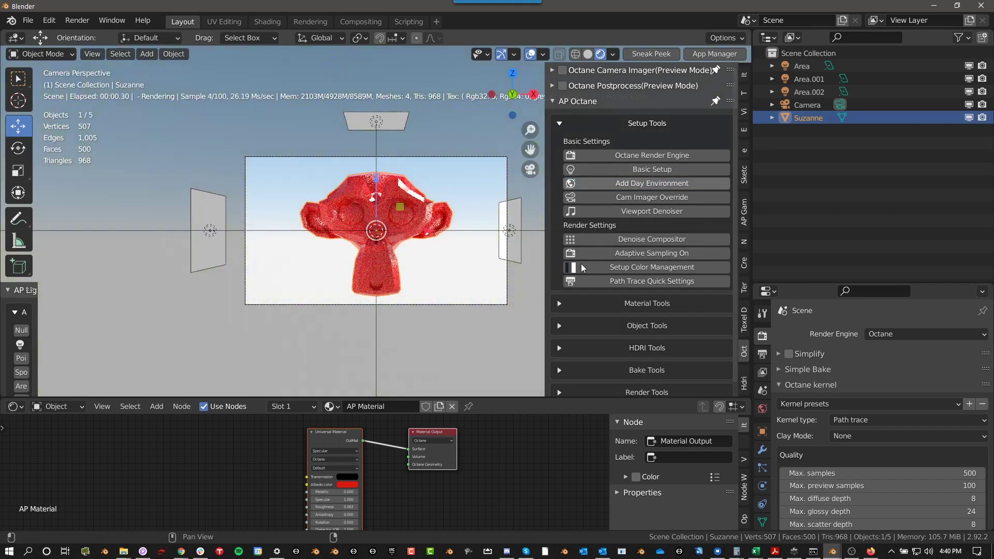
click(79, 402)
click(67, 434)
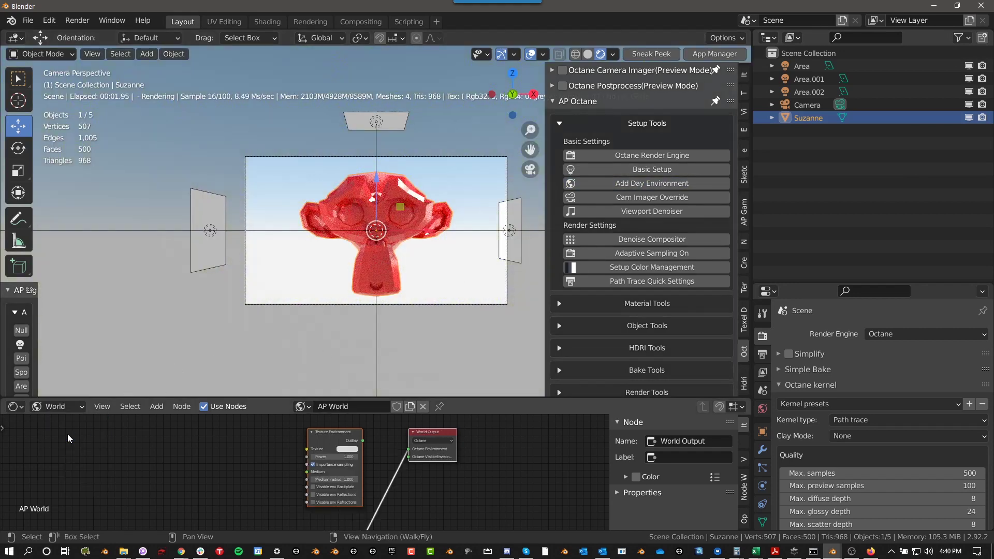
- Examine the Texture Environment and Daylight Environment nodes in the maximized shader editor
key(ctrl+space)
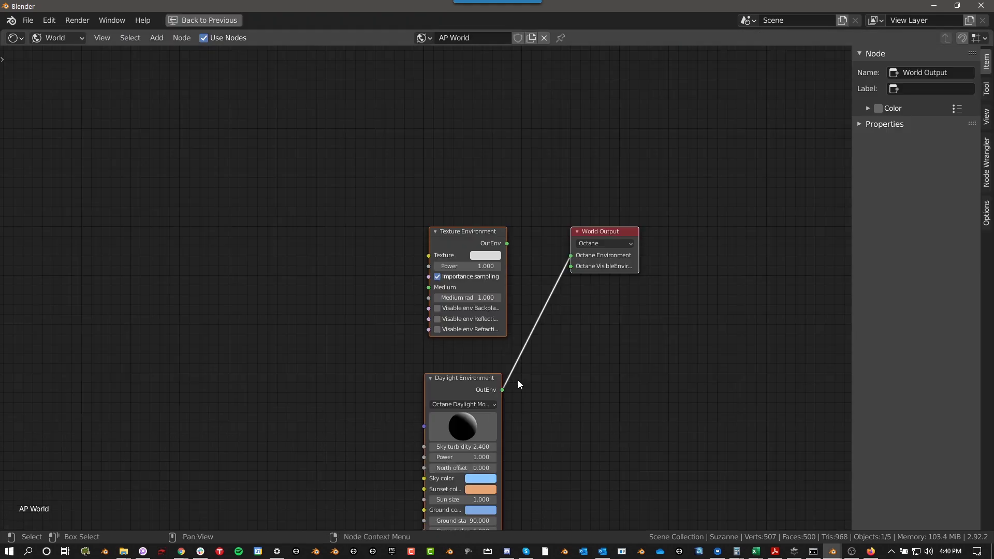
middle_drag(518, 380, 512, 257)
scroll(536, 270, up, 3)
middle_drag(524, 302, 558, 73)
scroll(466, 124, up, 1)
key(ctrl+space)
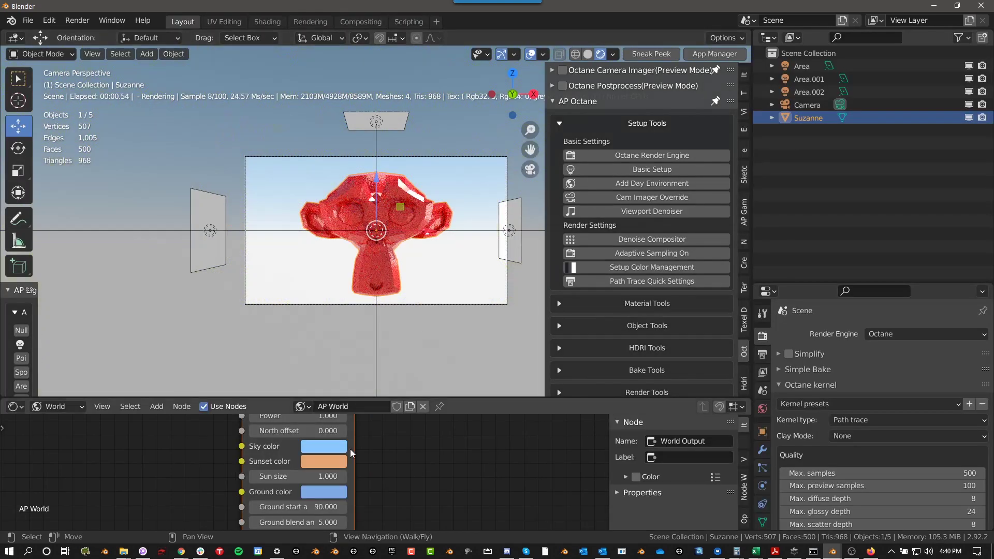
- Rotate the sun direction sphere of the Daylight Environment node to give the sky a warm sunset look
scroll(407, 452, down, 1)
middle_drag(331, 417, 312, 468)
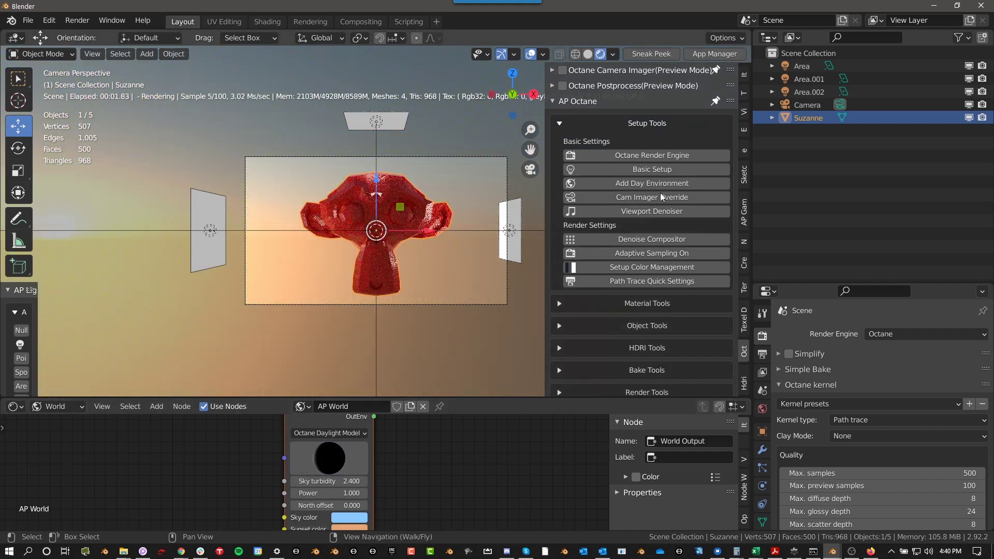
scroll(398, 440, down, 3)
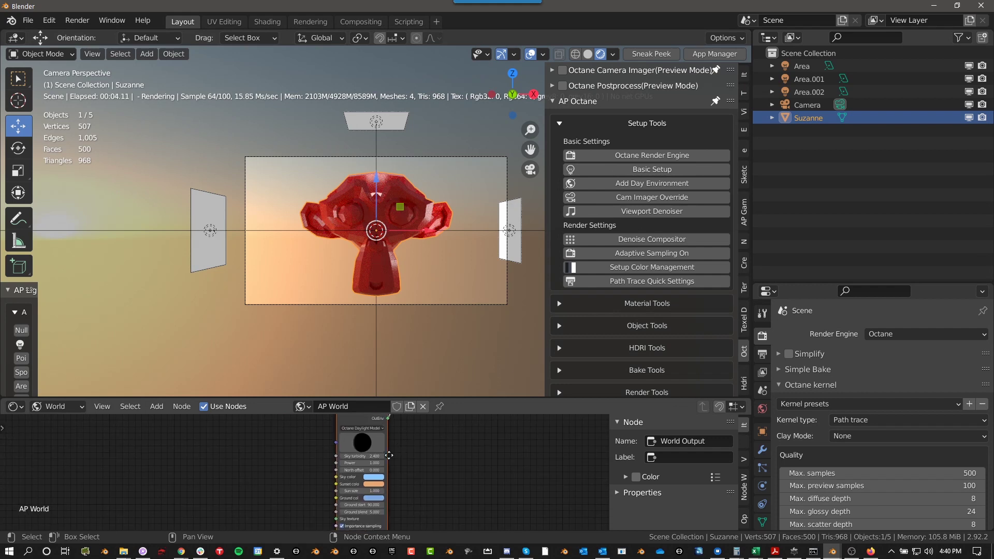
middle_drag(387, 457, 366, 483)
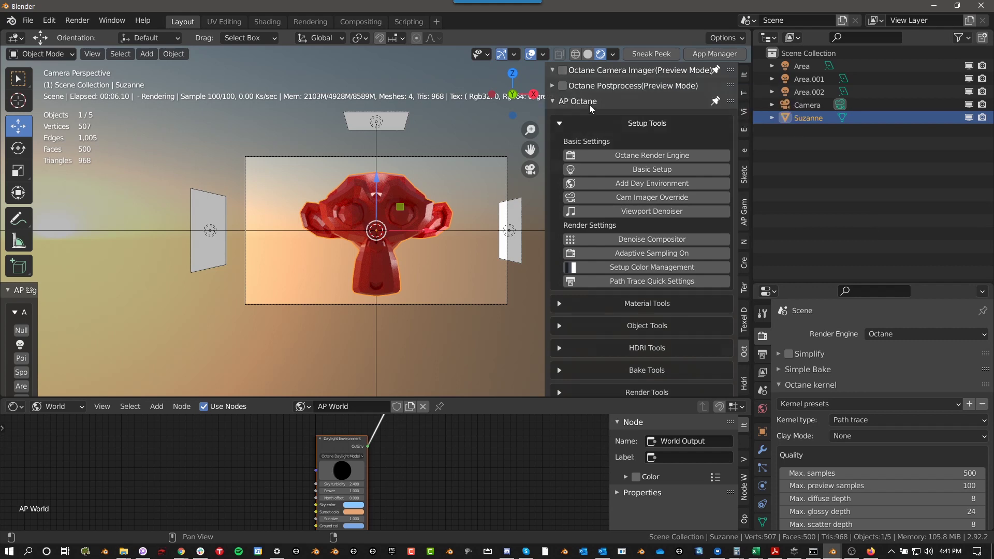
- Enable the Octane Camera Imager preview with Cam Imager Override and check its settings
click(575, 70)
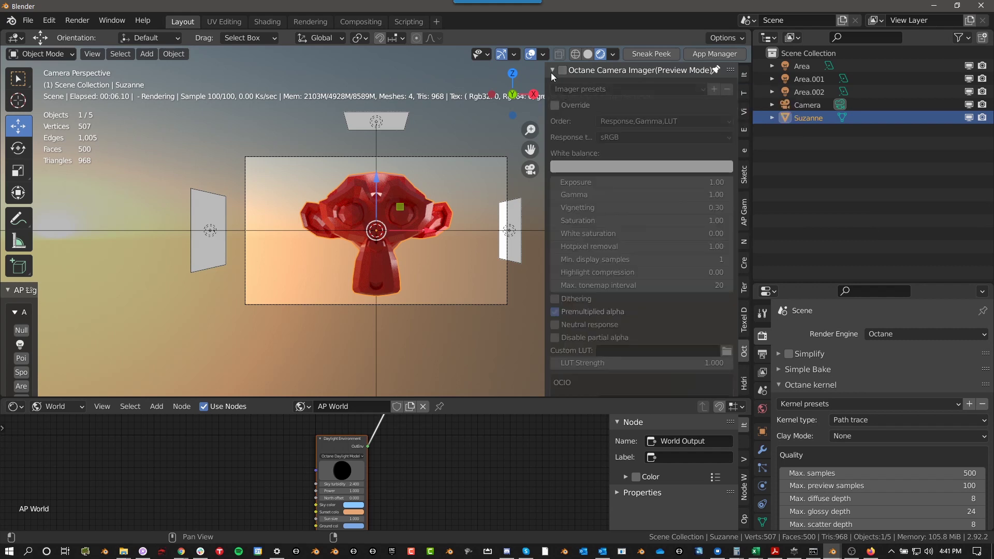
click(551, 72)
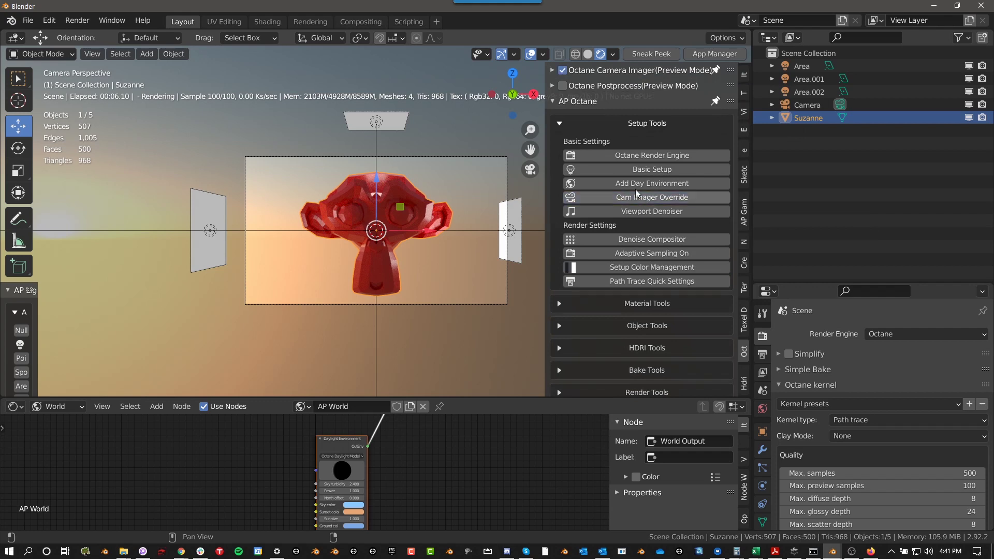
click(575, 72)
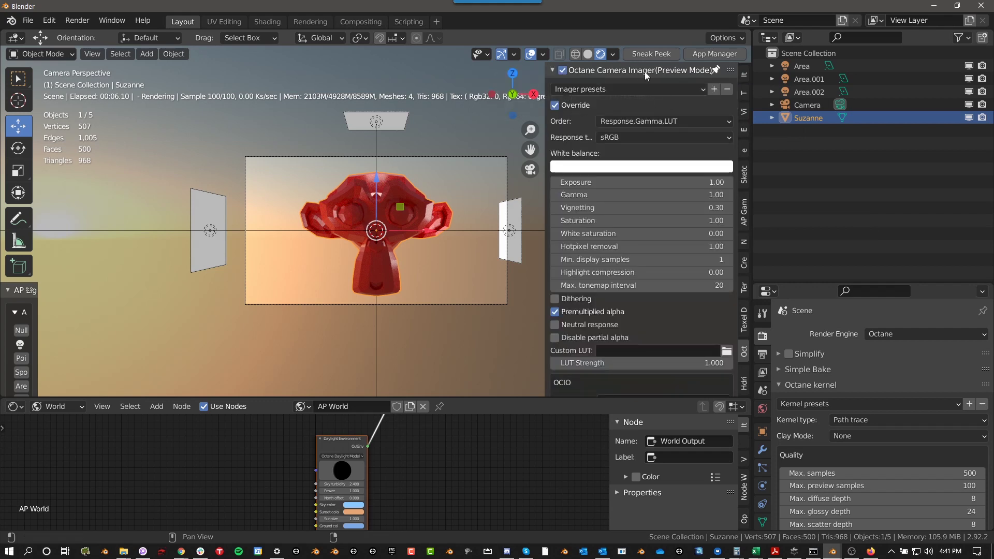
click(552, 69)
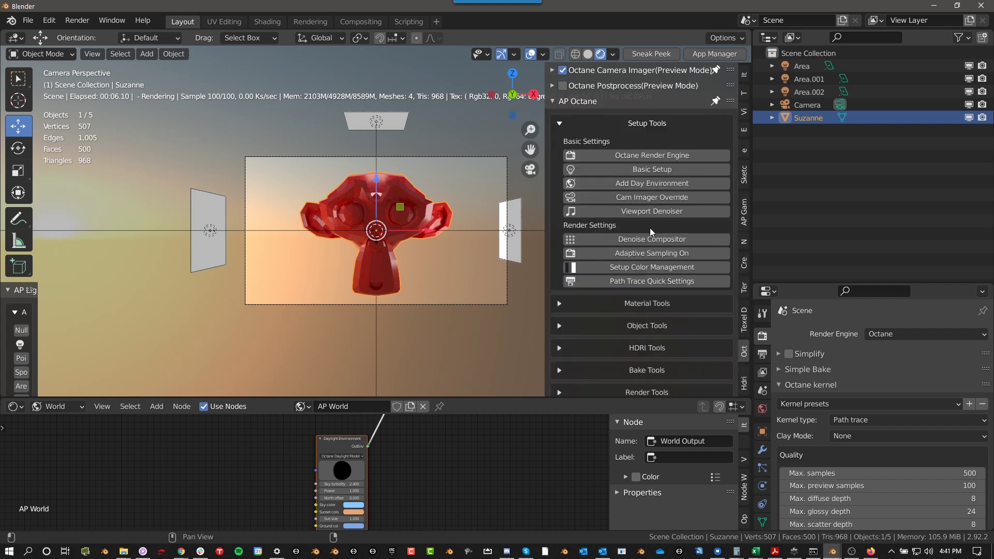
- Run the Viewport Denoiser setup with a close view of Suzanne's face and accept the denoise preview pass confirmation
click(672, 212)
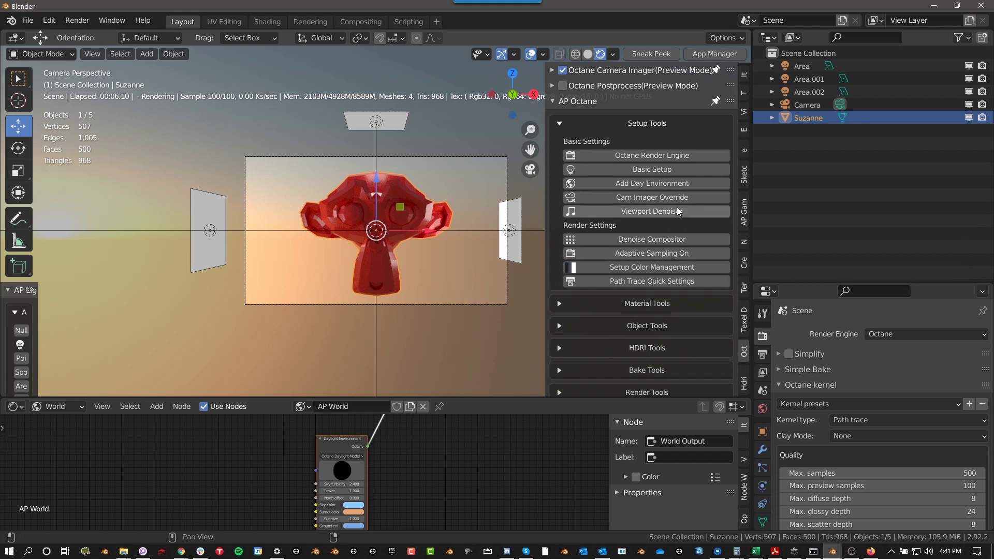
scroll(462, 212, up, 5)
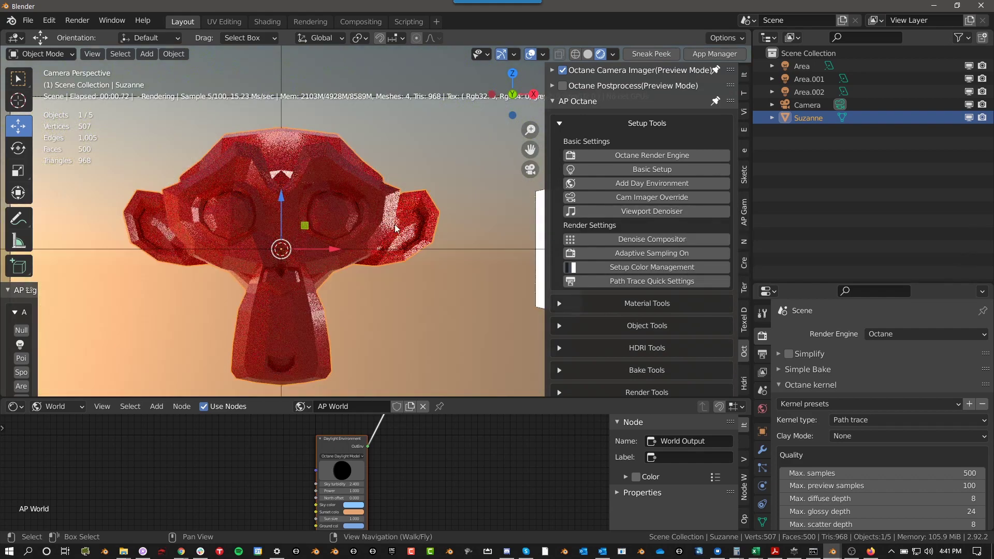
scroll(394, 224, up, 3)
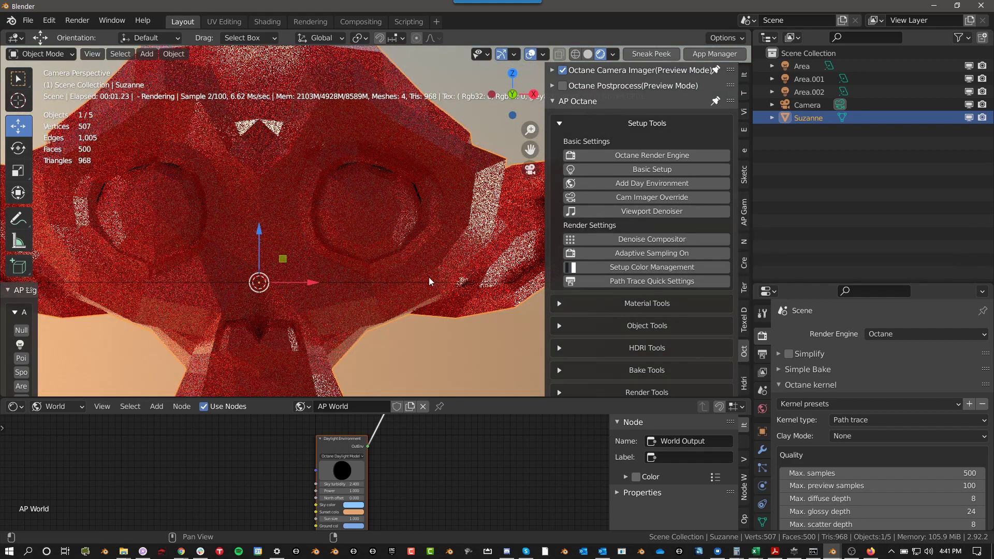
click(650, 213)
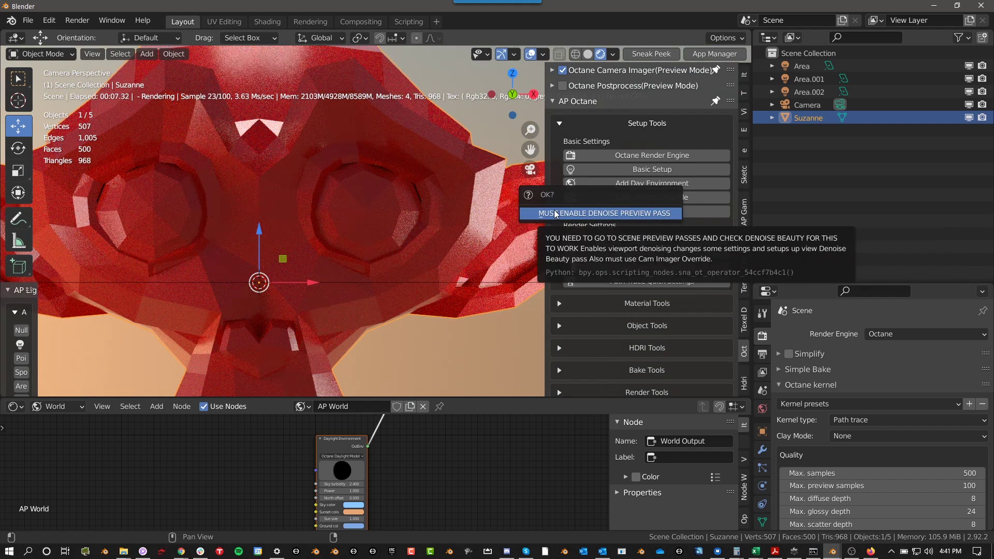
click(555, 213)
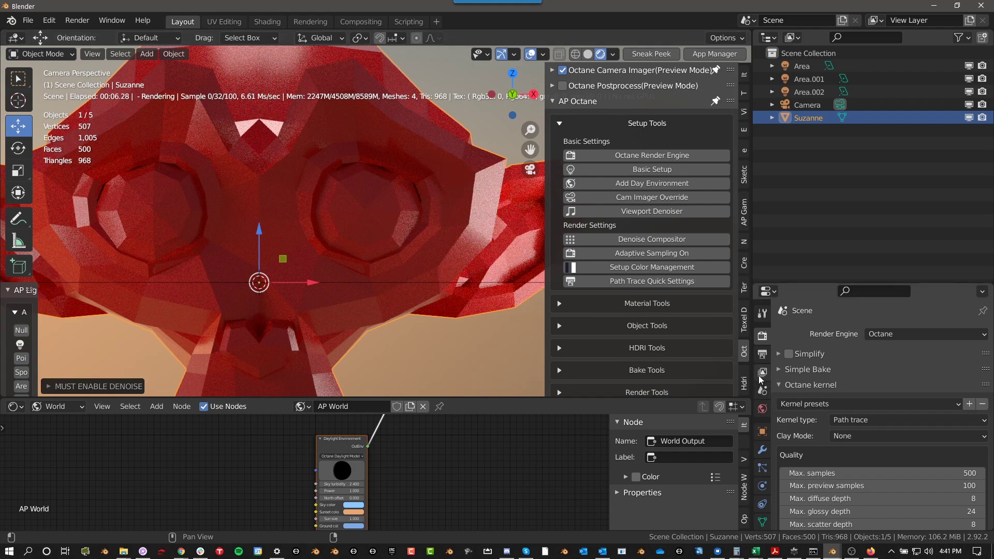
- Set the preview pass type to Denoiser Beauty in the view layer's passes
click(761, 392)
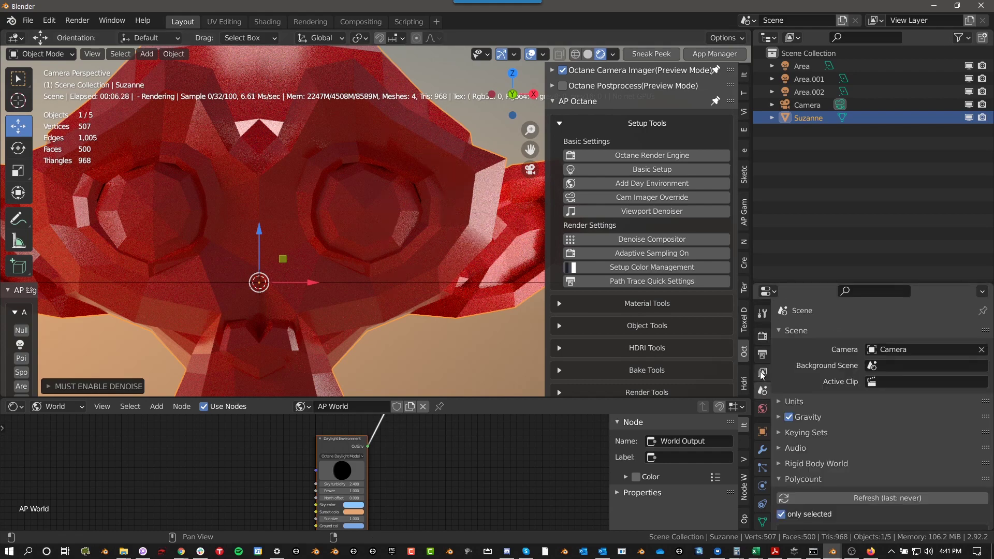
click(761, 373)
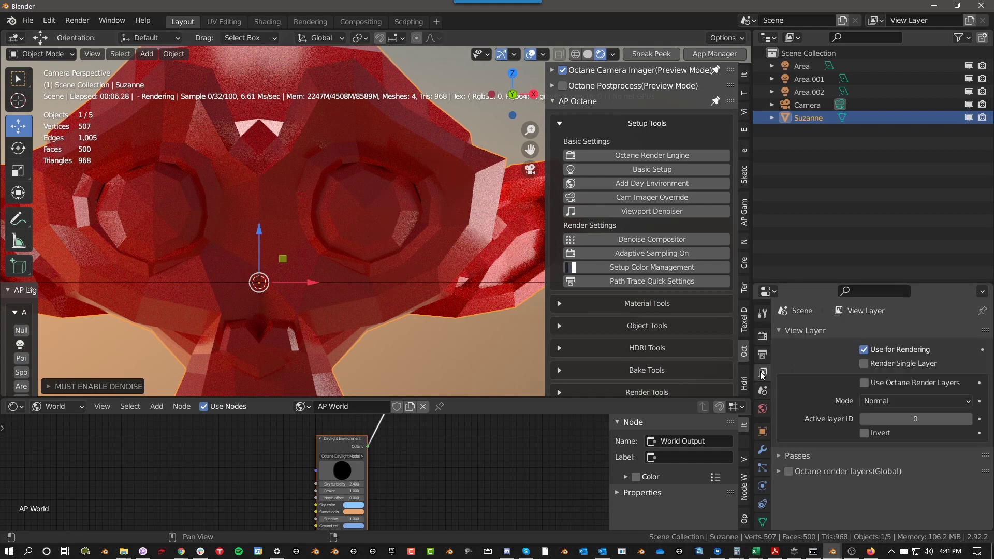
click(784, 333)
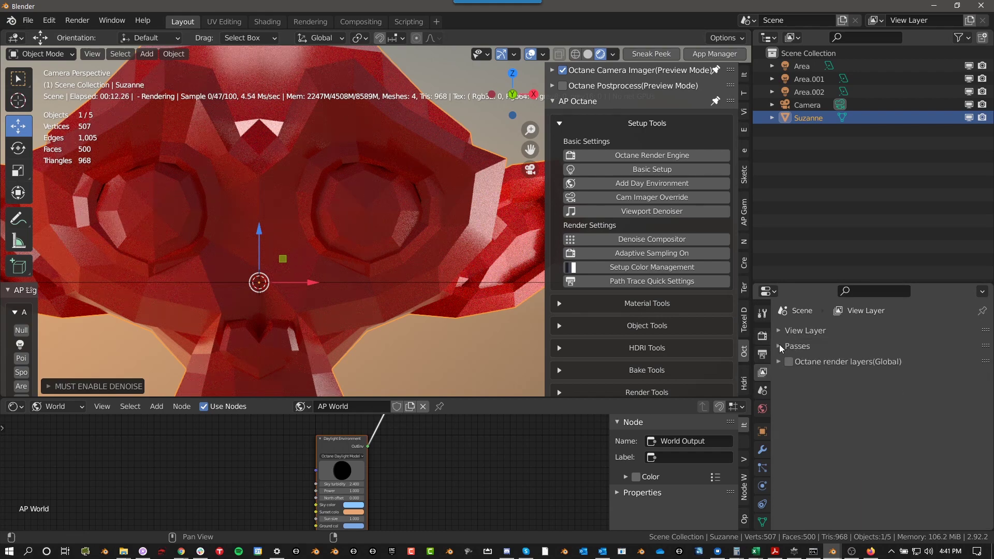
click(779, 347)
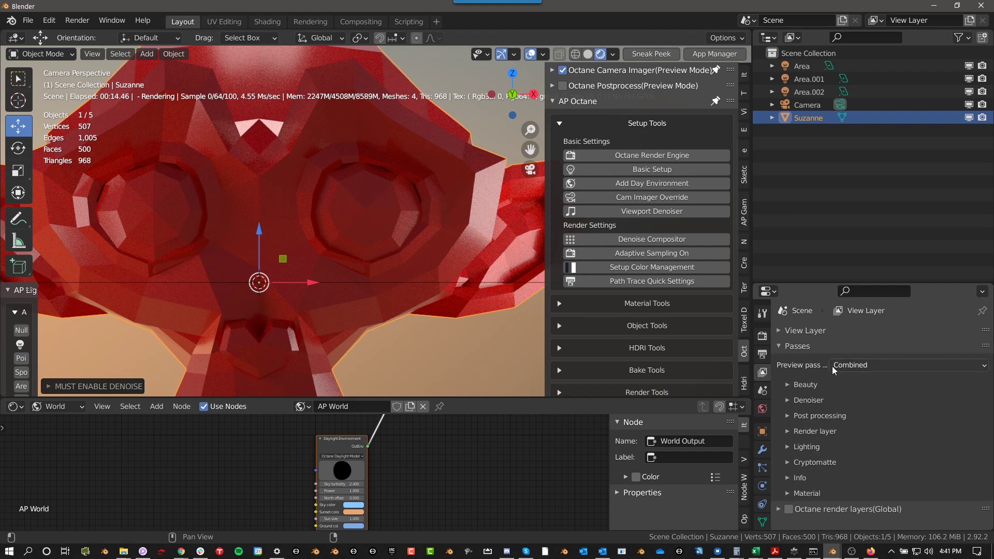
click(848, 364)
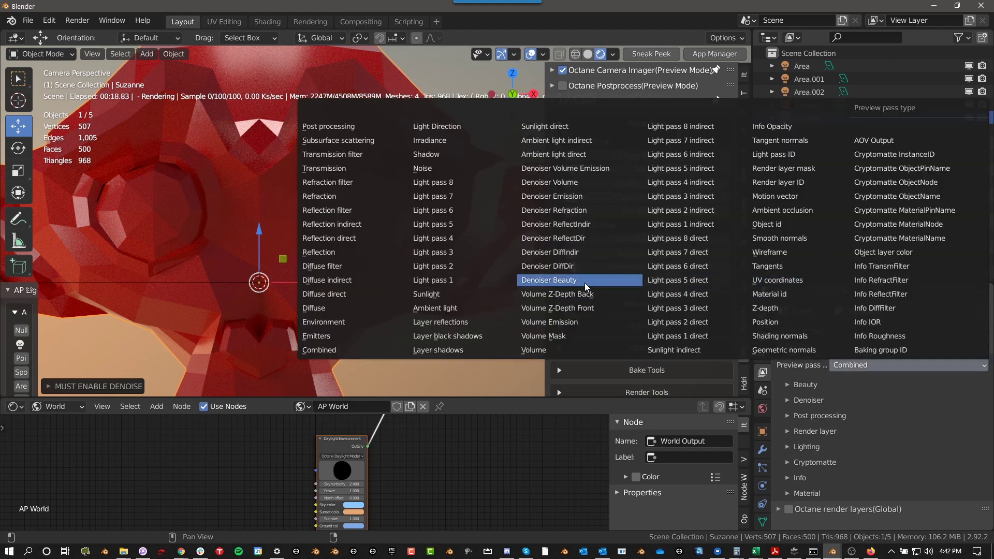
click(558, 280)
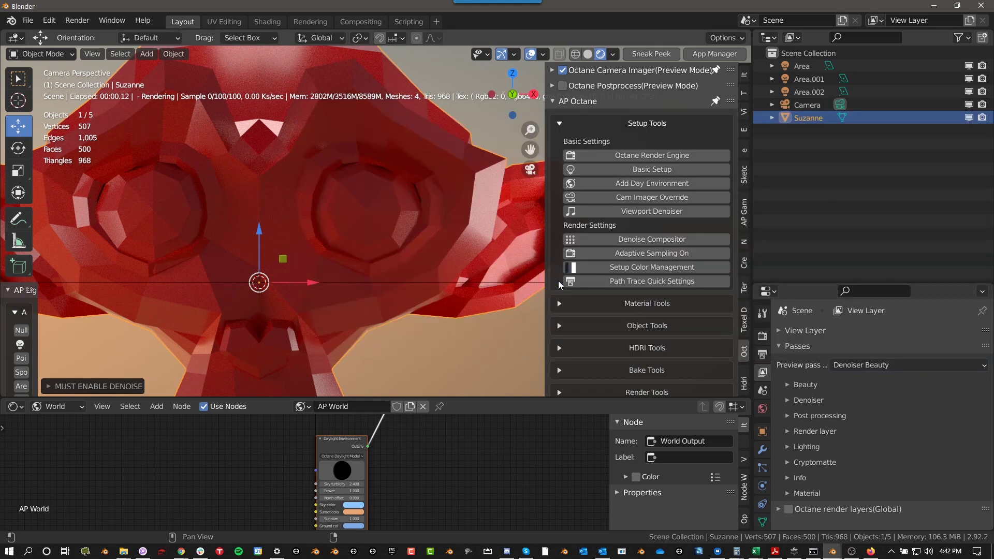
- Set the Octane kernel's Max. preview samples to 10 in the render settings
scroll(425, 226, down, 5)
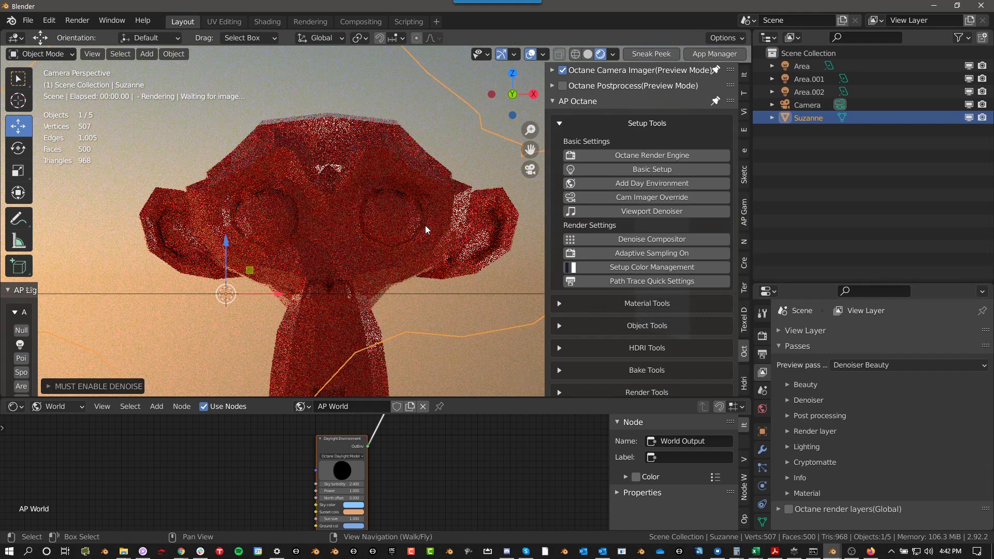
scroll(425, 225, up, 5)
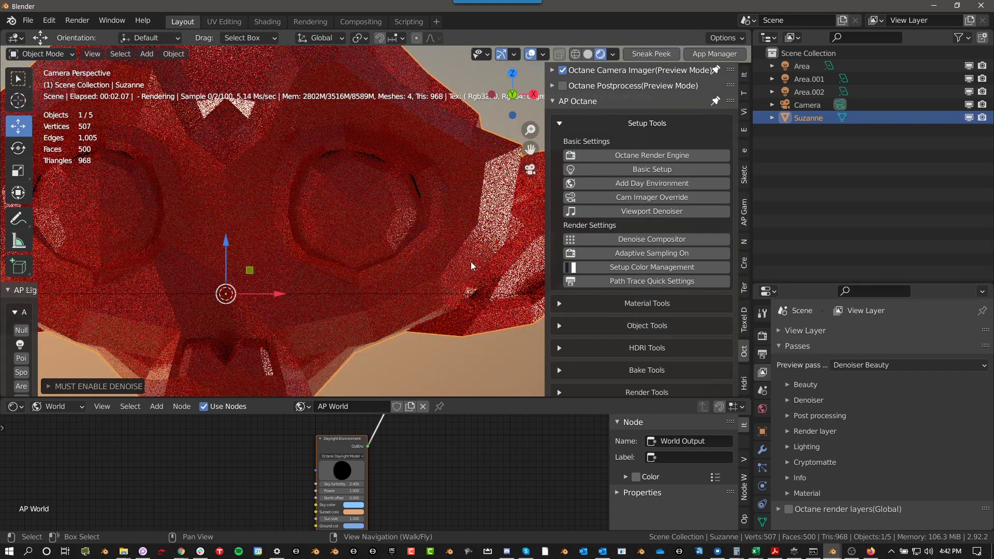
click(762, 336)
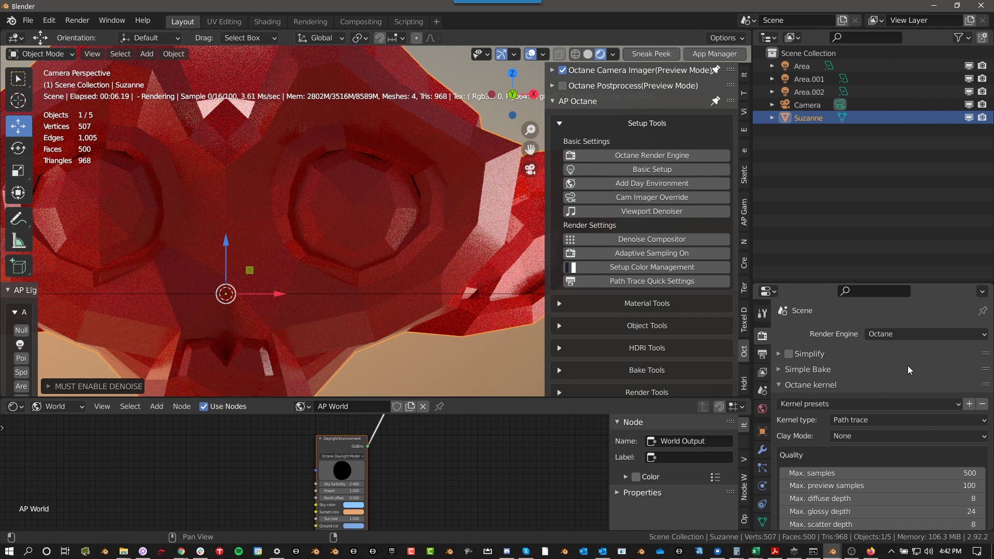
click(923, 485)
text(10)
key(Return)
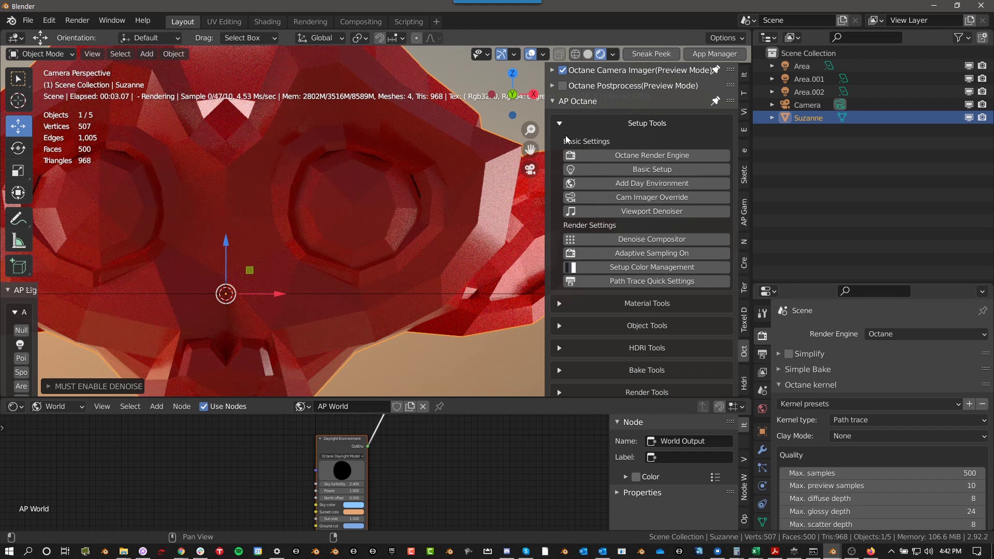
- Check the Octane Camera Imager preview settings and turn on Adaptive Sampling with the AP Octane render settings
click(595, 70)
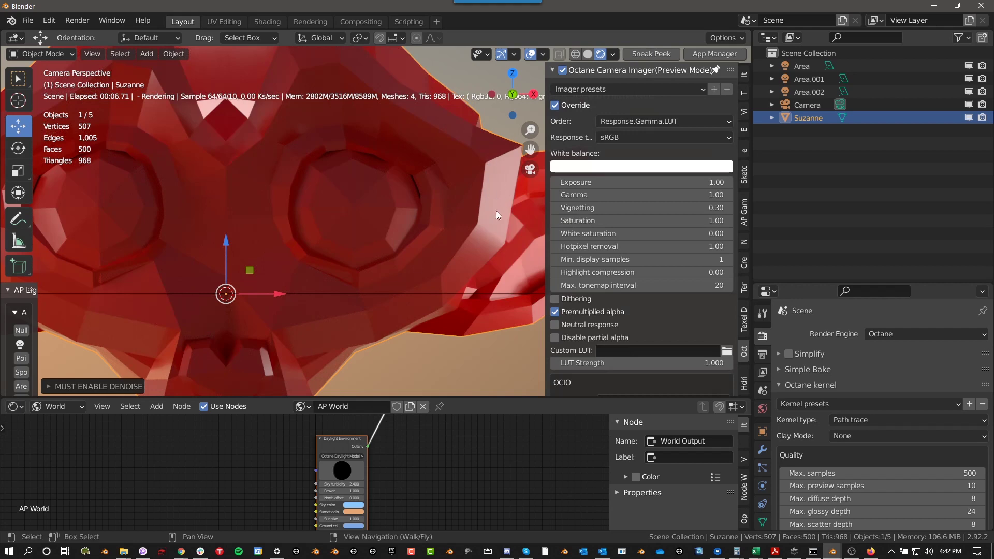
click(596, 70)
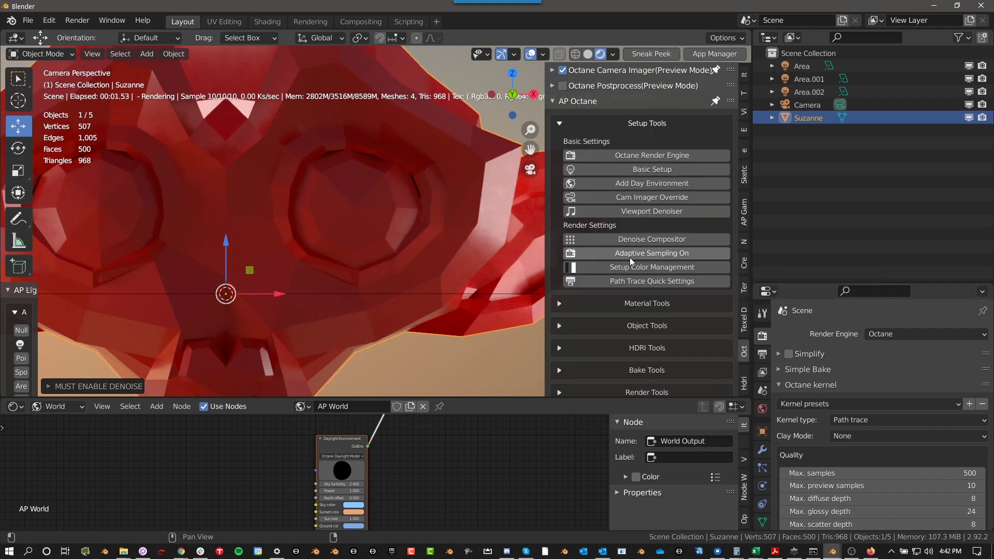
scroll(814, 399, down, 8)
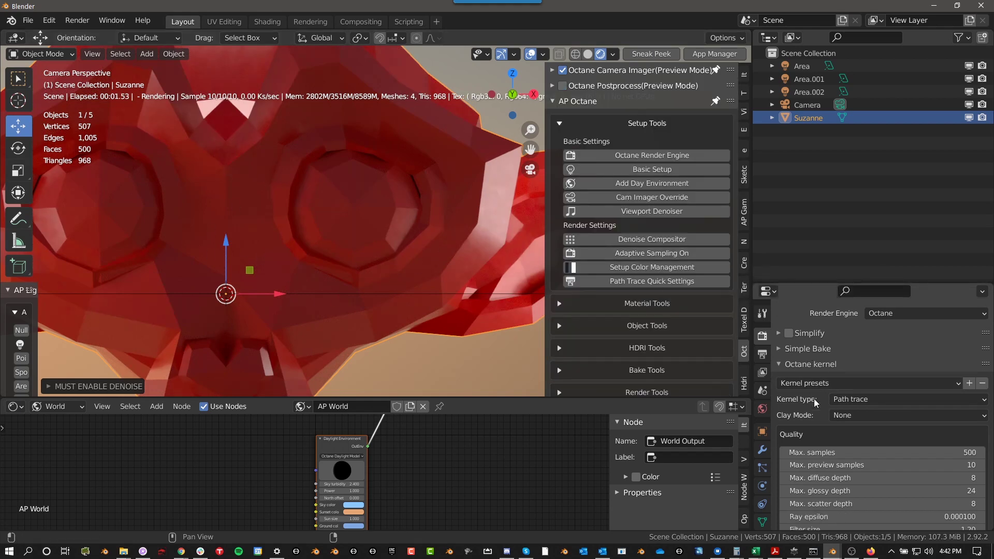
click(627, 252)
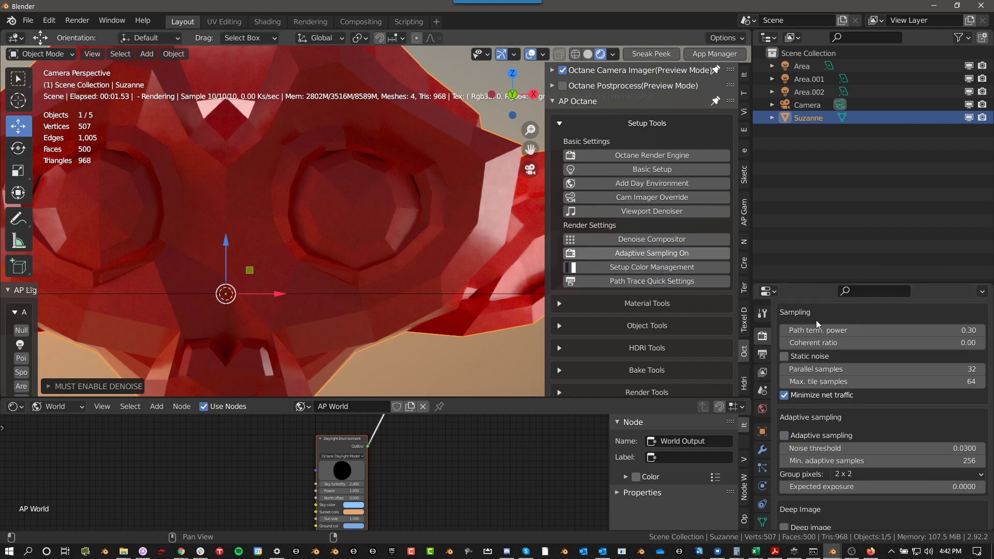
- Run the Denoise Compositor setup and inspect its Render Layers, Denoise and Composite nodes in the Compositing workspace
click(642, 238)
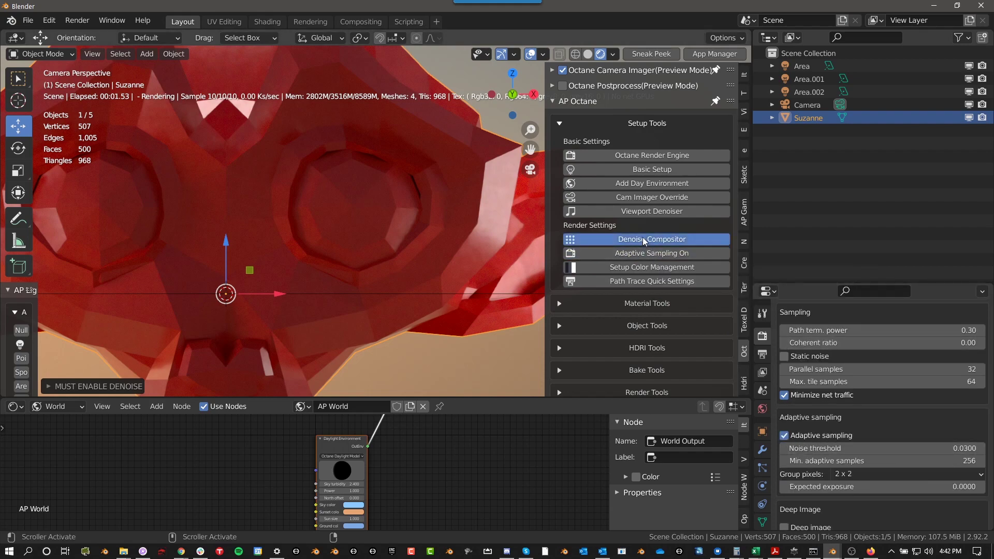
click(360, 22)
middle_drag(390, 299, 418, 234)
scroll(421, 231, up, 2)
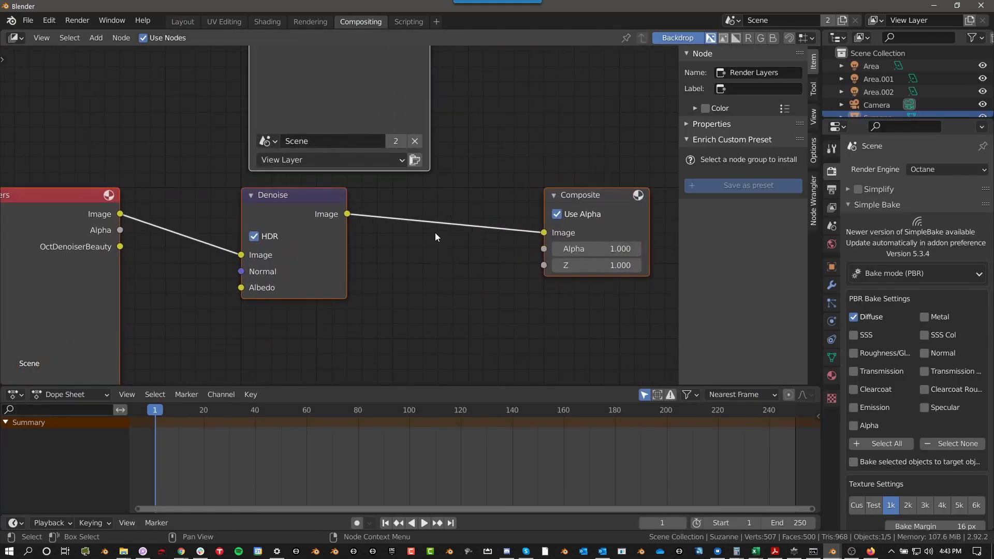
scroll(195, 207, down, 1)
middle_drag(194, 207, 277, 181)
click(449, 193)
scroll(392, 181, down, 2)
scroll(523, 215, down, 3)
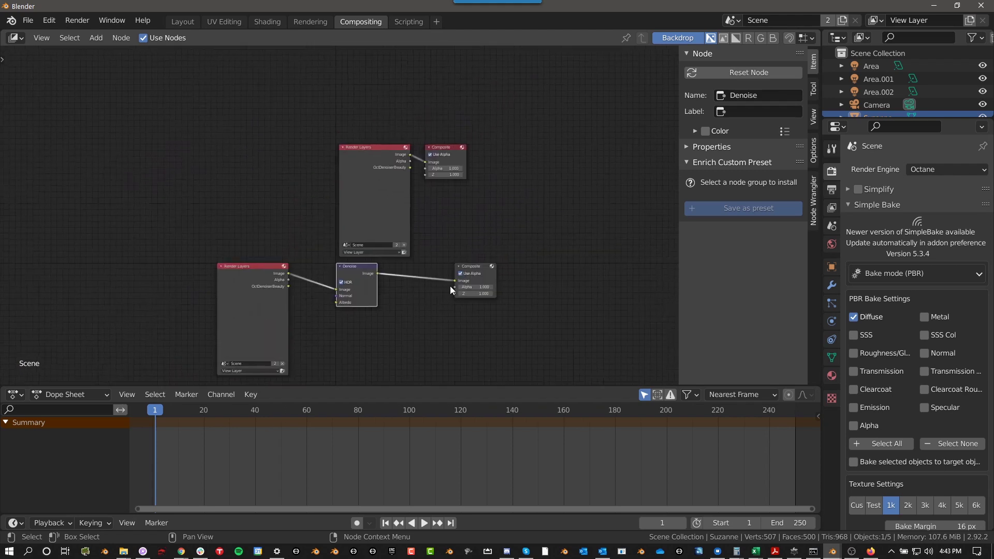
scroll(394, 285, up, 3)
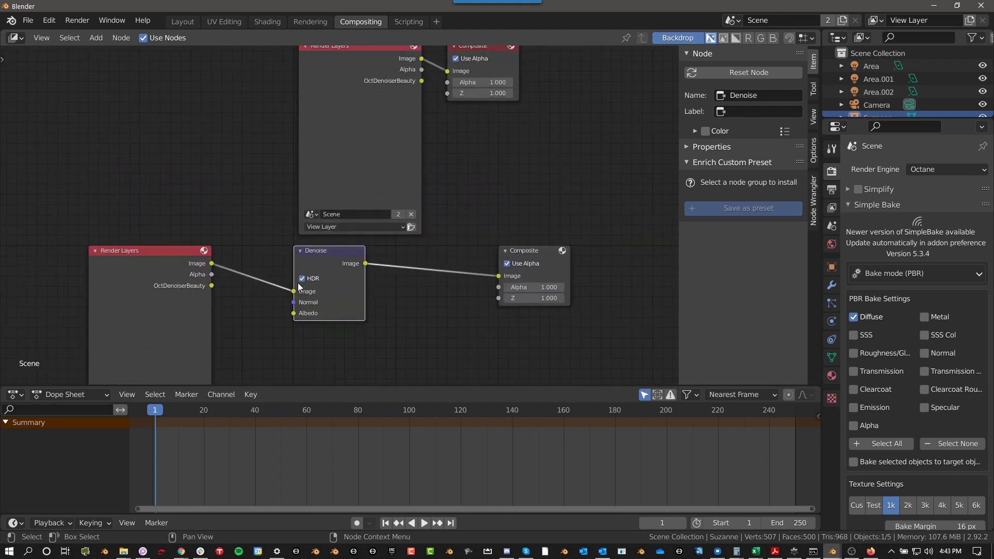
drag(195, 284, 223, 284)
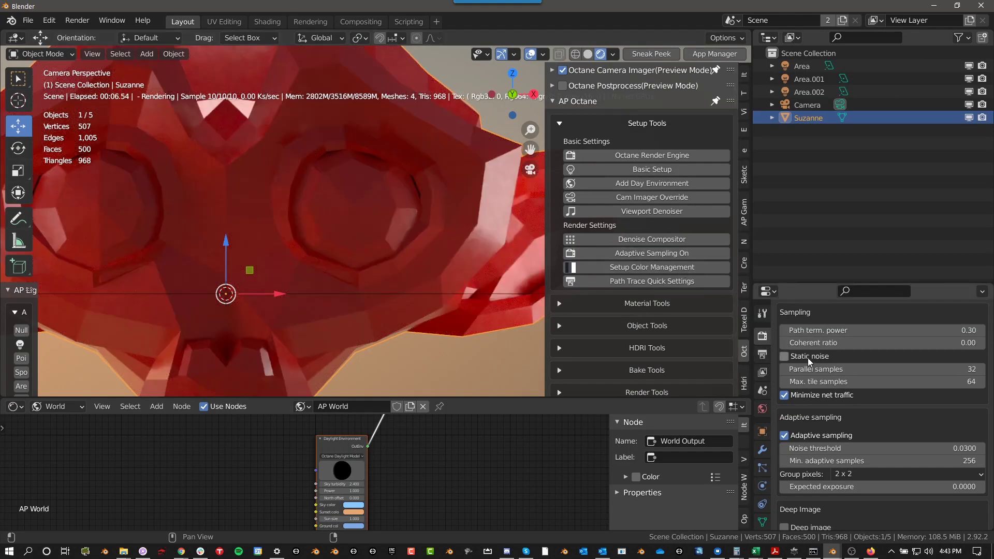
- Set the Color Management view transform to Standard, with exposure at 1.577 and gamma at 1.249
scroll(808, 358, down, 10)
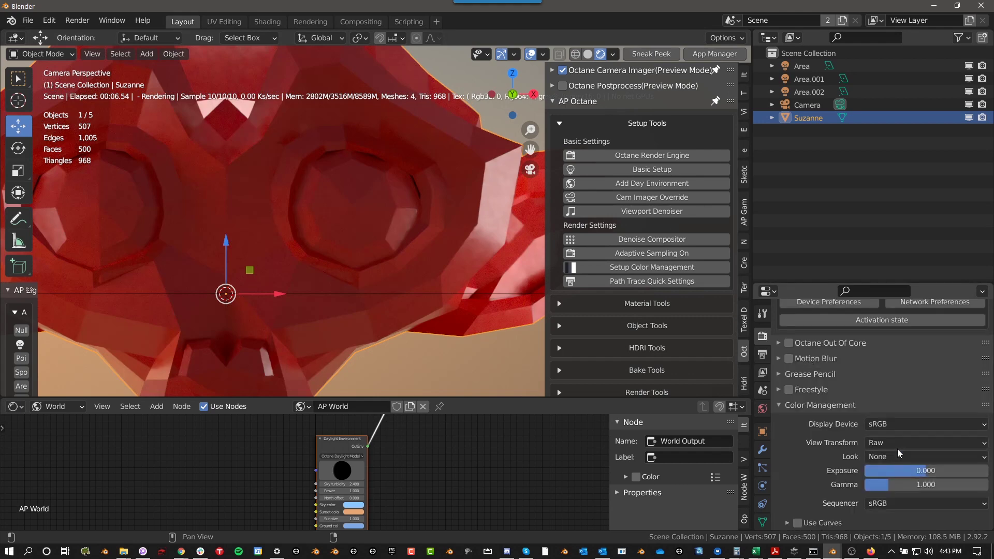
click(926, 443)
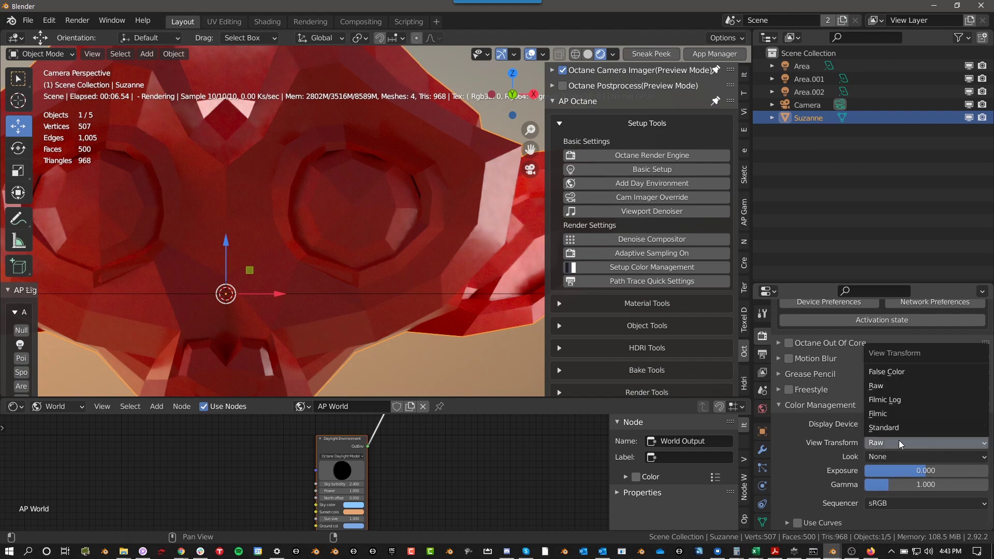
click(886, 427)
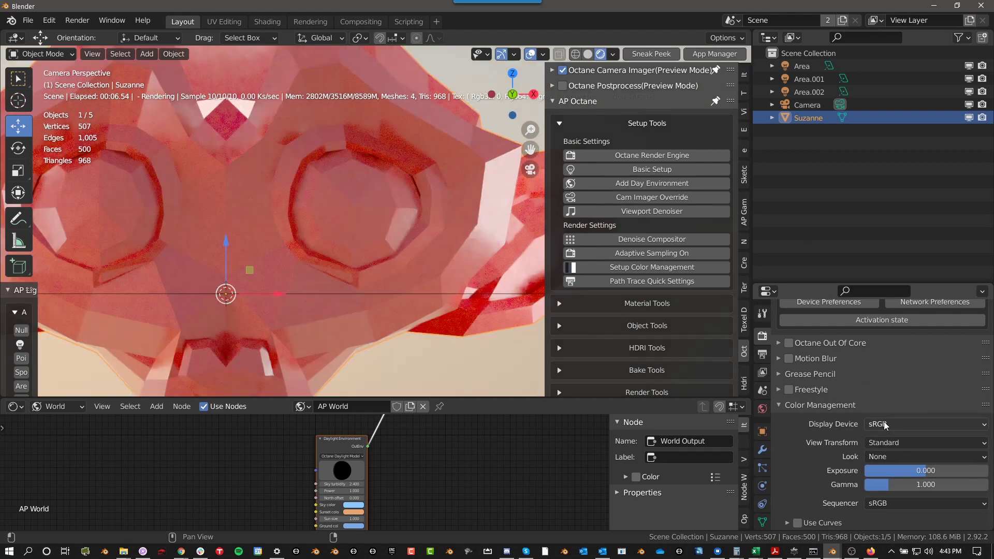
drag(925, 470, 950, 485)
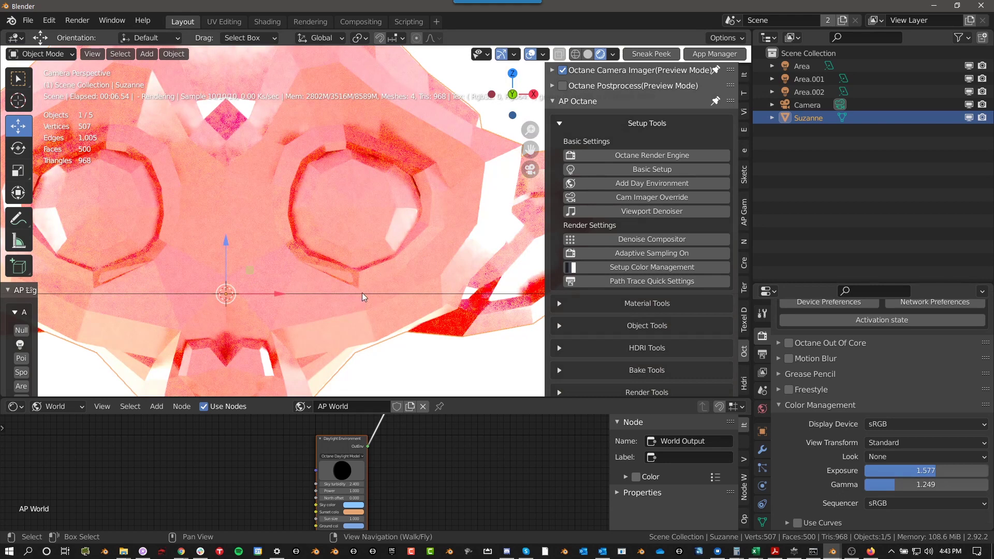
- Apply Setup Color Management and Path Trace Quick Settings from AP Octane, and review the Octane kernel's quality settings
click(617, 267)
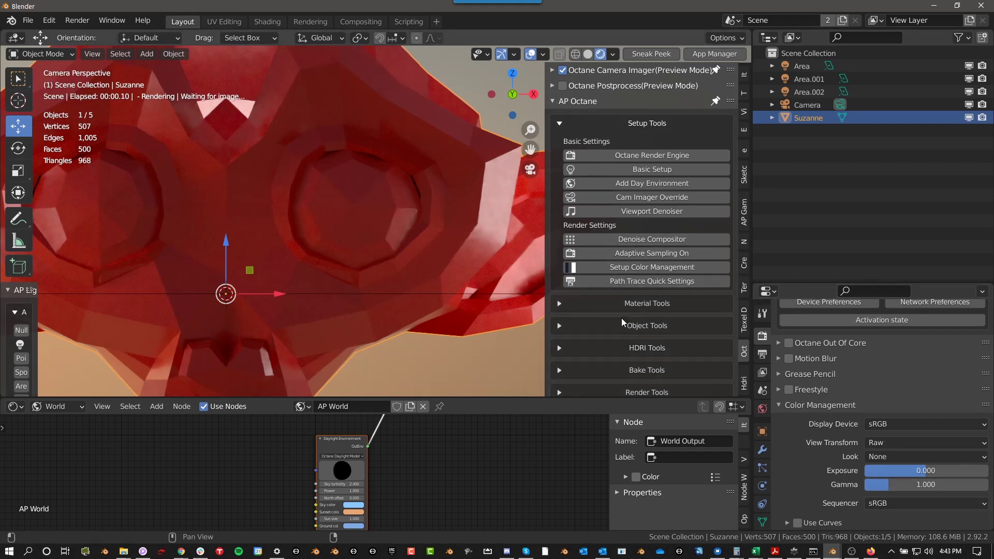
click(628, 280)
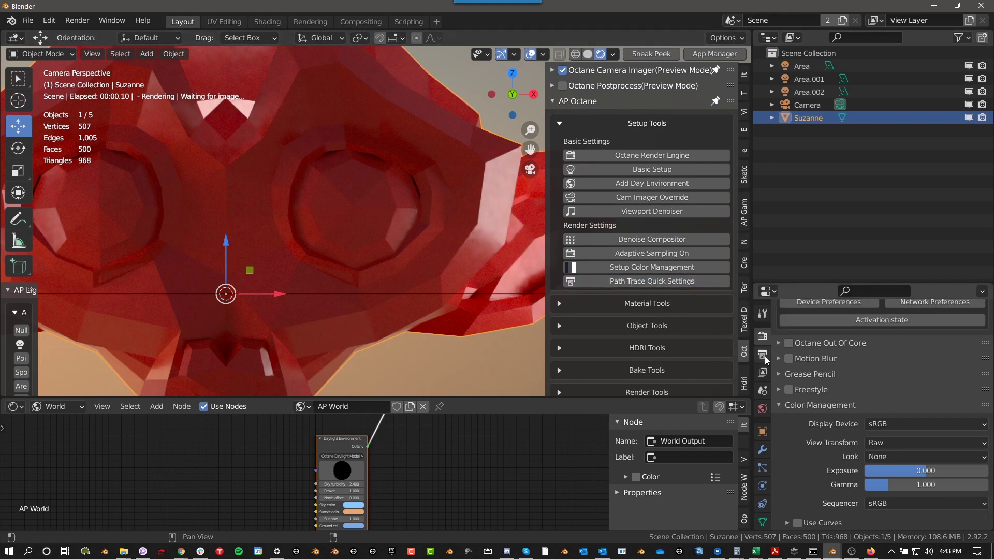
scroll(825, 362, up, 20)
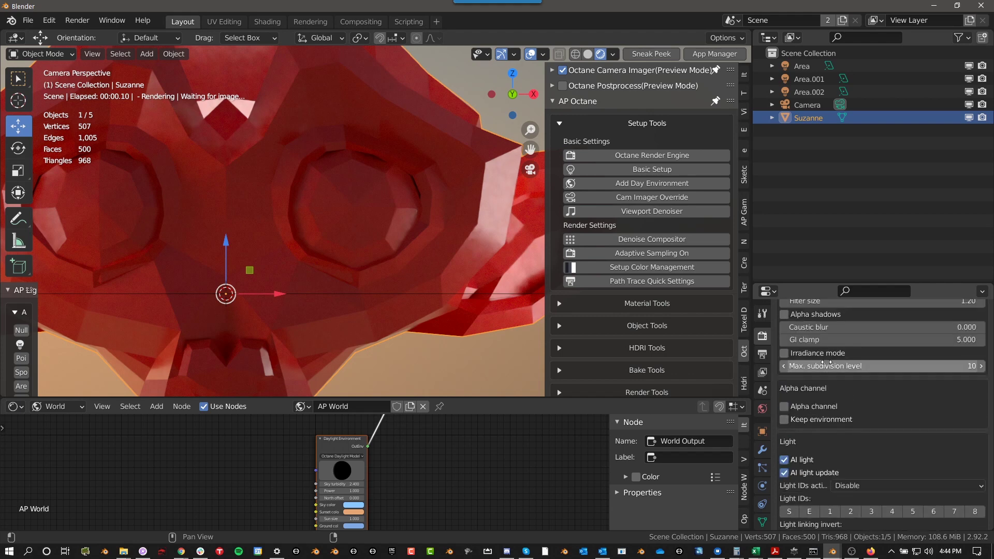
scroll(849, 427, down, 2)
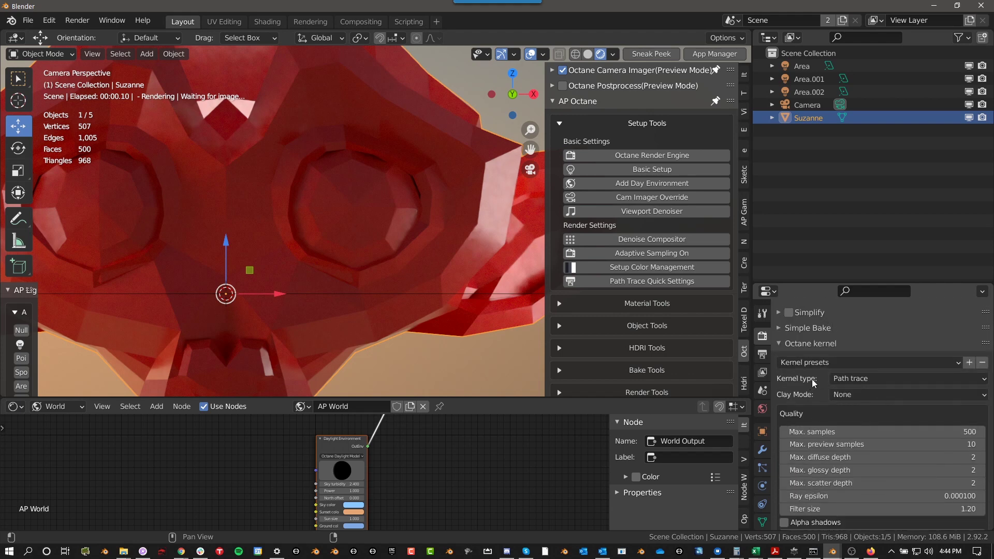
scroll(855, 375, down, 2)
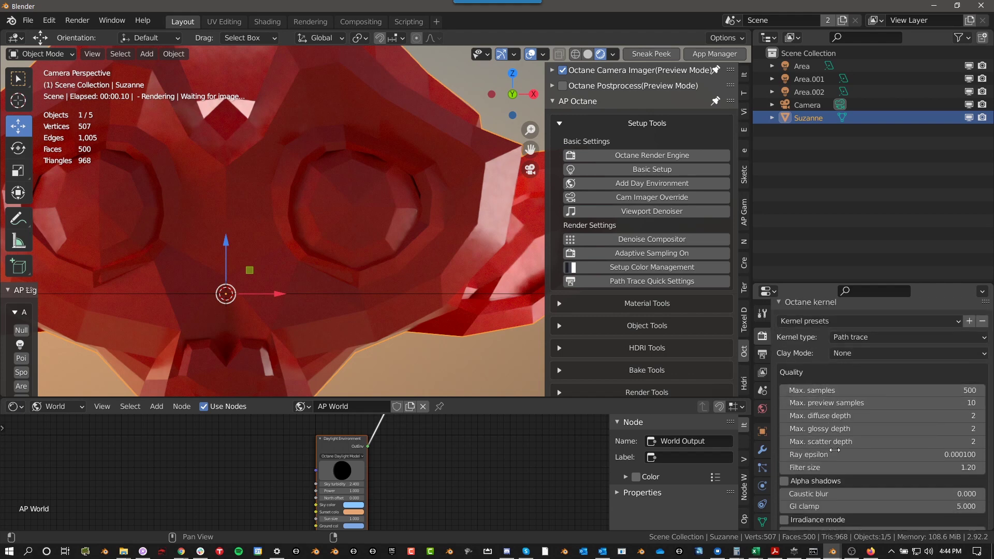
scroll(837, 456, down, 4)
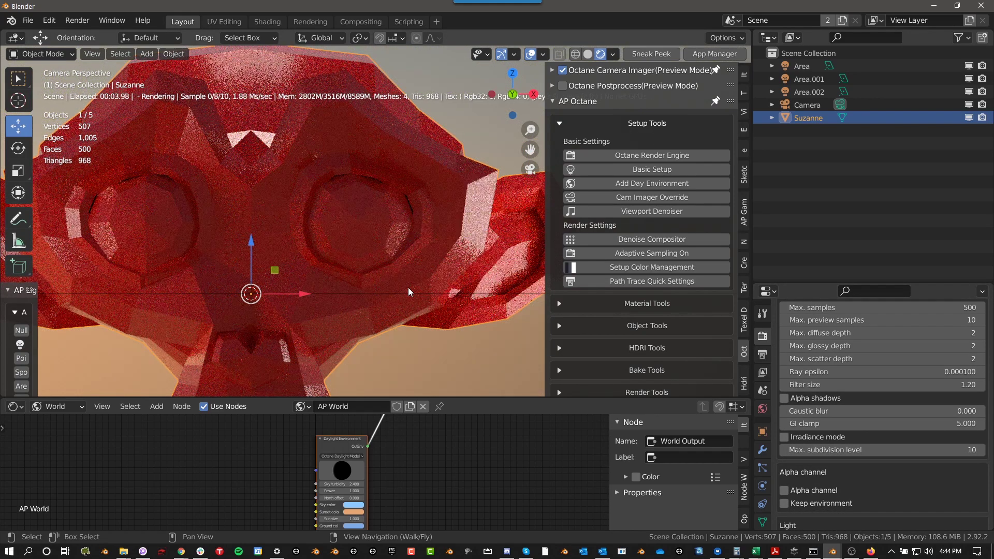
scroll(408, 291, down, 5)
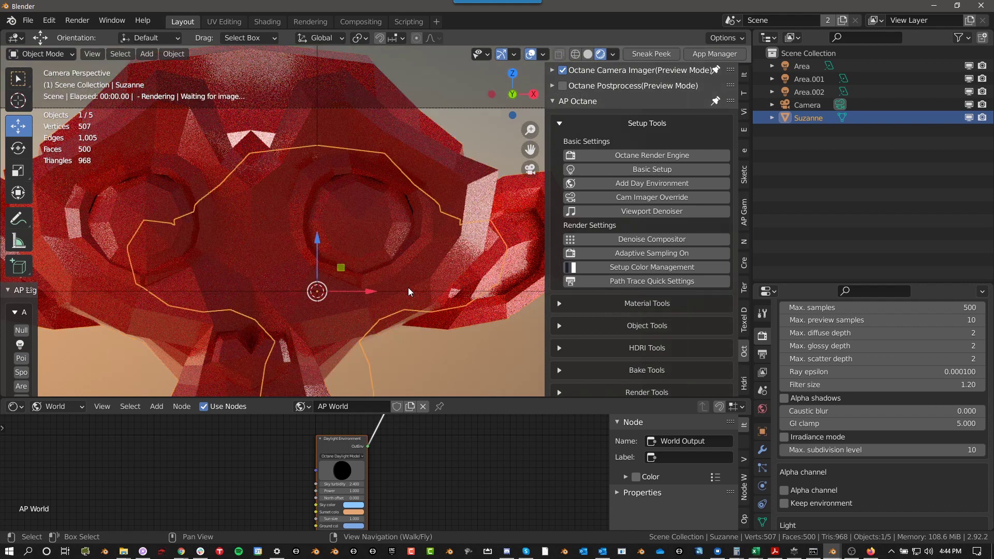
- Expand only the Material Tools in AP Octane and show Suzanne's AP Material in the material settings and shader editor
click(564, 121)
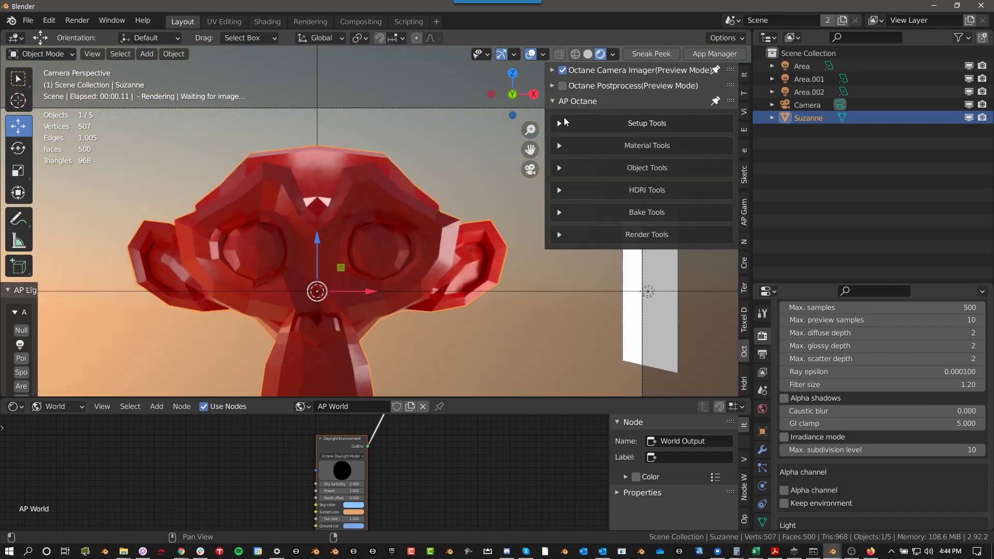
click(559, 147)
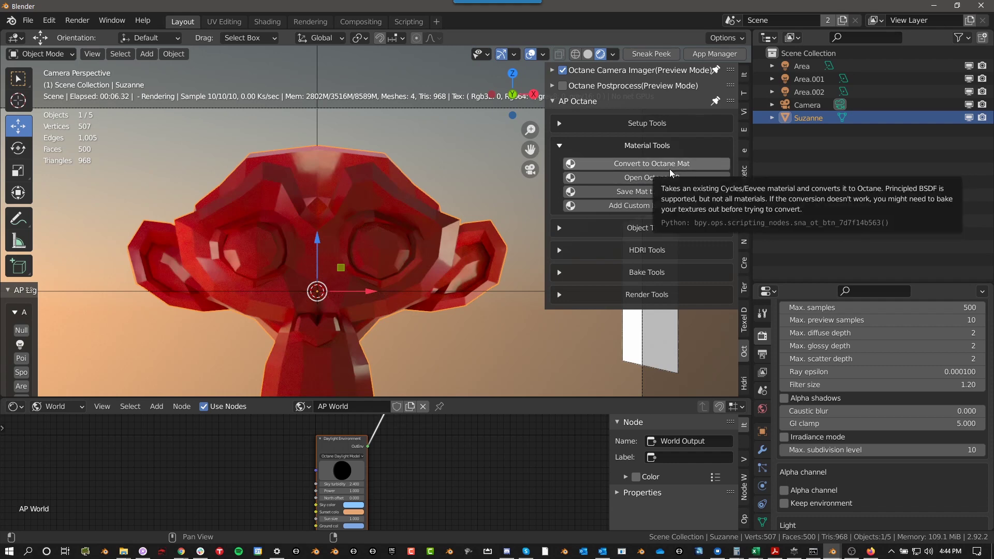
scroll(762, 456, down, 3)
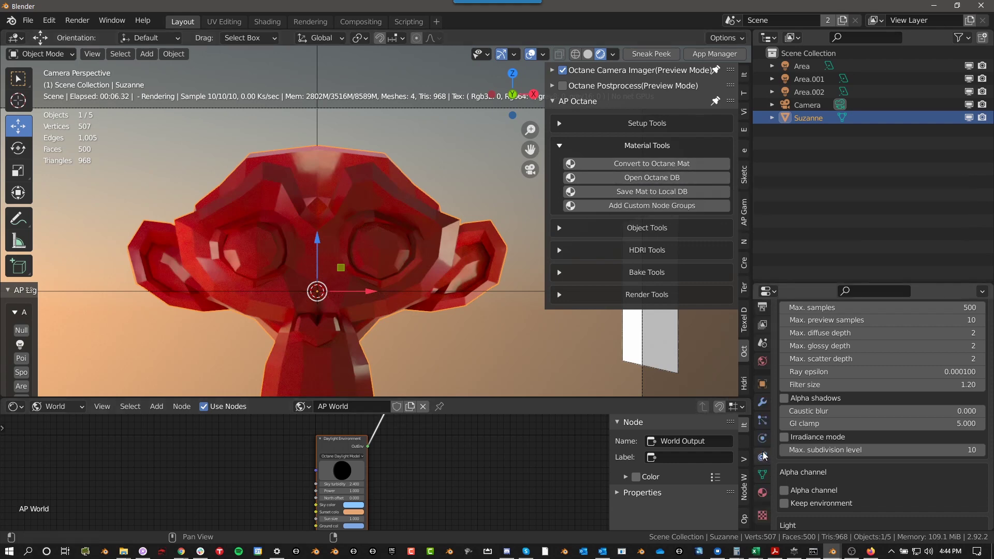
key(F3)
key(Return)
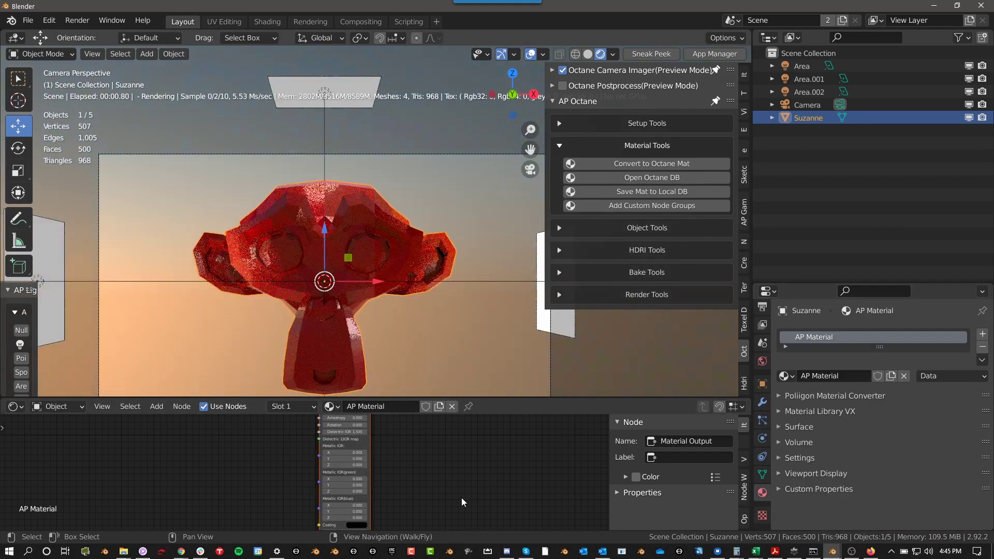
scroll(492, 505, up, 1)
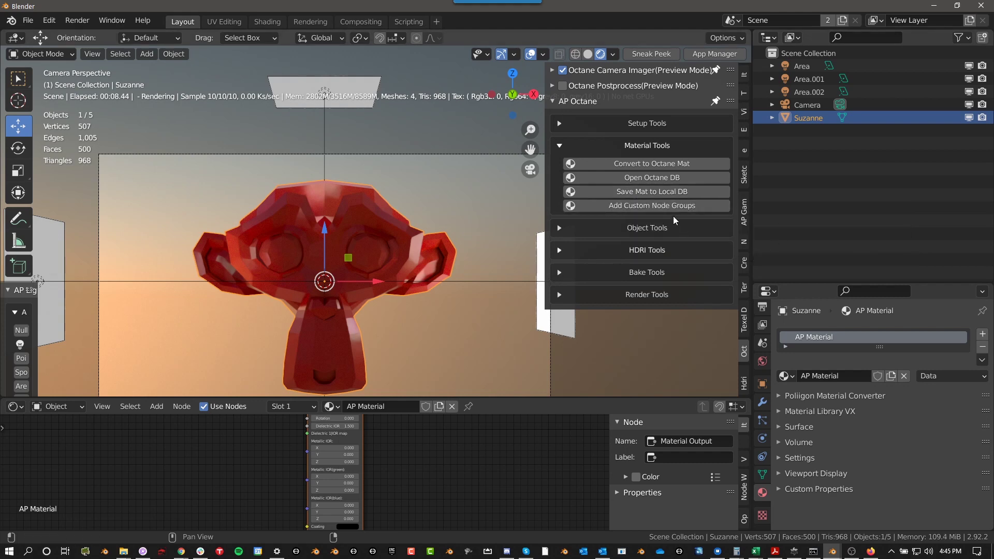
- Add the AP Octane custom node groups and maximize the shader editor around the Universal Material node
click(673, 206)
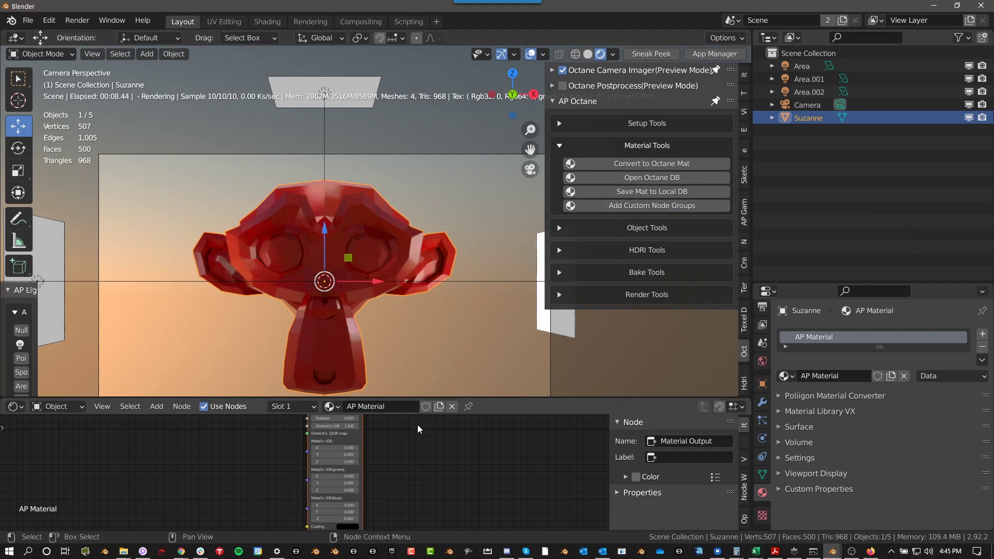
key(ctrl+space)
middle_drag(319, 286, 422, 362)
scroll(383, 322, down, 2)
- Add a SeparateRGB group node to the left of the Universal Material node
key(shift+a)
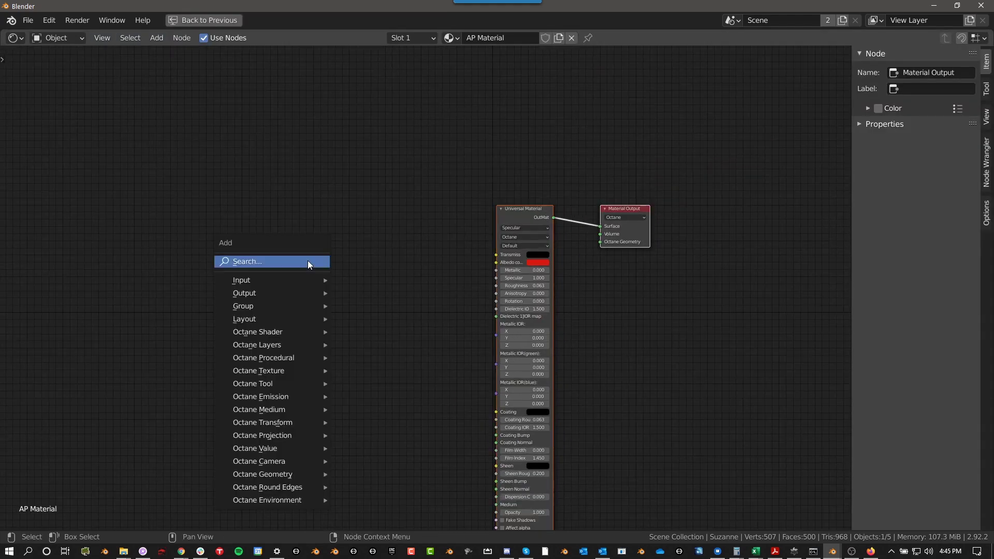
click(307, 260)
text(separ)
key(Return)
click(340, 241)
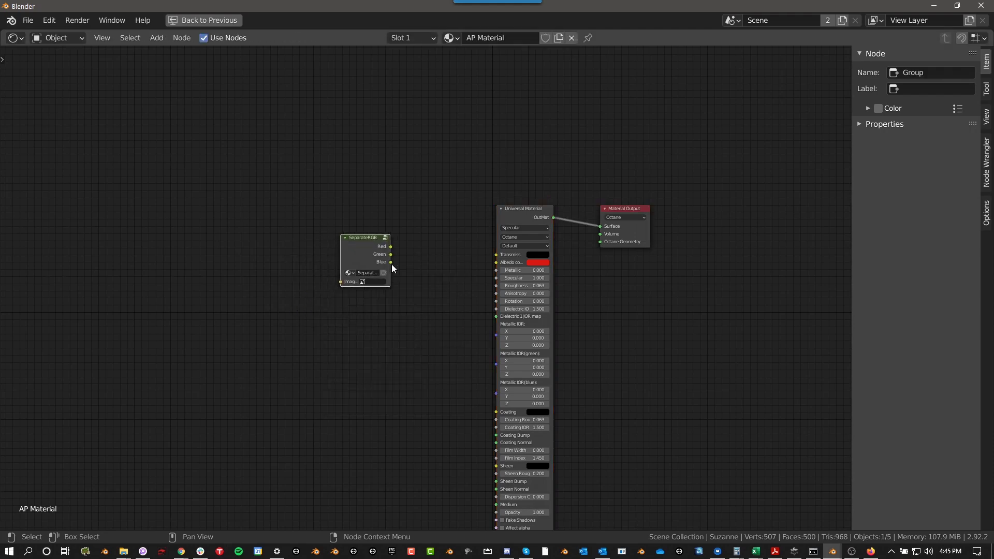
scroll(399, 264, up, 3)
drag(386, 252, 411, 272)
scroll(443, 222, up, 2)
scroll(507, 225, down, 2)
scroll(412, 266, up, 1)
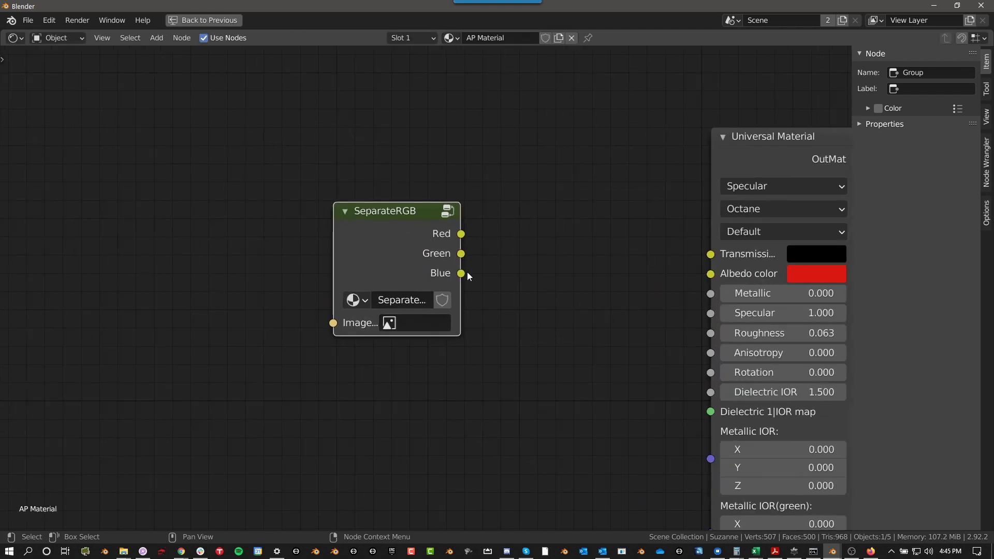
- Add an Image Tex node to the left of the SeparateRGB group node
key(shift+a)
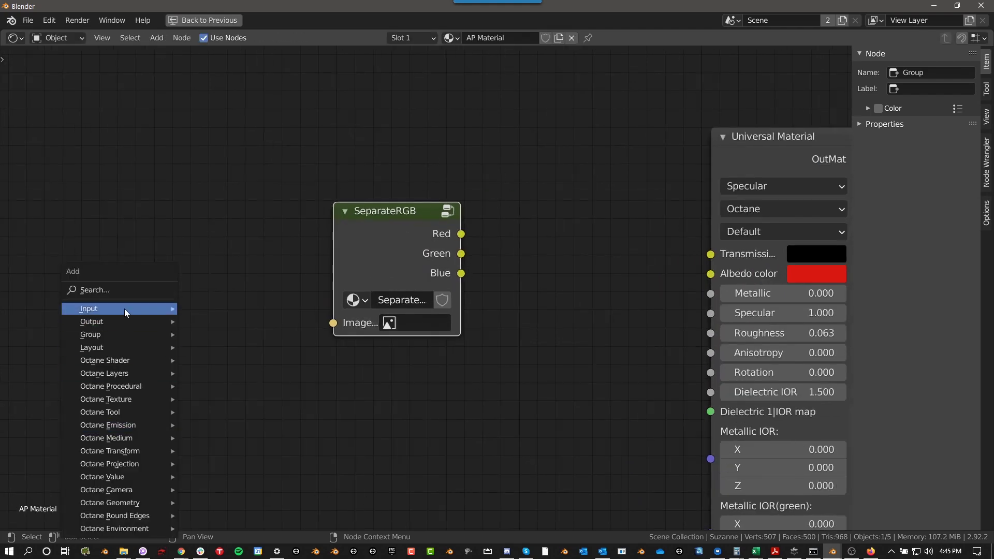
click(122, 292)
text(tex)
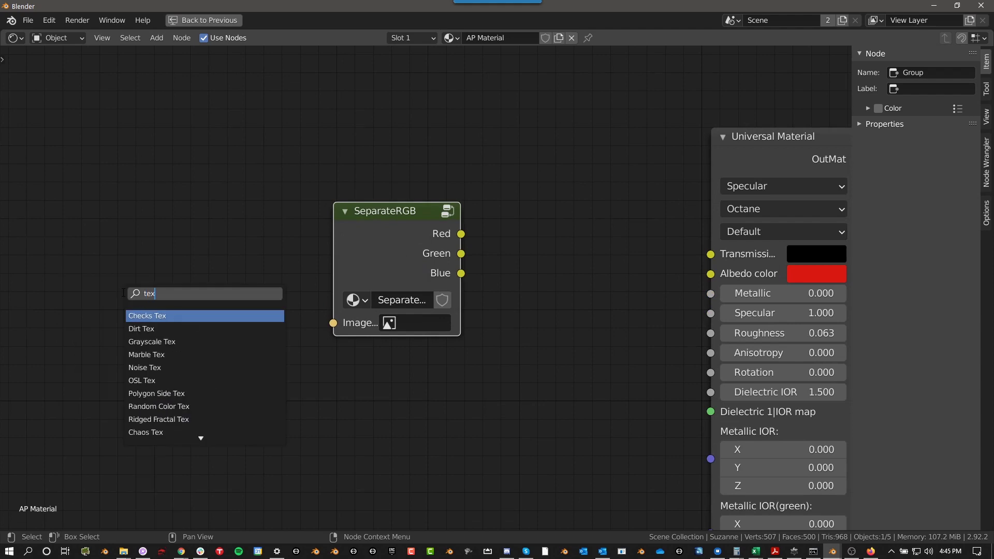
key(BackSpace)
key(BackSpace)
key(BackSpace)
text(i)
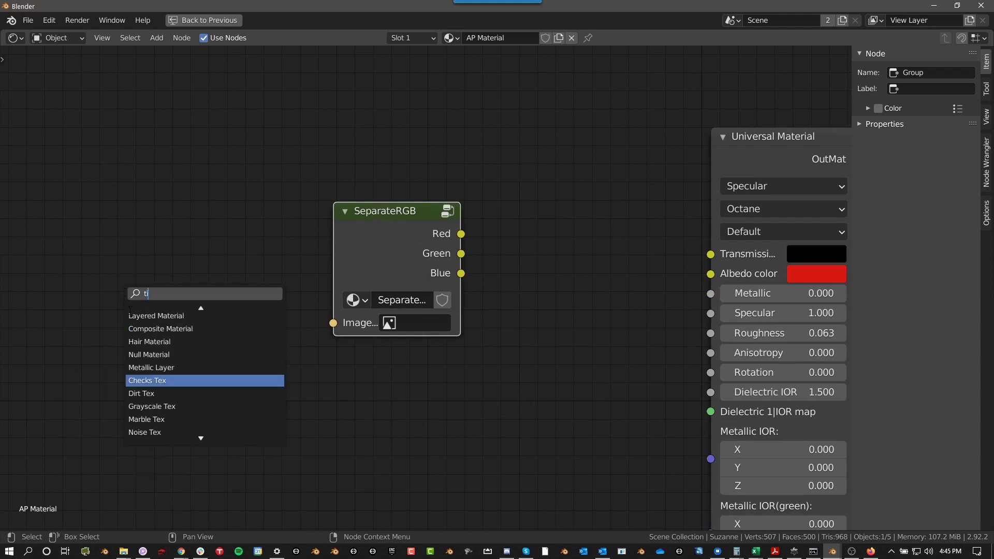
text(mage)
key(Down)
key(Down)
key(Return)
click(90, 260)
- Connect the Image Tex output to SeparateRGB's Image In, and link Red to Metallic and Green to Roughness on the Universal Material
drag(238, 249, 348, 319)
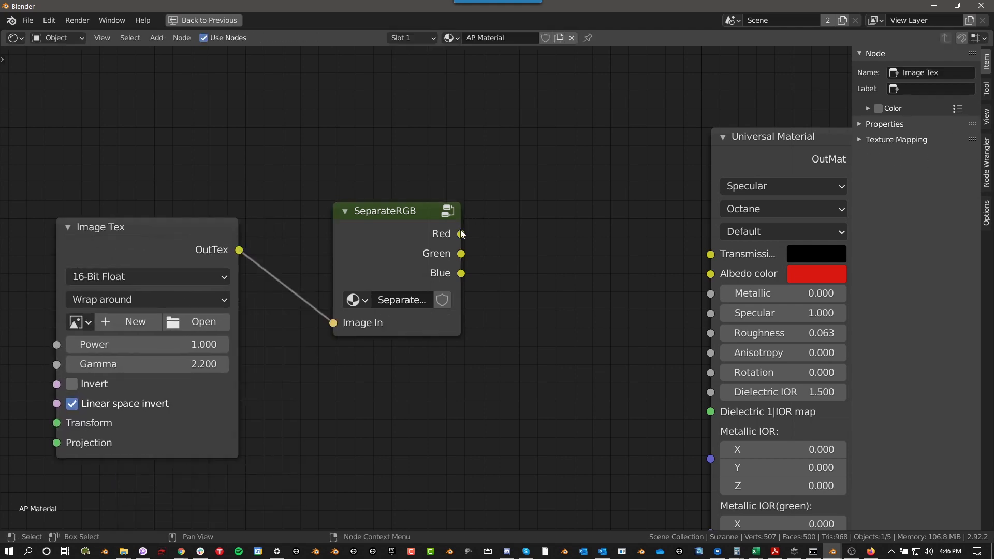
drag(460, 233, 710, 293)
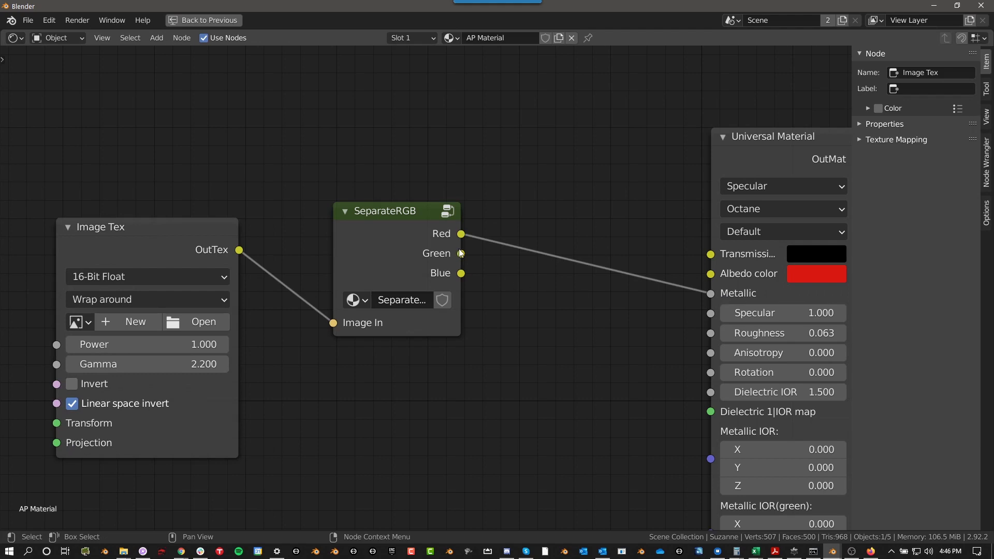
drag(460, 253, 710, 333)
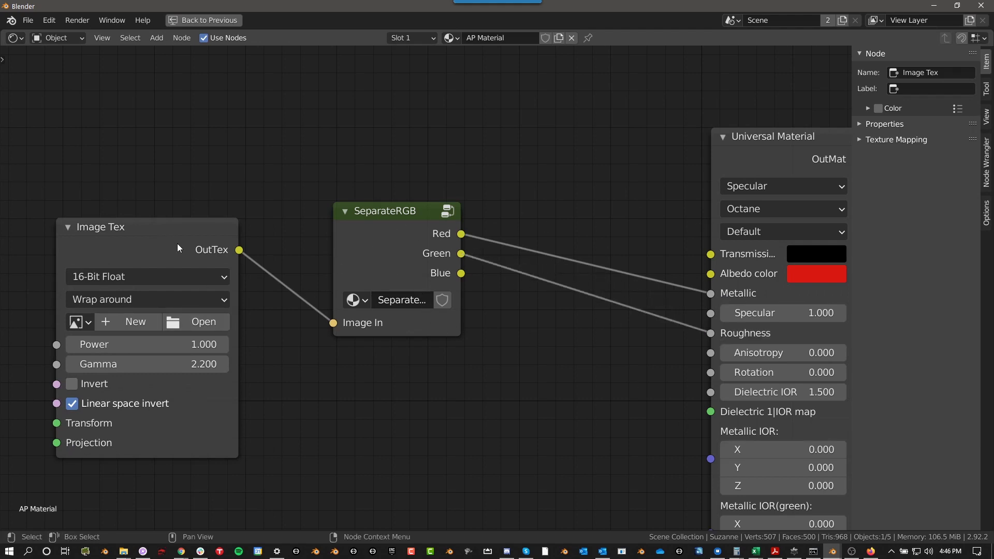
- Enter the SeparateRGB group to examine its internal Red, Green and Blue nodes, and return to the material's main node tree
click(399, 236)
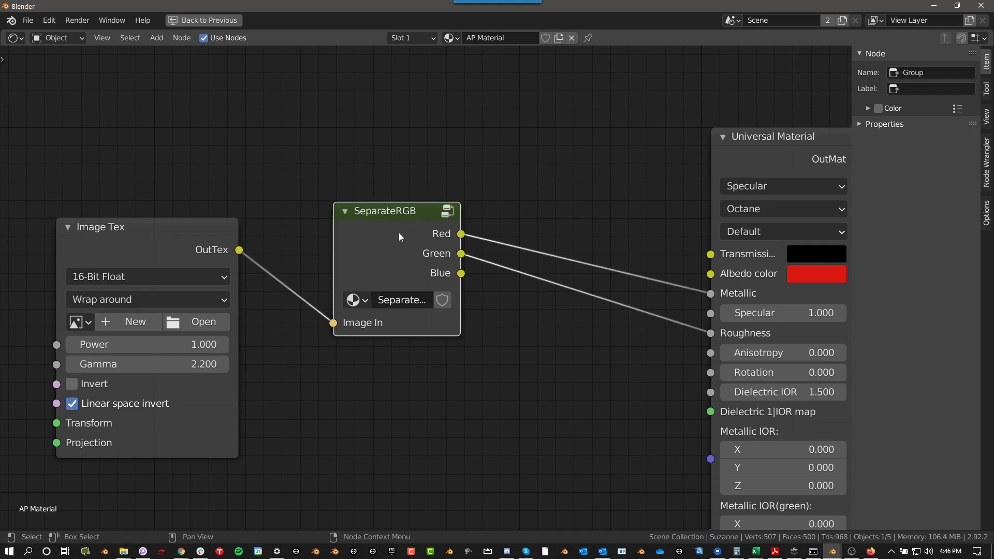
key(Tab)
scroll(537, 252, down, 3)
scroll(473, 210, up, 3)
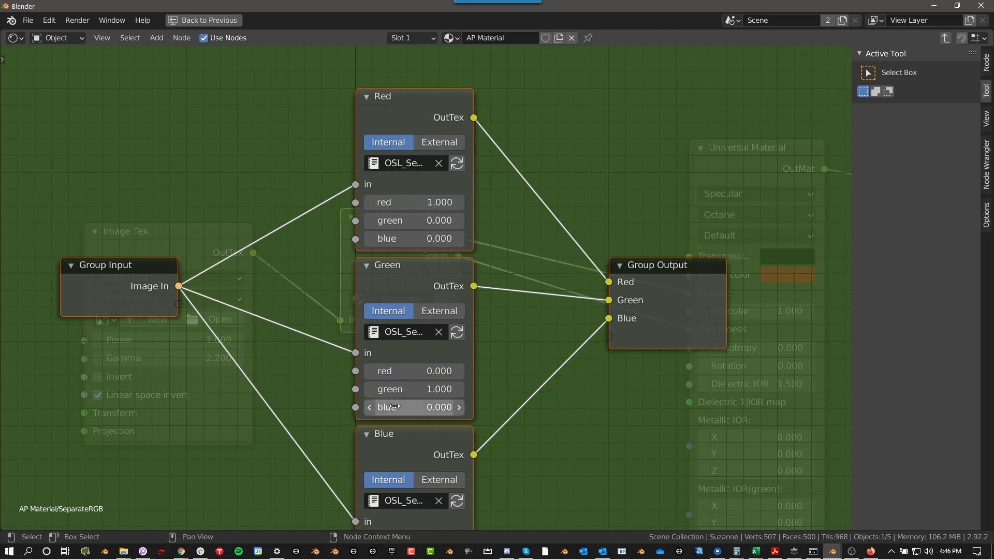
scroll(461, 484, down, 2)
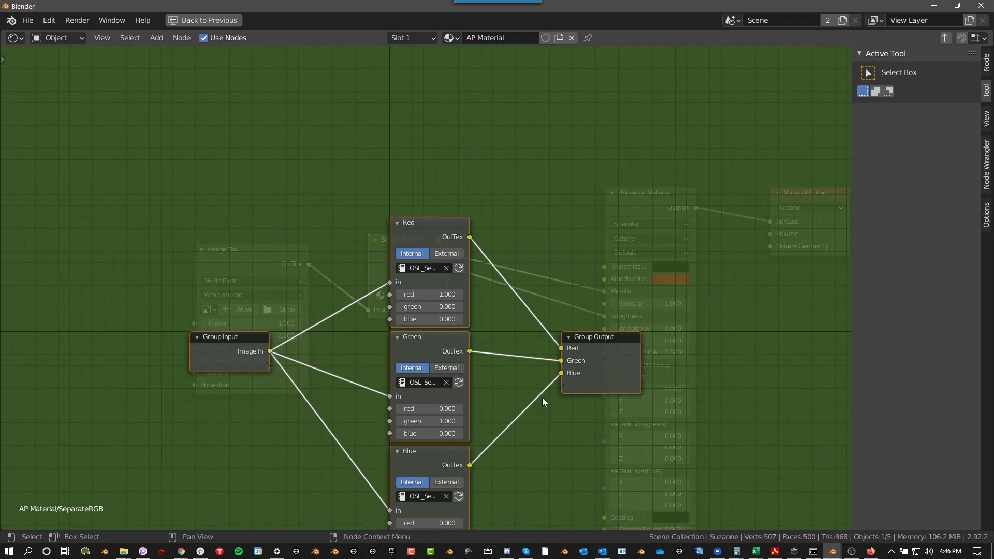
key(Tab)
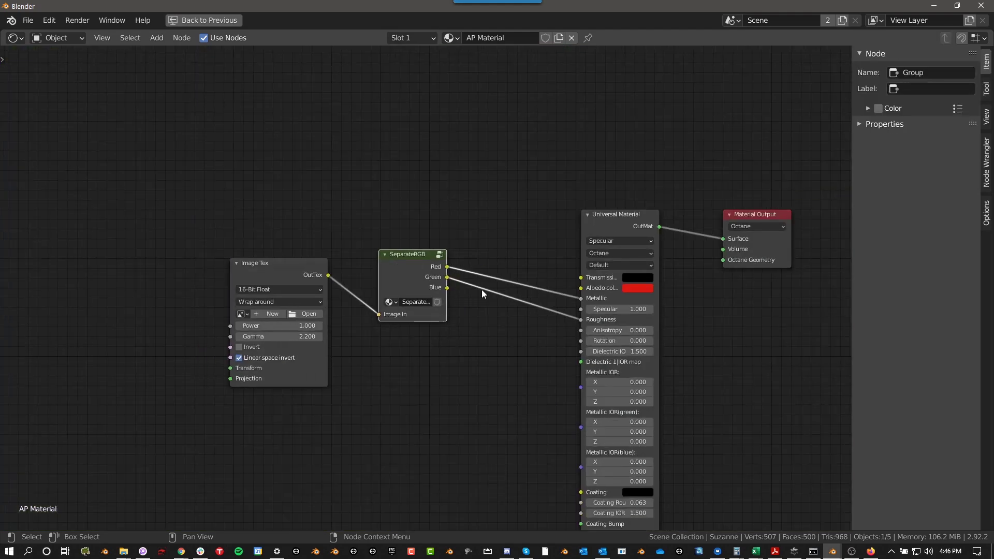
- Restore the full layout with nothing selected, and swap the expanded Material Tools for Object Tools in AP Octane
key(ctrl+space)
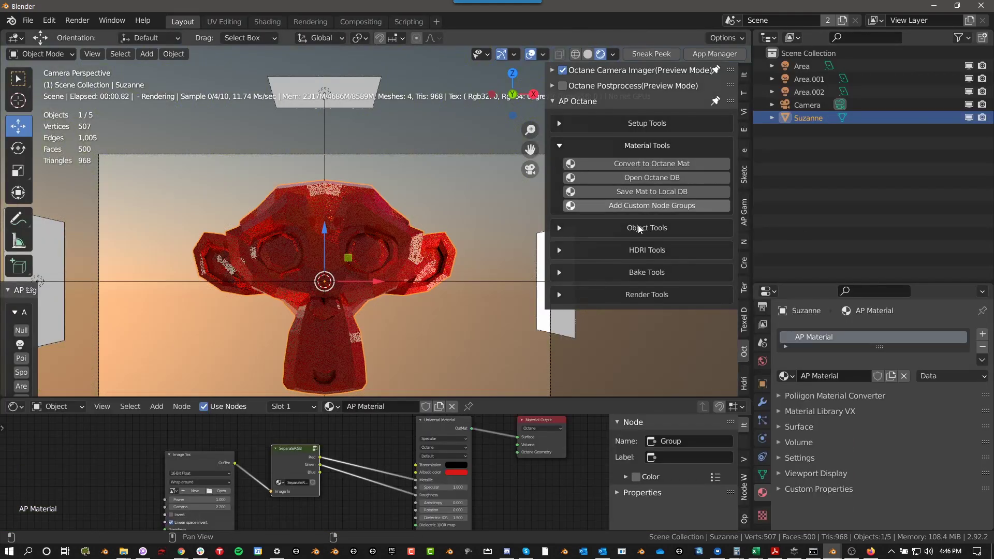
key(alt+a)
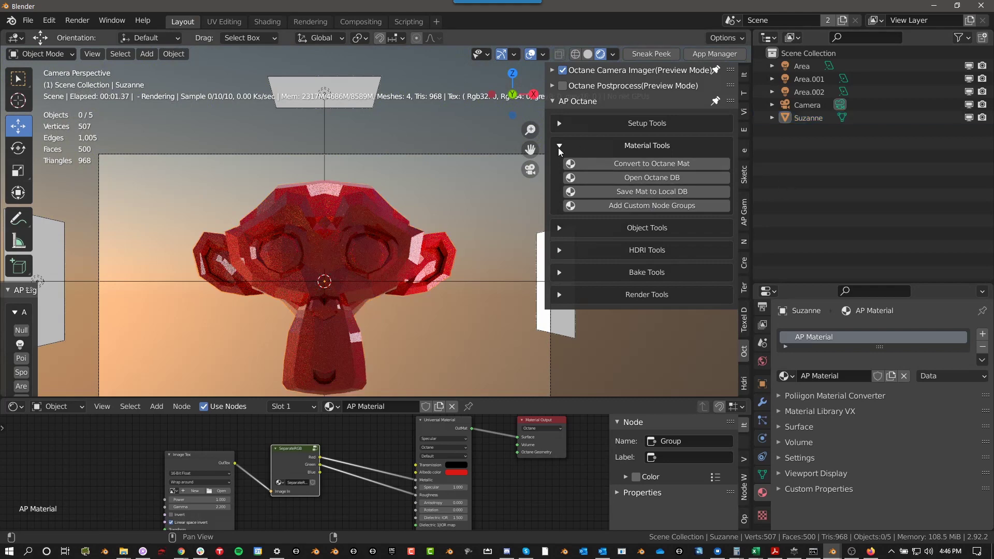
click(559, 146)
click(555, 169)
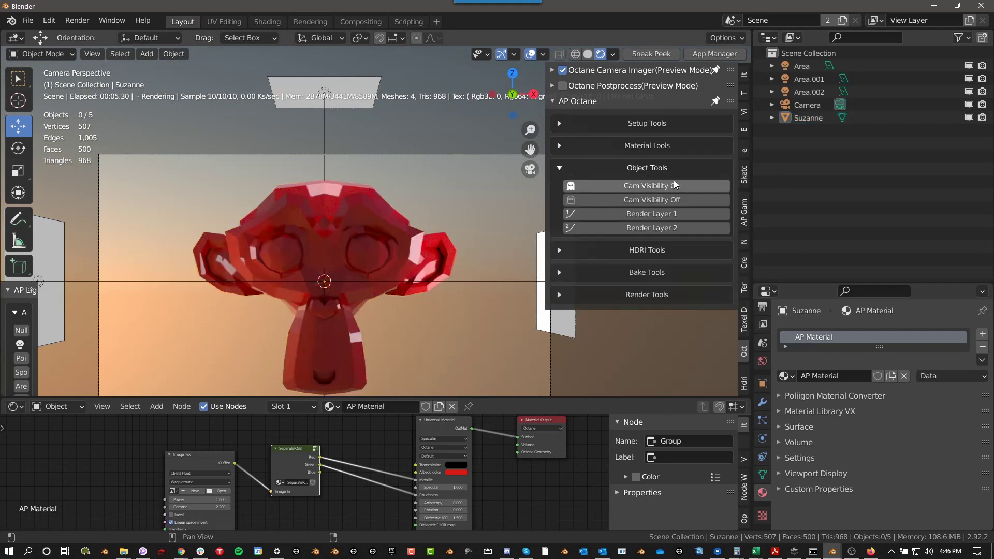
- Select the Area.002 light and show the object layer options in its Octane object settings
scroll(437, 304, down, 2)
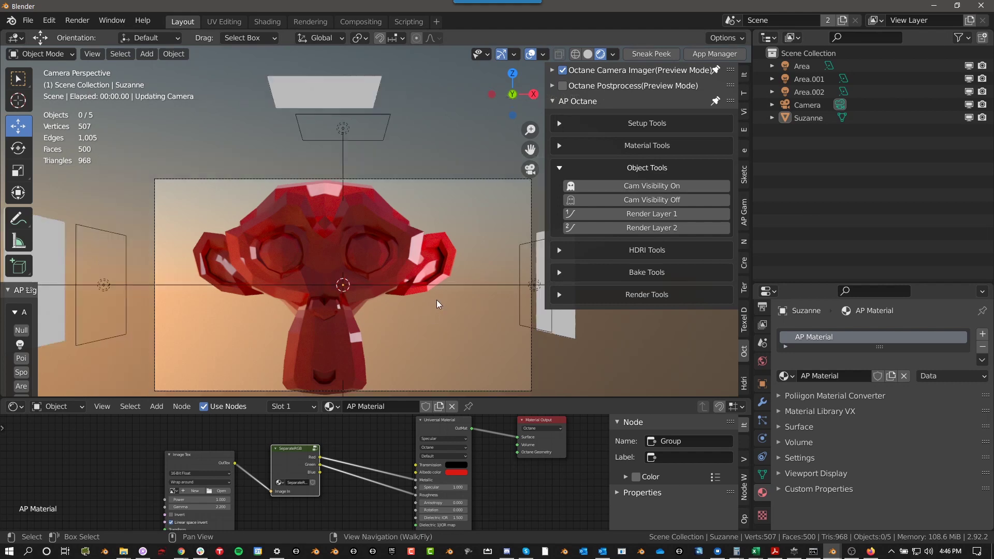
shift+middle_drag(437, 300, 396, 285)
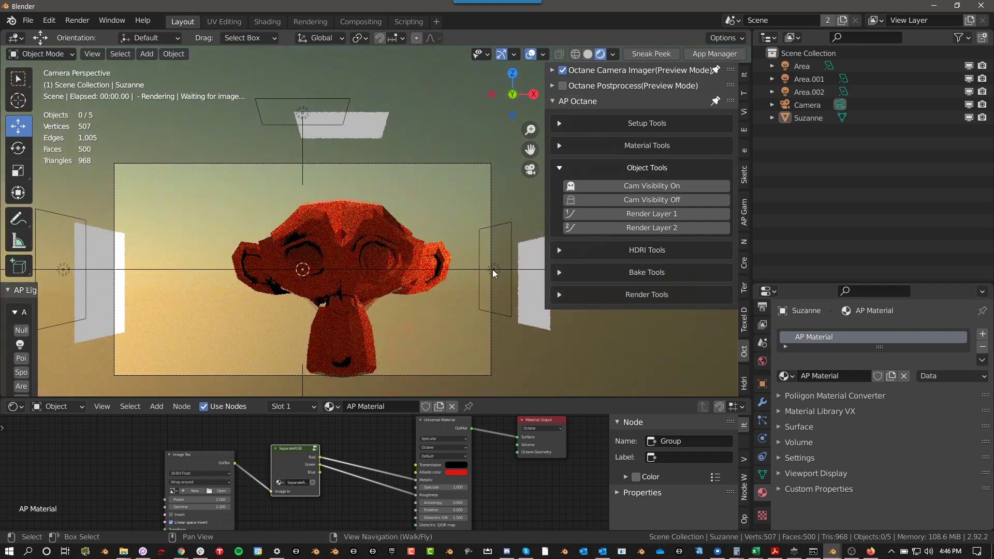
click(492, 269)
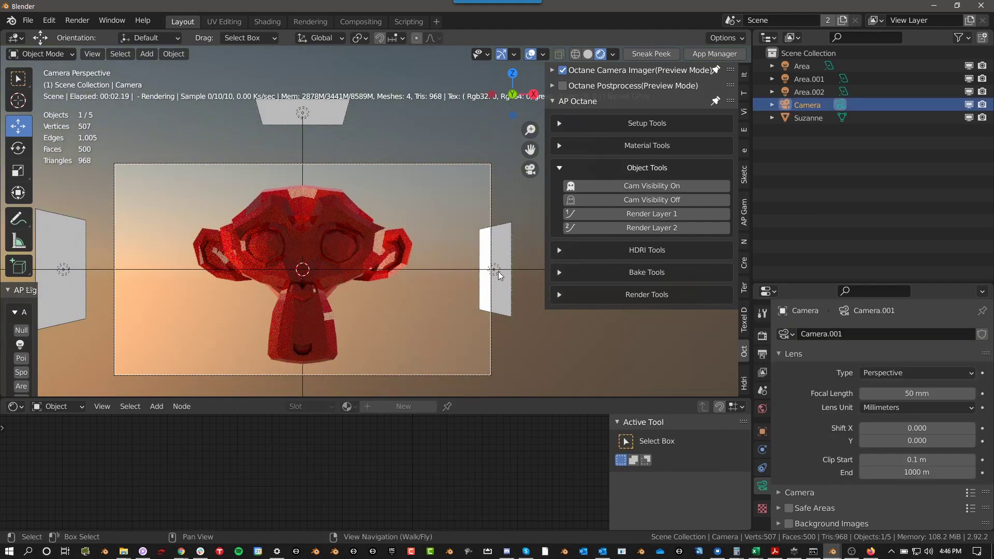
click(498, 271)
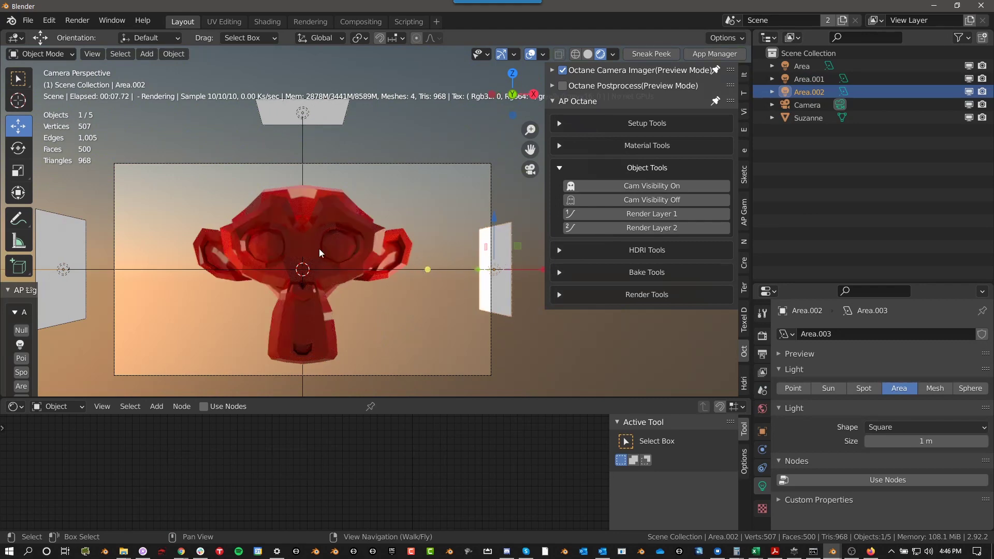
click(763, 432)
scroll(809, 407, down, 8)
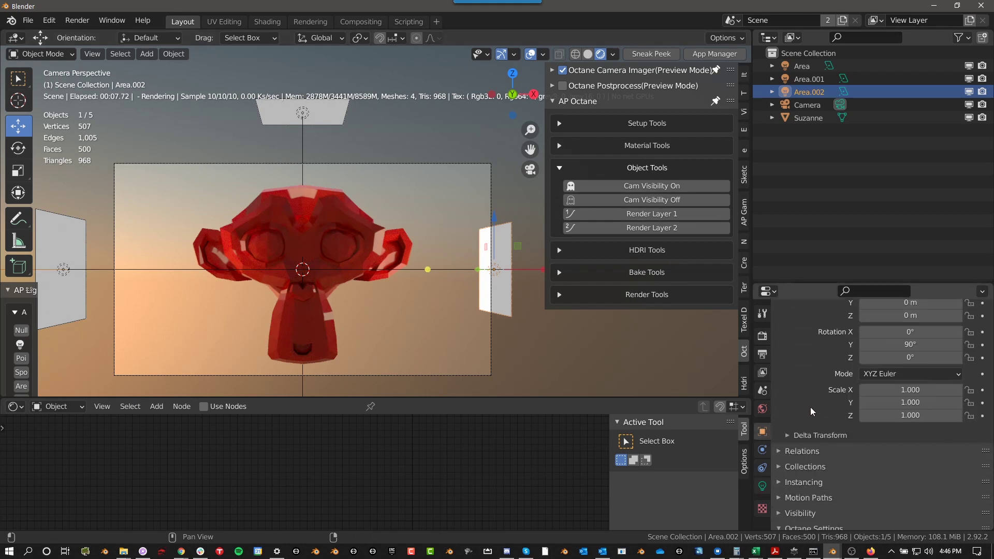
scroll(809, 407, down, 5)
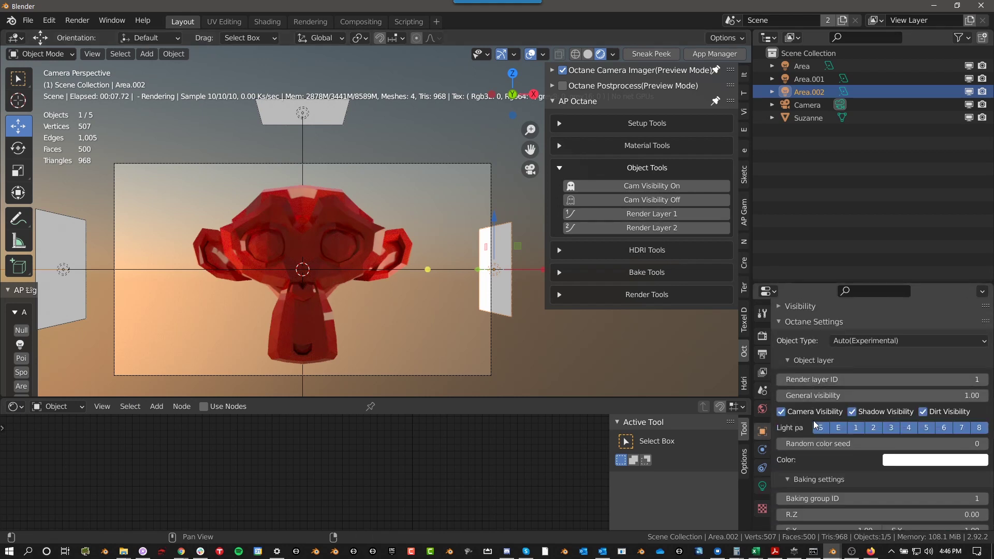
- Turn off Camera Visibility, Shadow Visibility and Dirt Visibility for the Area.002 light
click(782, 411)
click(850, 411)
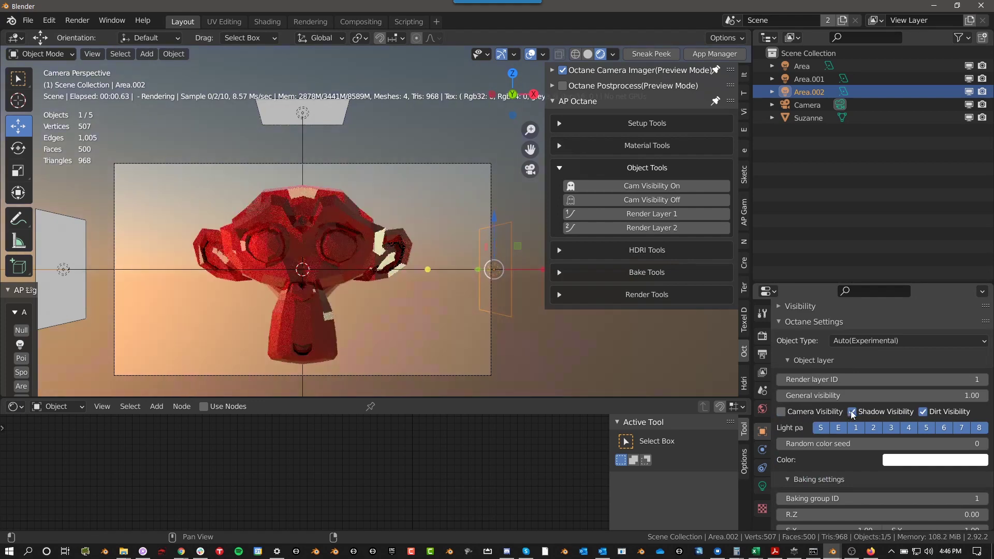
click(922, 412)
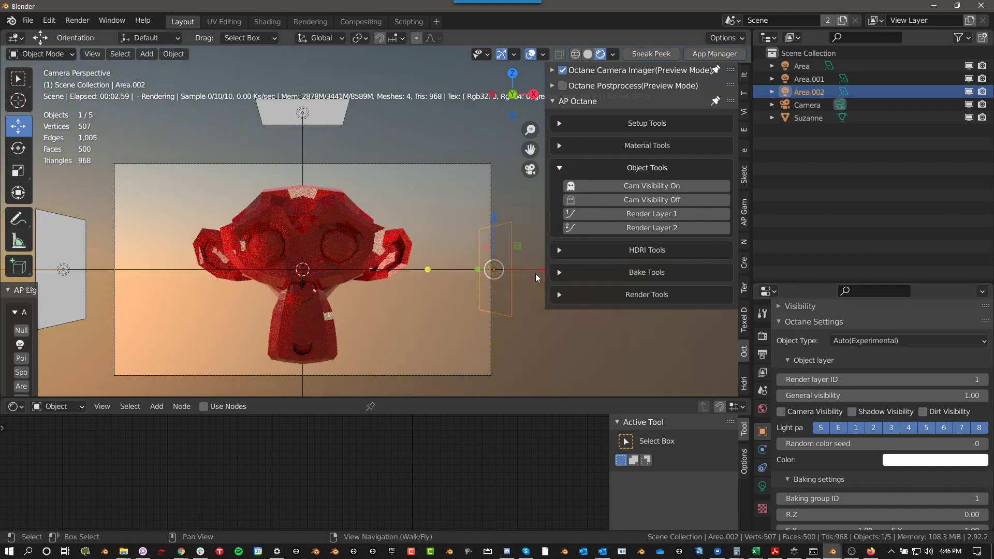
- Restore Camera, Shadow and Dirt Visibility for the Area.002 light
click(781, 411)
key(ctrl+z)
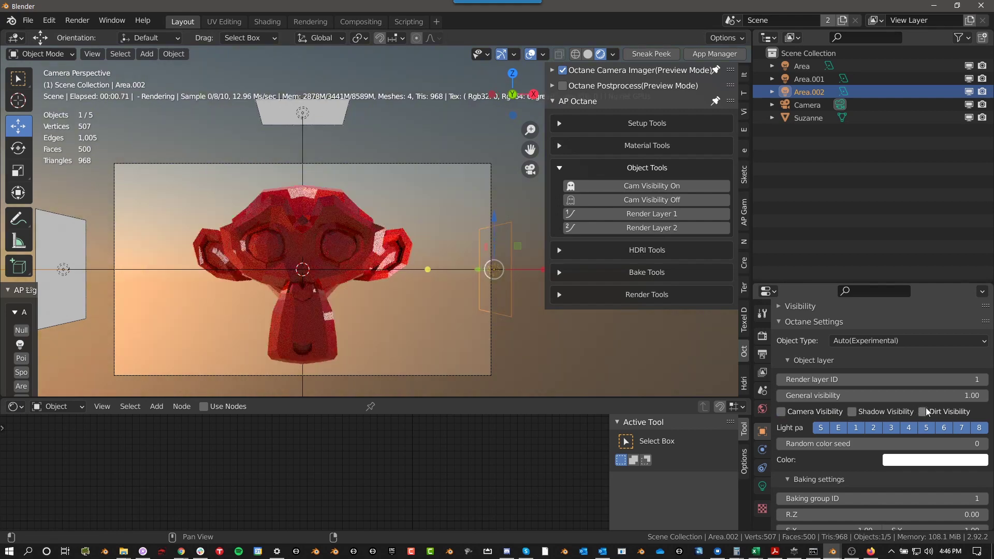
click(852, 412)
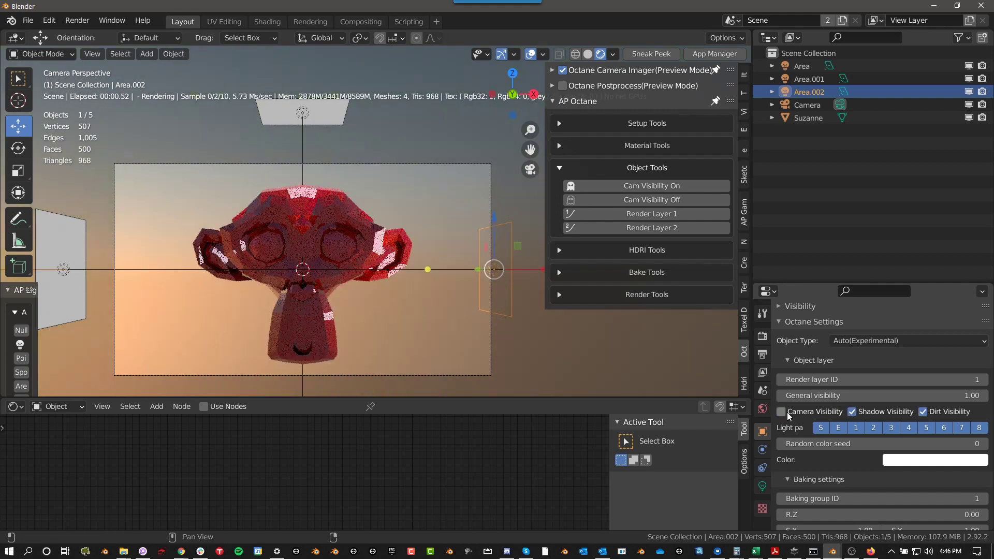
click(781, 412)
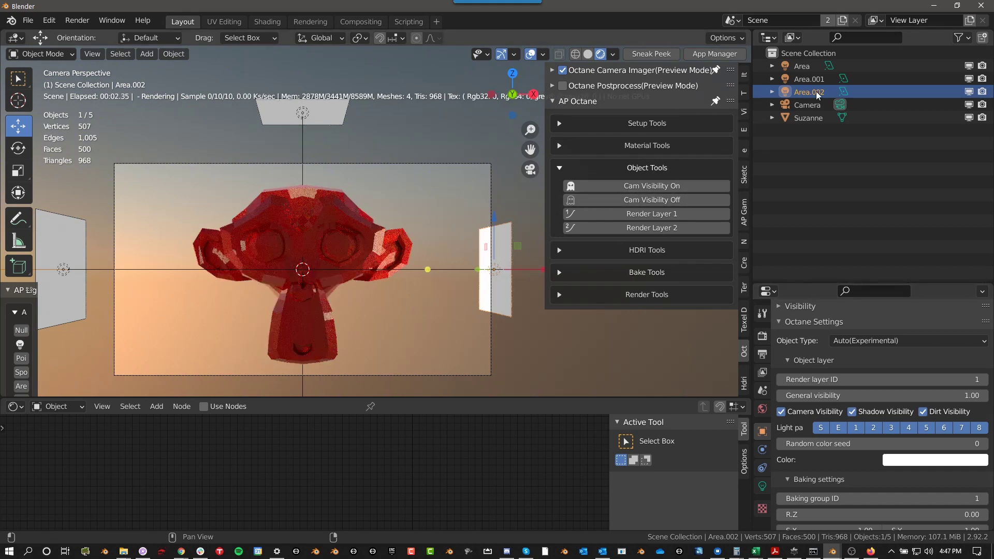
- Render the camera view as a test image from solid shading, and return the viewport to rendered shading
click(629, 199)
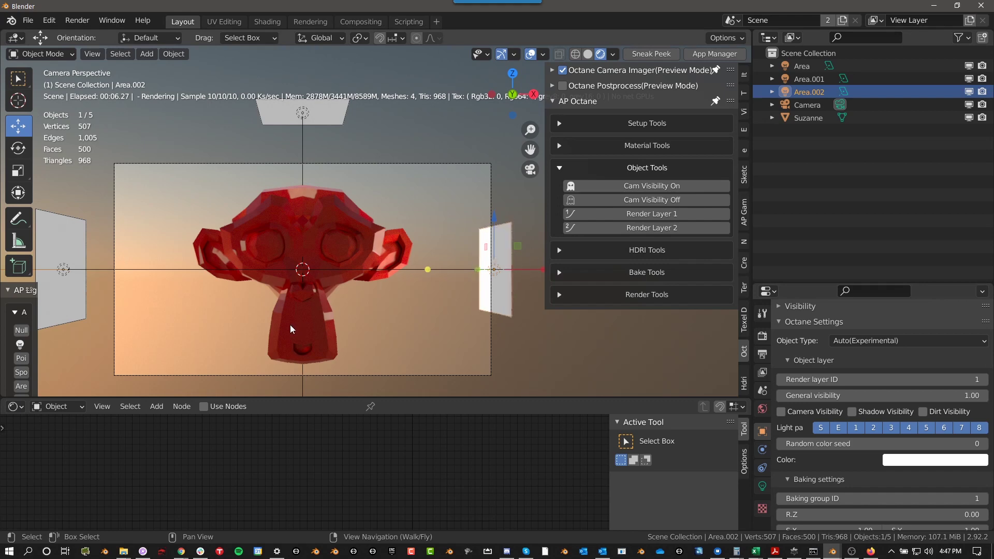
key(z)
click(371, 301)
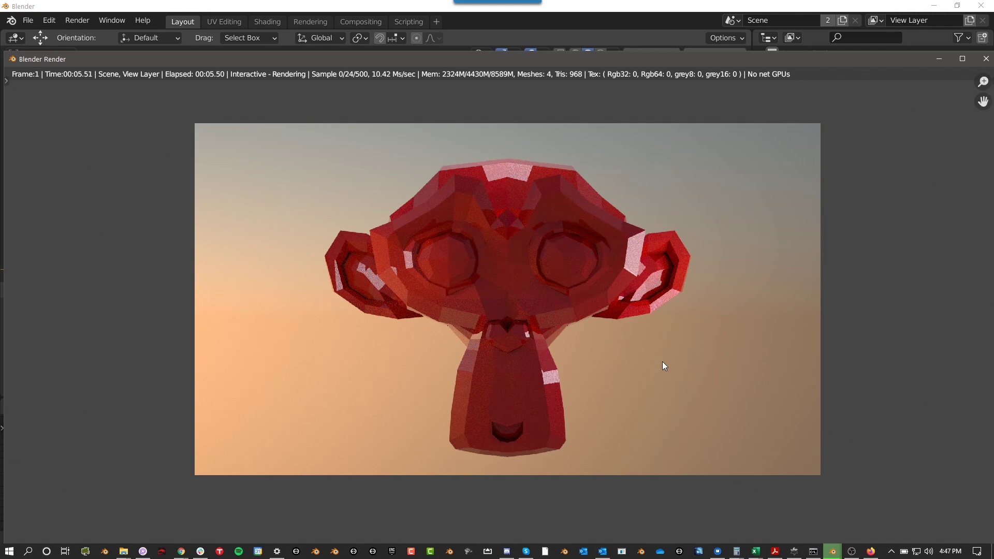
key(Escape)
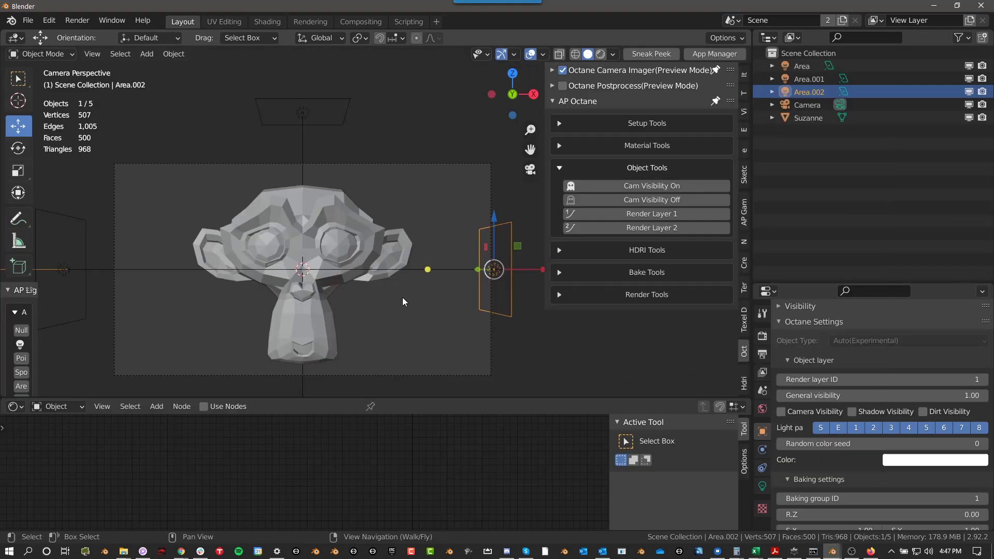
key(z)
click(393, 233)
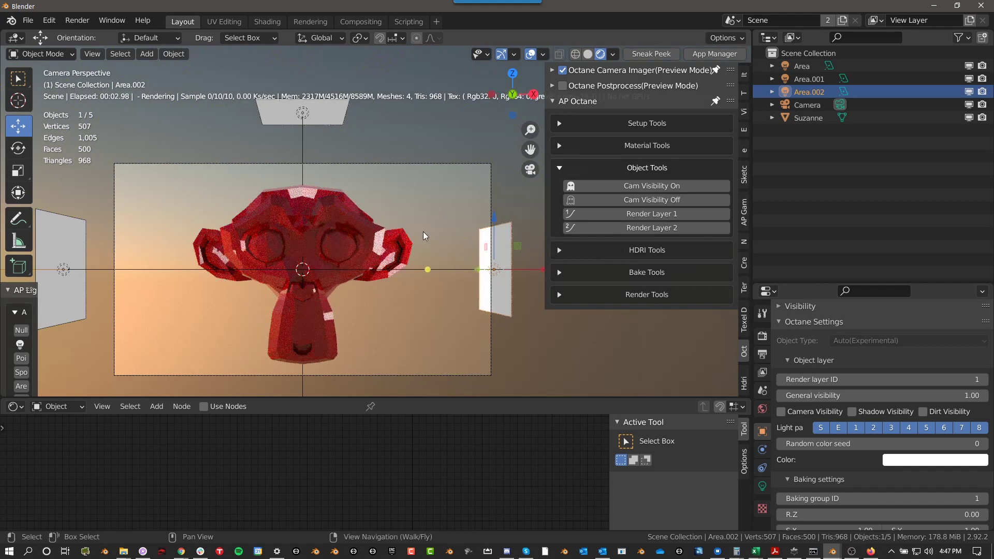
- Assign Suzanne to Render Layer 2 with the Object Tools, and put it back on Render Layer 1
click(395, 252)
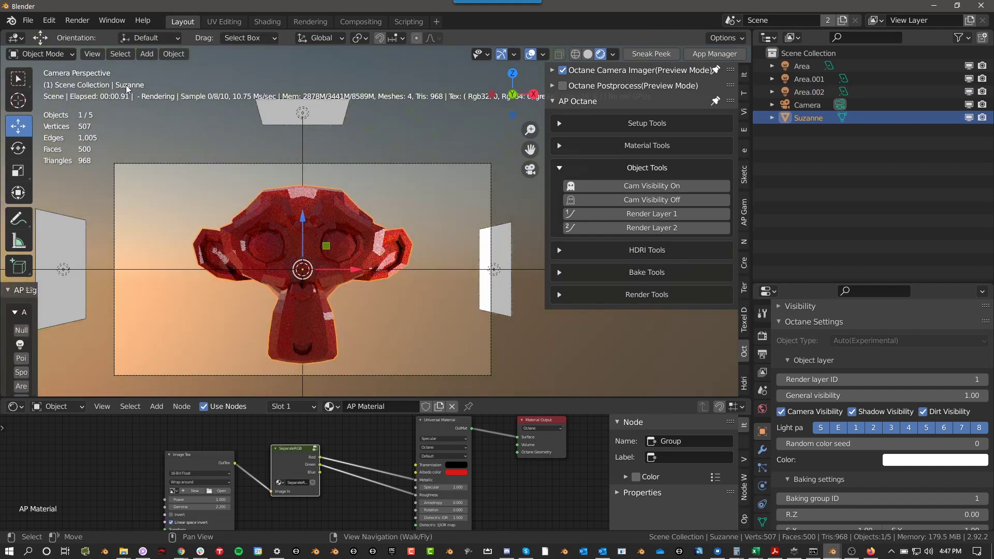
click(495, 273)
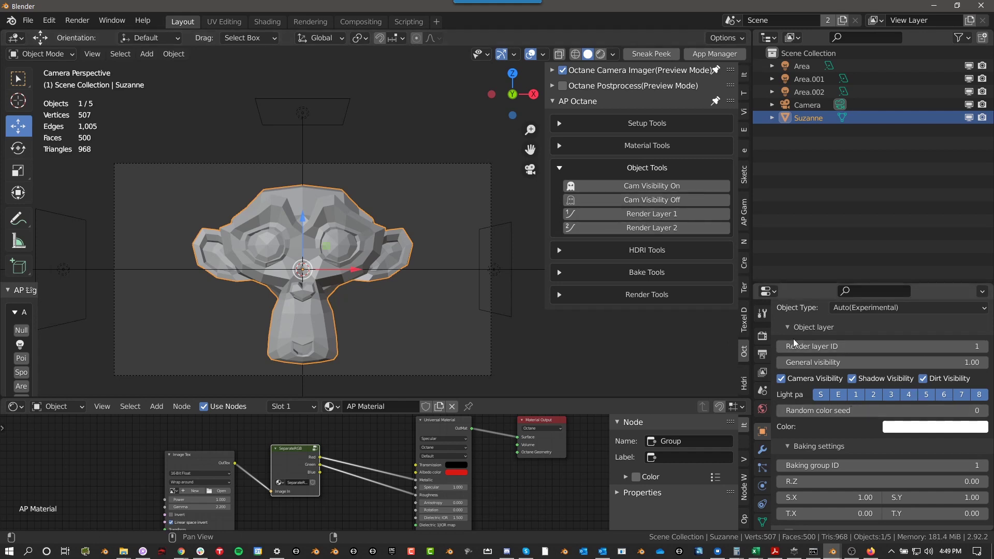
click(657, 228)
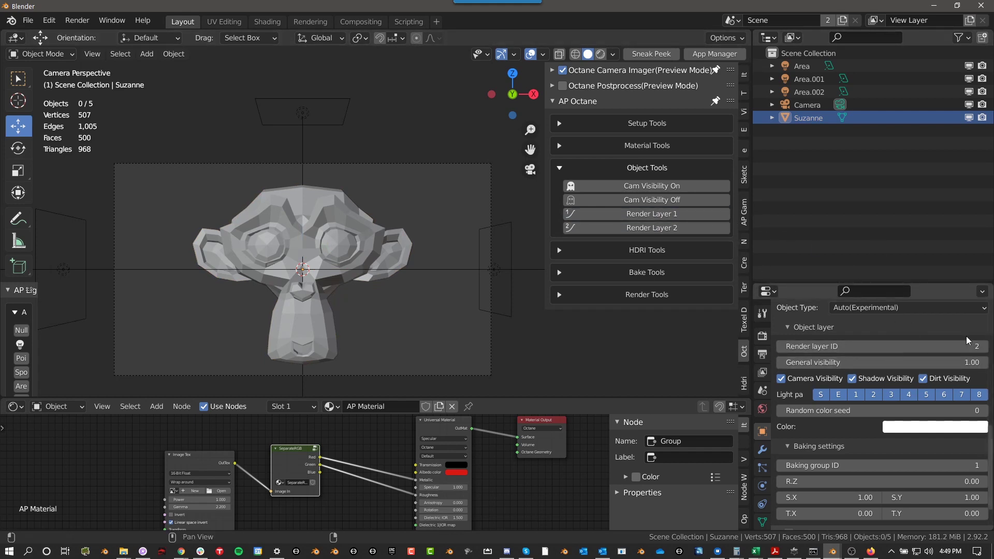
click(302, 241)
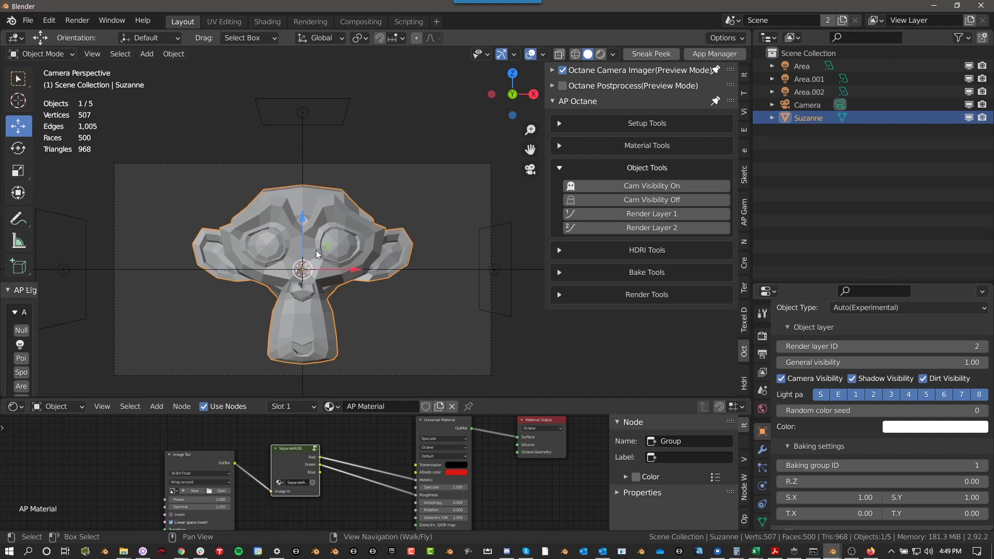
click(657, 218)
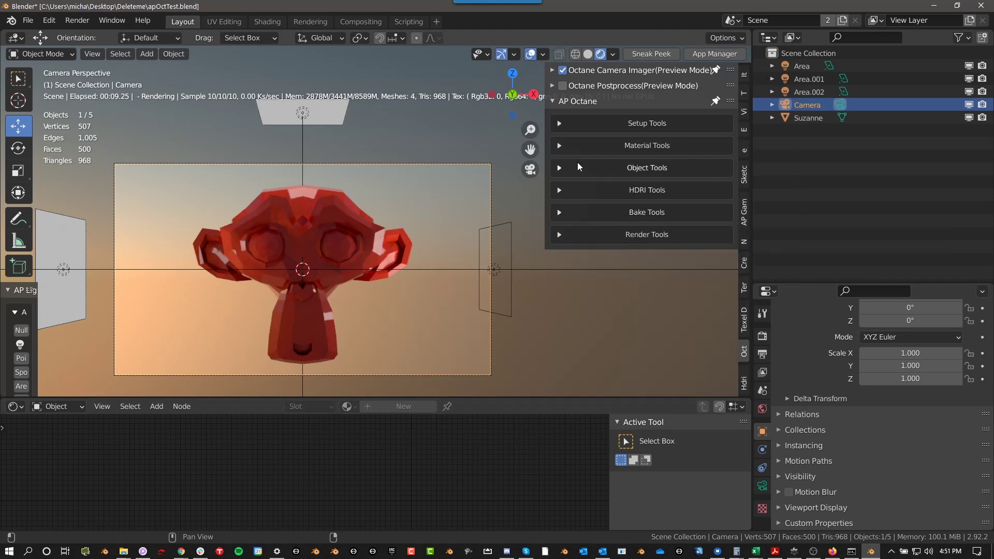
- Expand the HDRI Tools in AP Octane and look through the background options and HDRI categories
click(560, 190)
scroll(647, 180, down, 1)
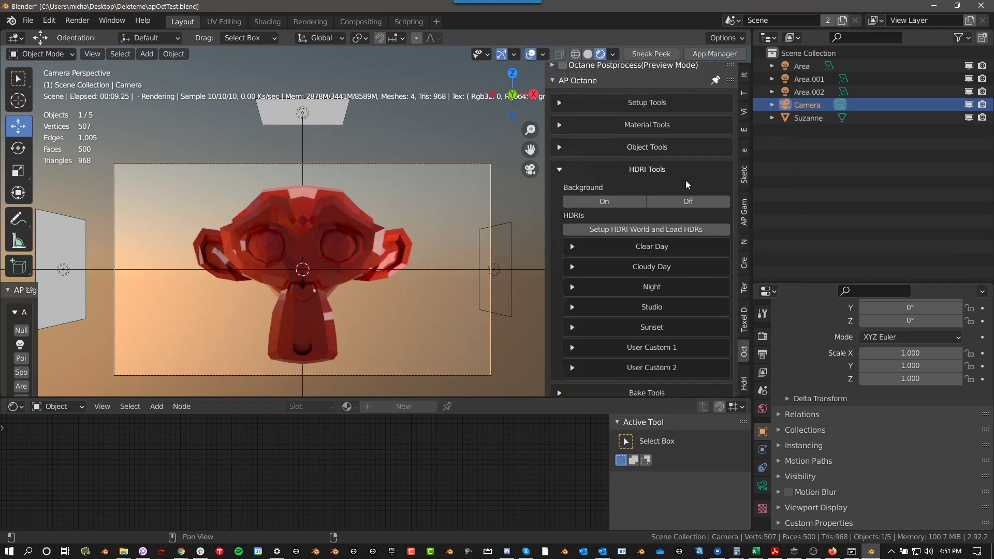
scroll(624, 197, down, 2)
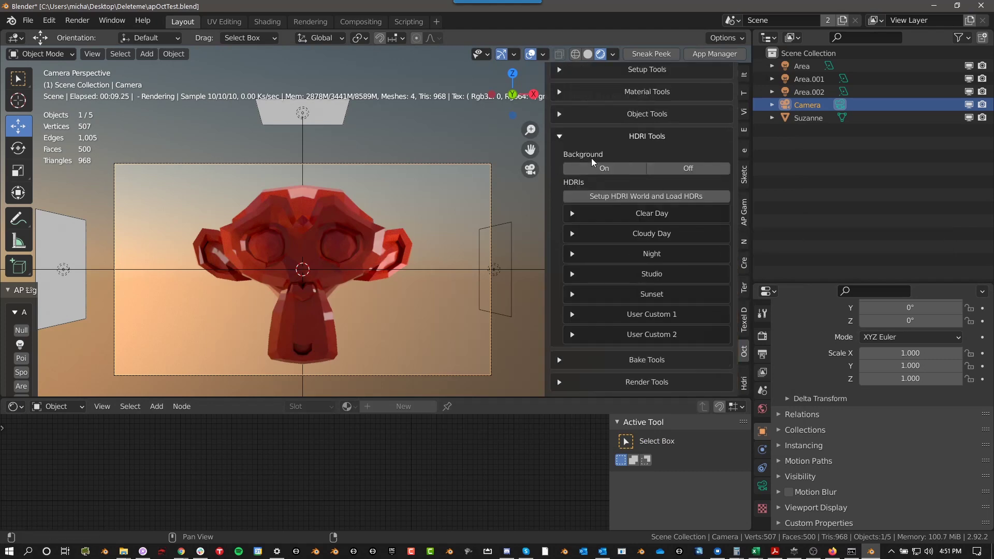
- Turn the HDRI background off and back on with the HDRI Tools
click(676, 169)
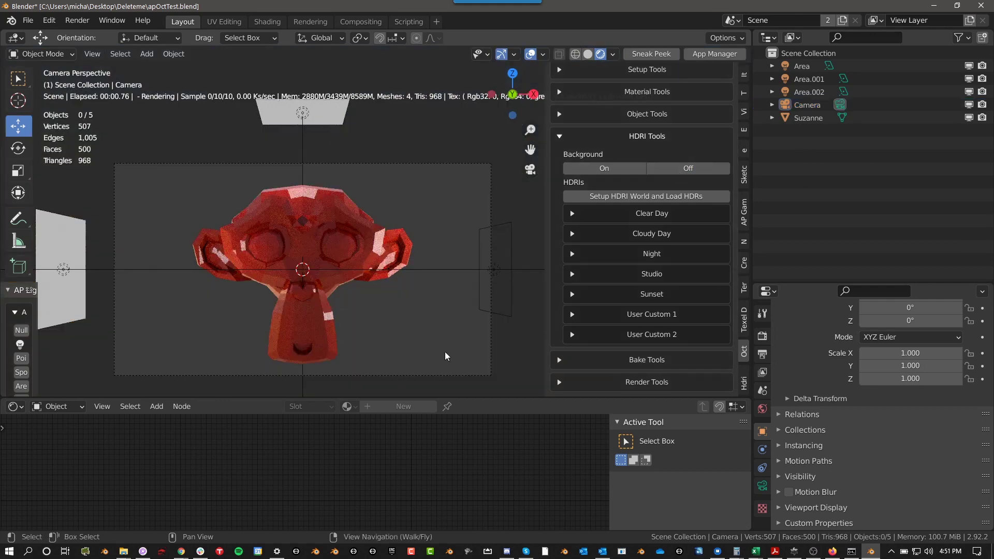
click(603, 170)
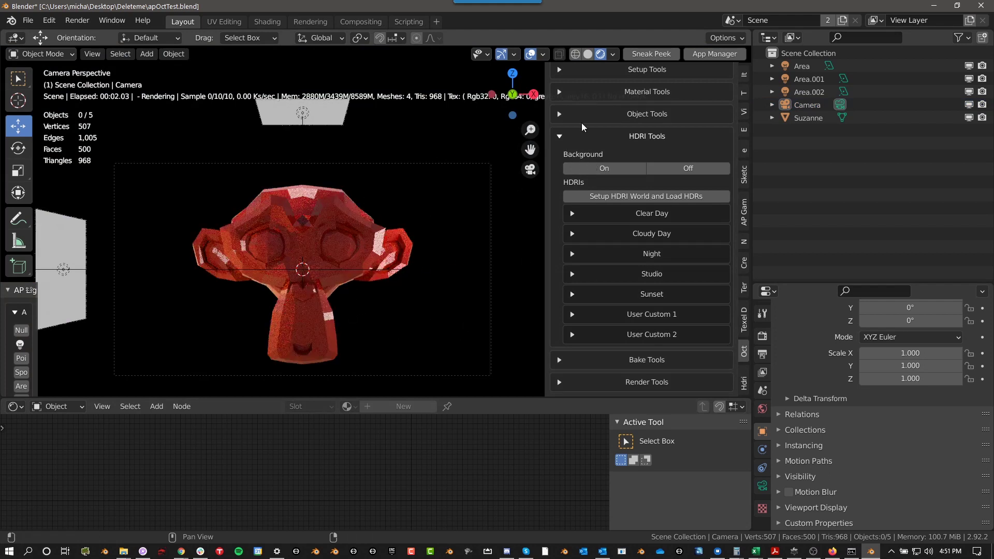
- Show the World nodes in an enlarged node editor, and set up the HDRI world with the HDRs loaded
click(66, 407)
click(66, 433)
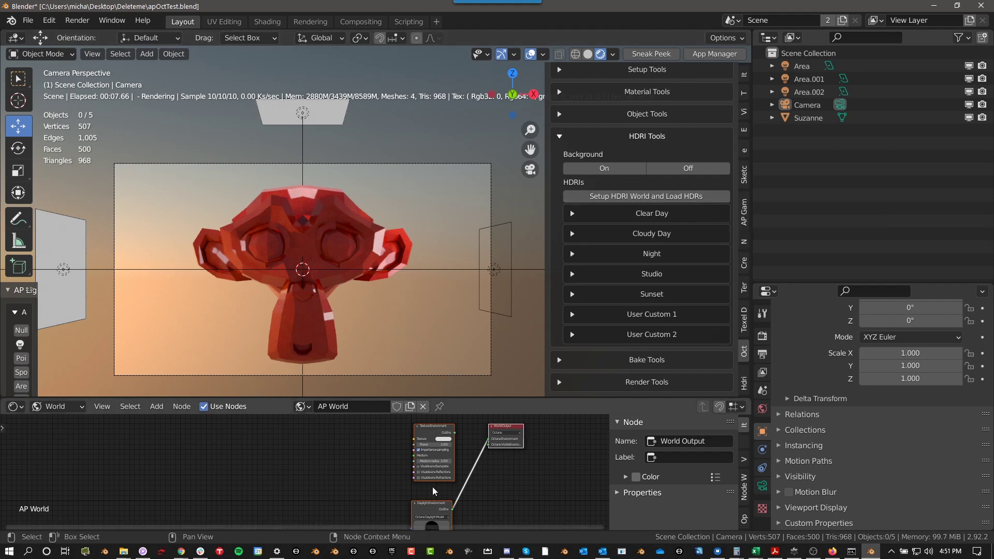
drag(470, 397, 466, 273)
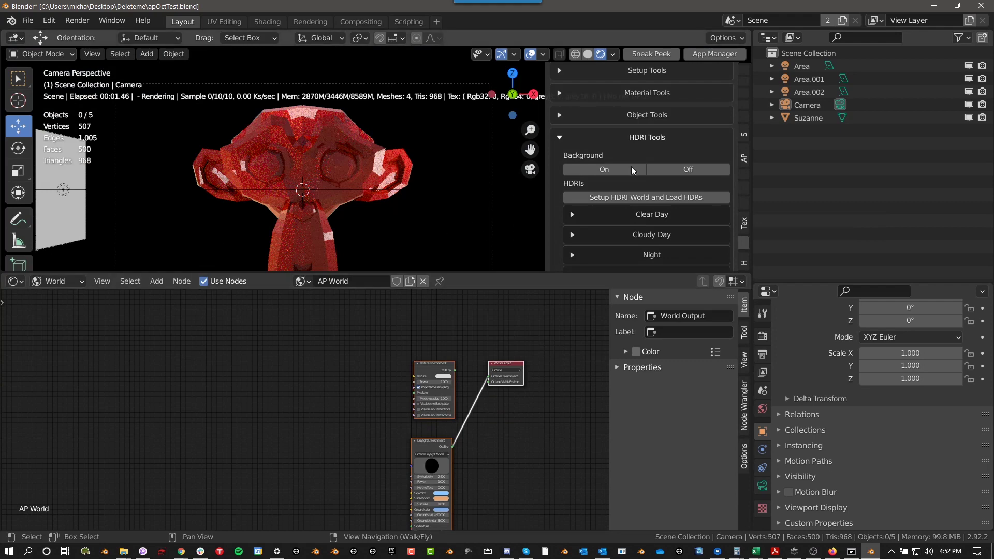
click(668, 198)
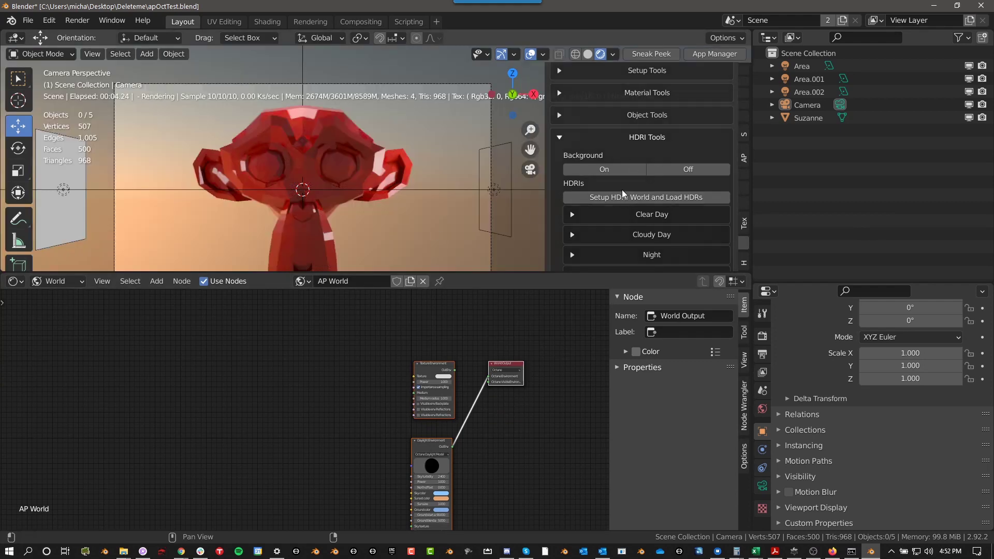
click(630, 197)
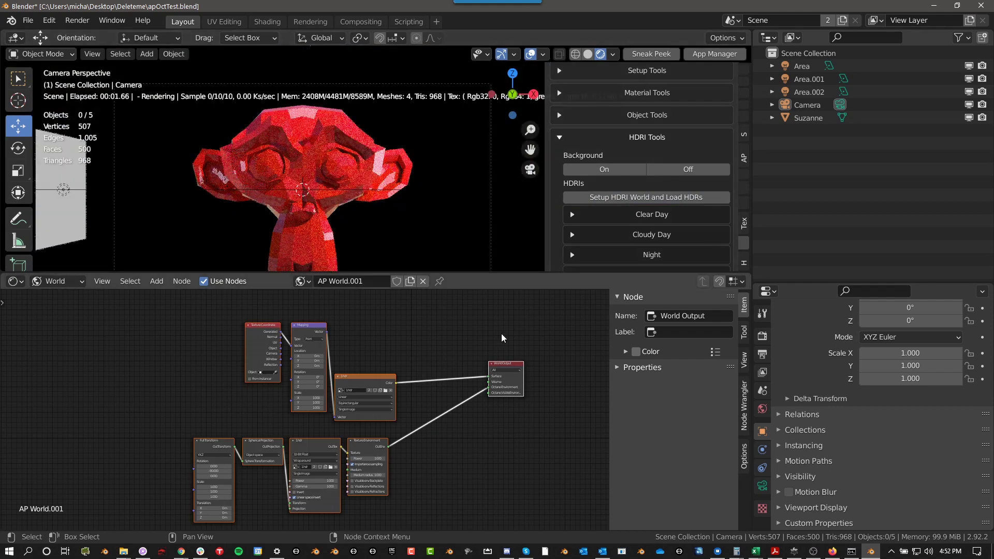
- Examine the AP World.001 node tree, covering the Eevee mapping and image nodes and the Octane transform, projection and Texture Environment nodes
scroll(406, 423, up, 2)
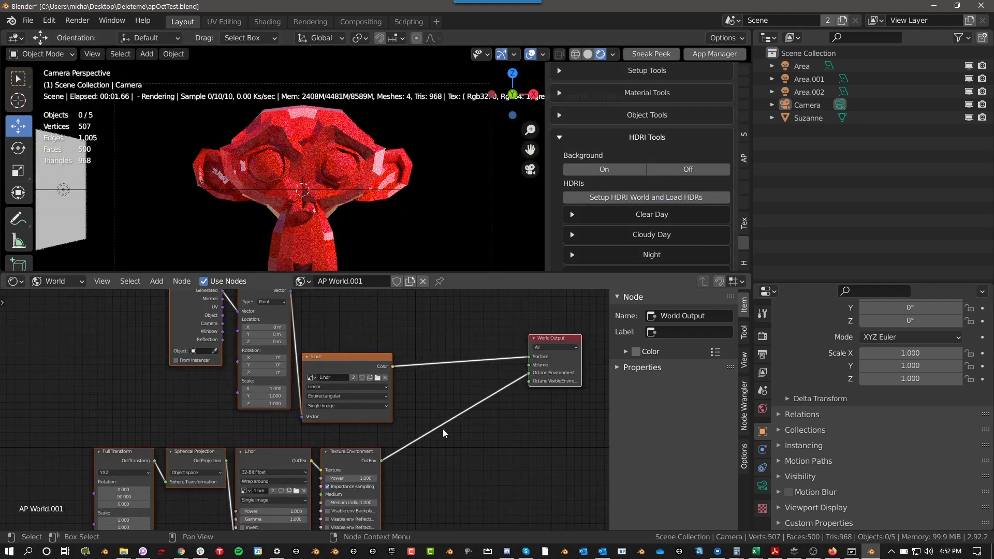
middle_drag(396, 406, 451, 371)
scroll(459, 420, down, 3)
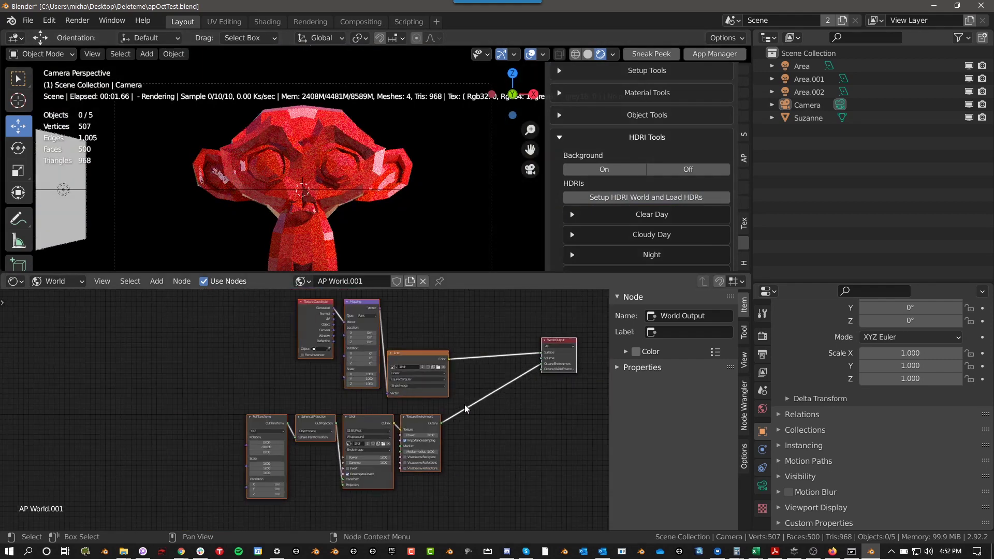
scroll(466, 386, up, 2)
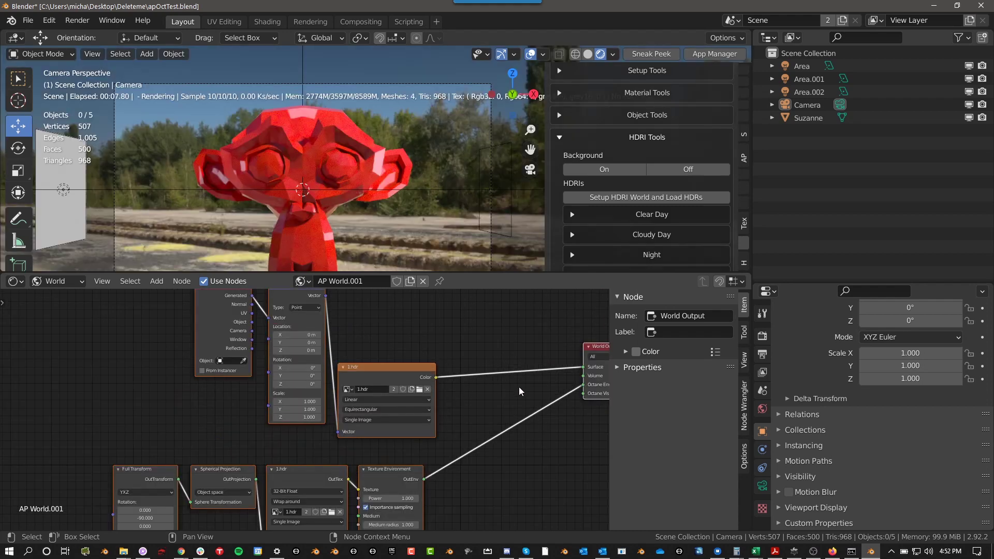
middle_drag(377, 360, 446, 410)
scroll(417, 418, up, 3)
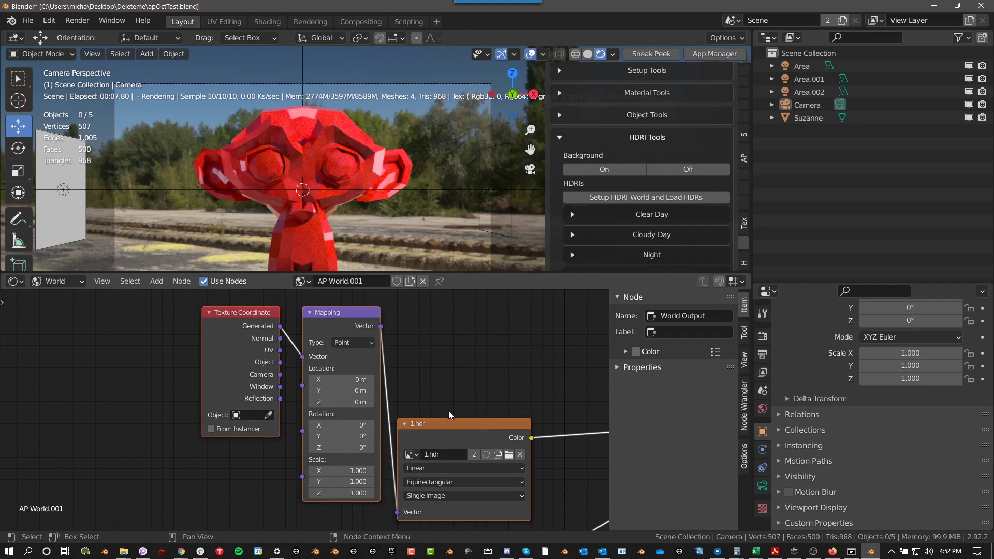
scroll(446, 410, down, 2)
middle_drag(498, 370, 501, 318)
middle_drag(381, 477, 315, 417)
scroll(178, 365, up, 2)
scroll(315, 417, up, 1)
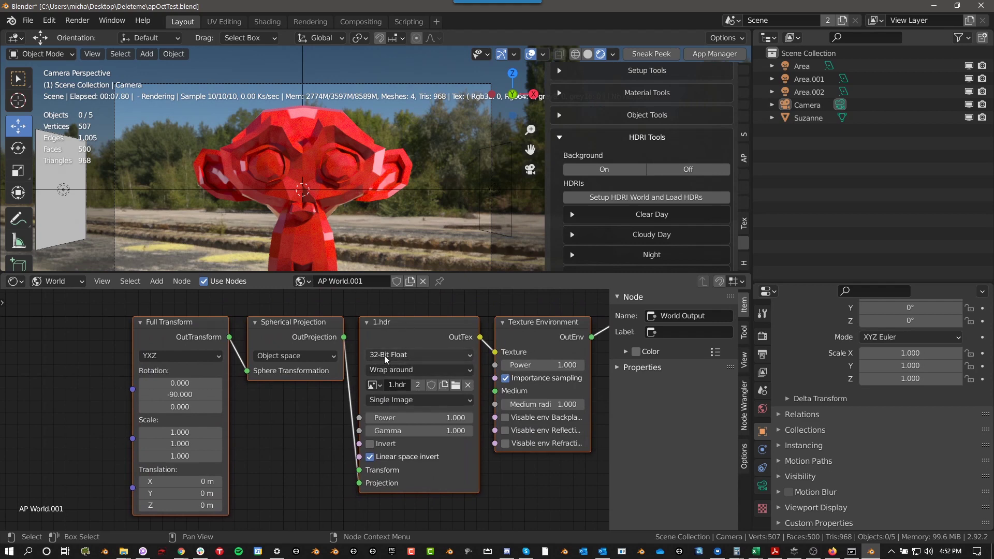
scroll(486, 481, down, 4)
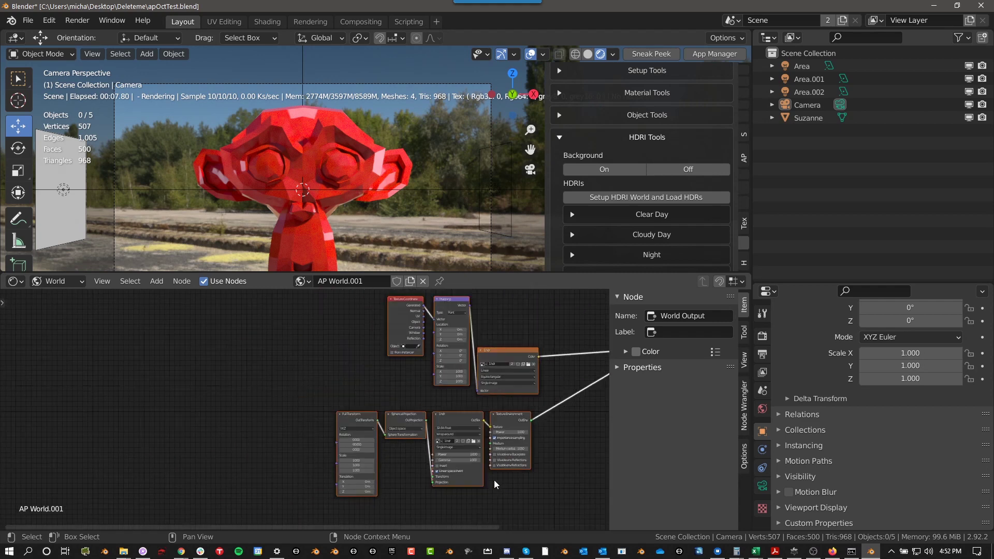
middle_drag(508, 477, 408, 502)
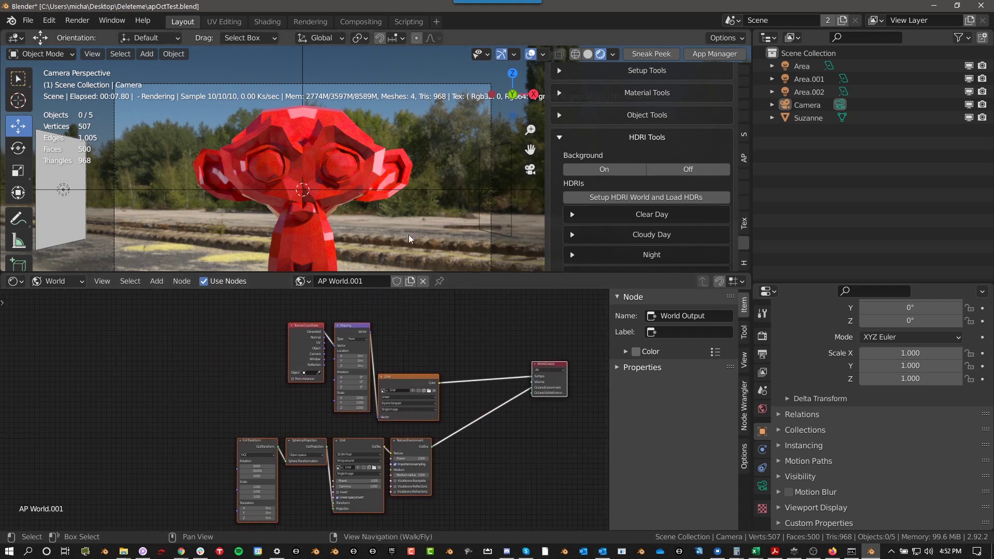
- Switch the viewport to Eevee shading through the shading pie
key(shift+z)
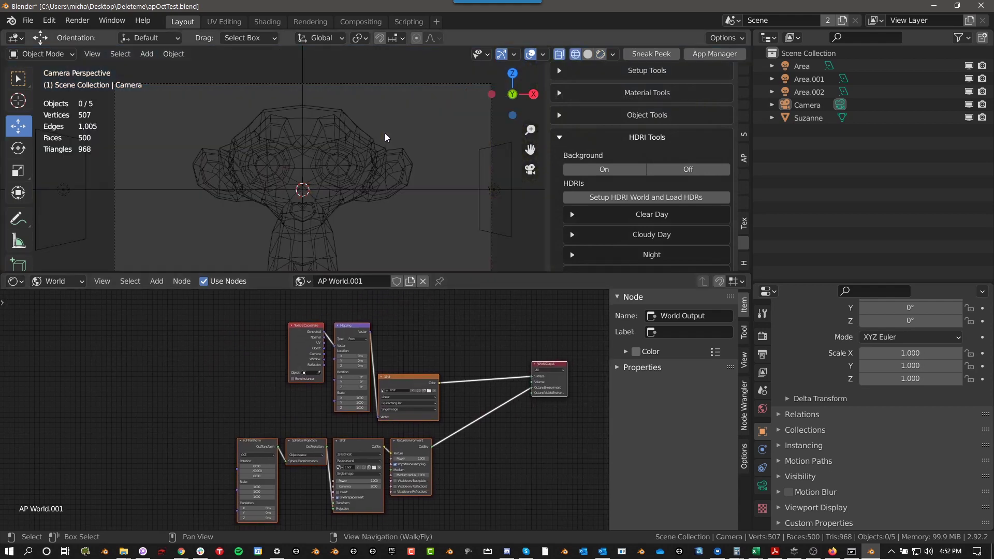
key(shift+q)
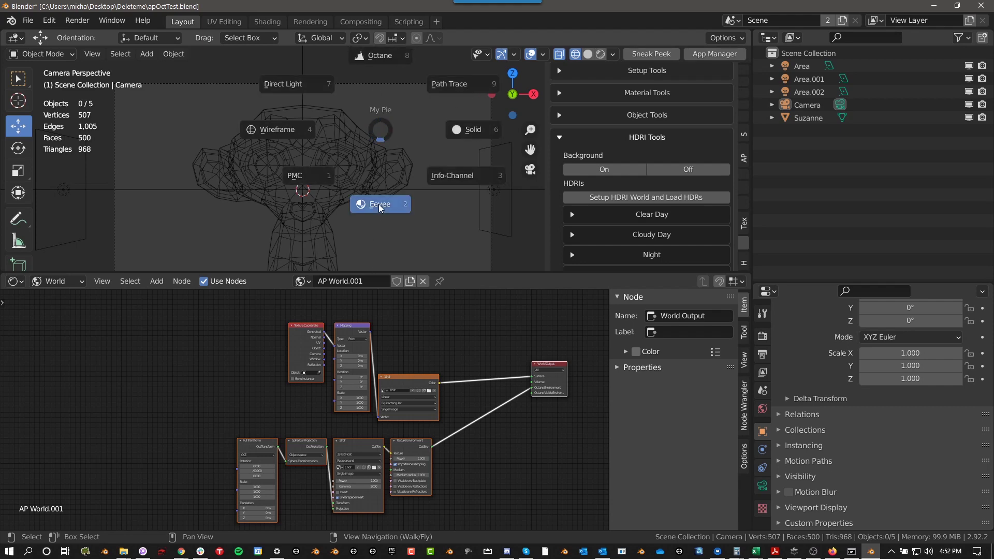
click(350, 215)
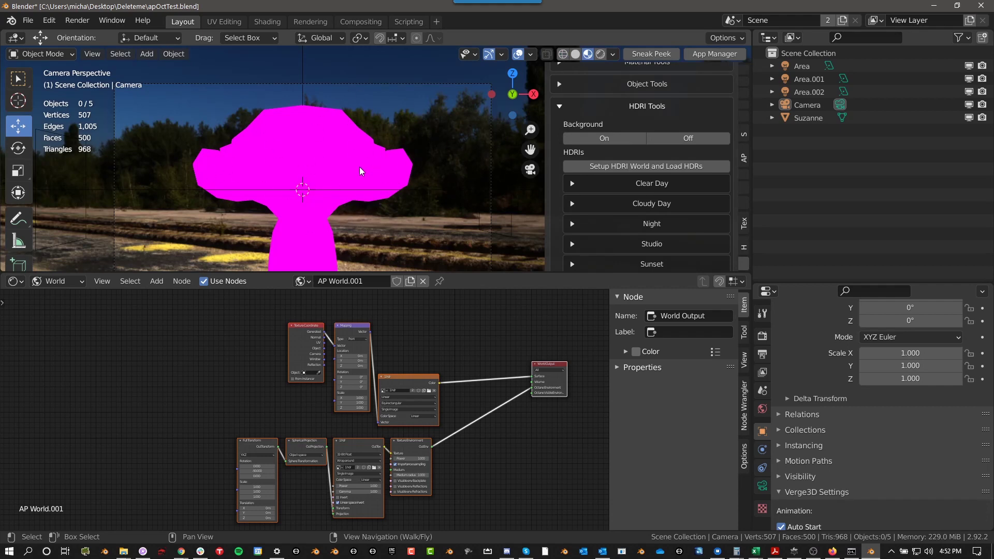
- Select Suzanne, show its AP Material nodes, and make the Principled BSDF base color red for the Eevee view
click(331, 182)
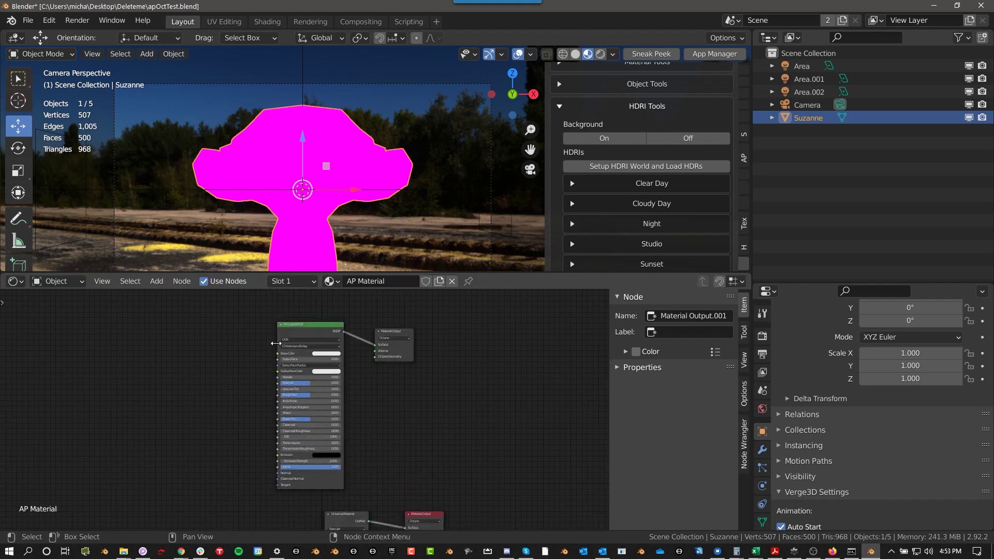
scroll(507, 457, down, 6)
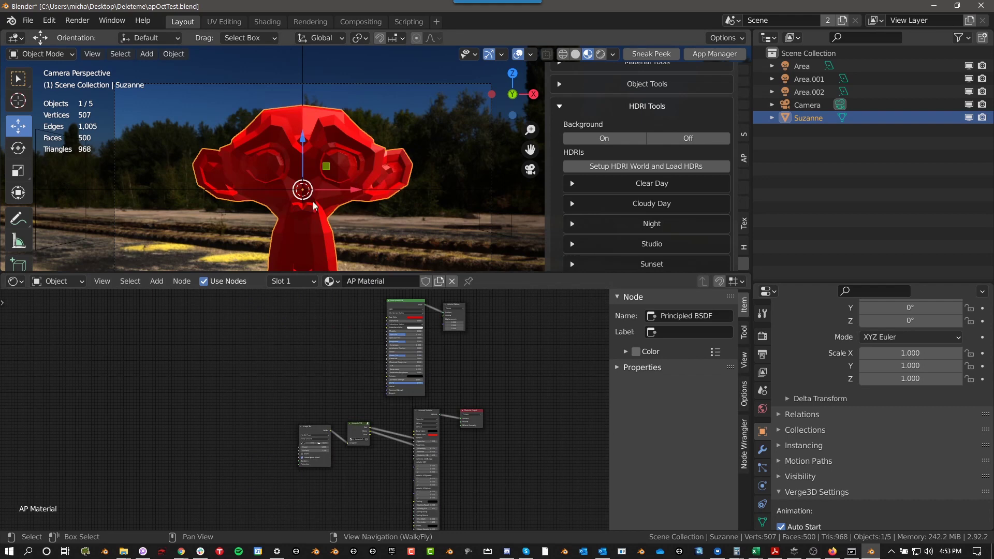
scroll(295, 222, down, 1)
shift+middle_drag(295, 222, 313, 197)
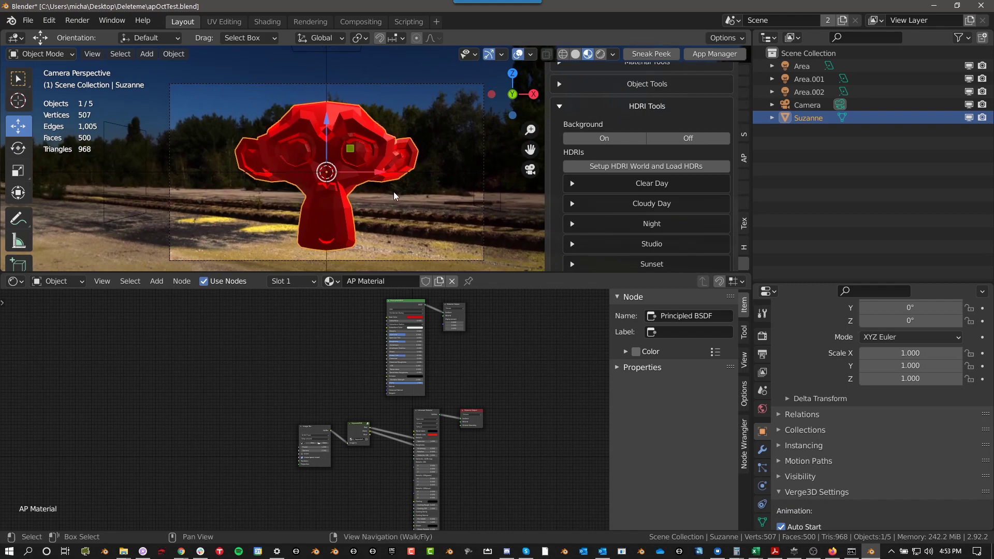
- Switch the viewport back to Octane rendering and show the World nodes again in the node editor
key(z)
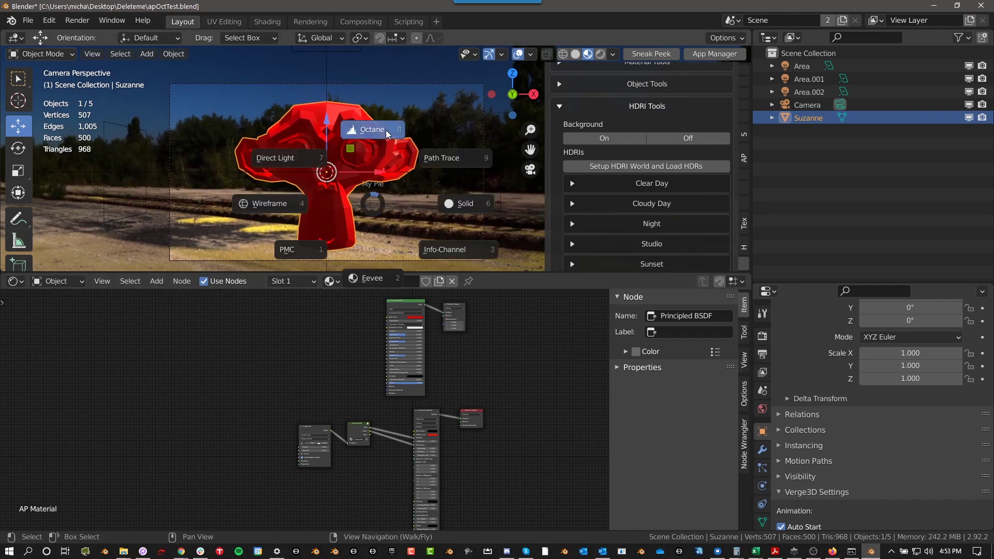
click(386, 129)
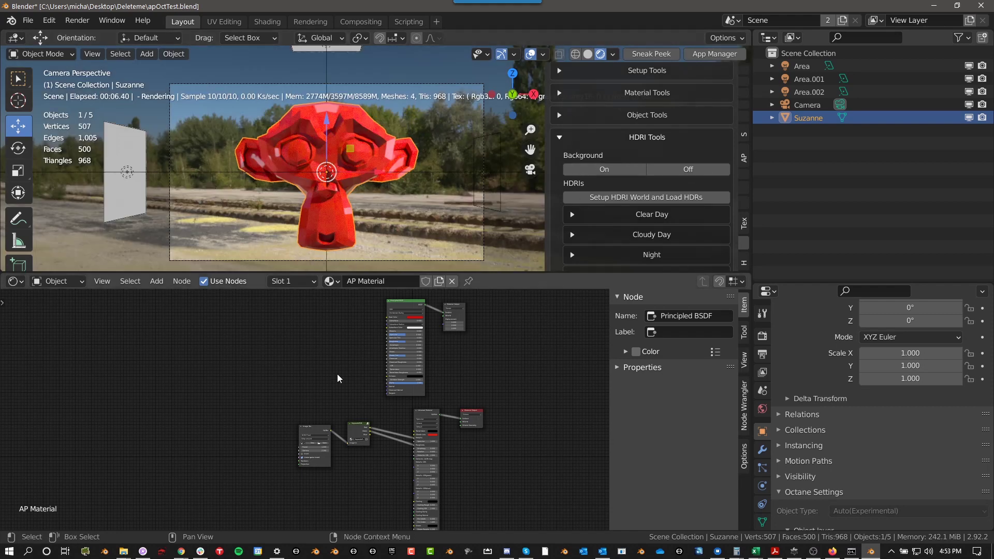
click(76, 285)
click(66, 310)
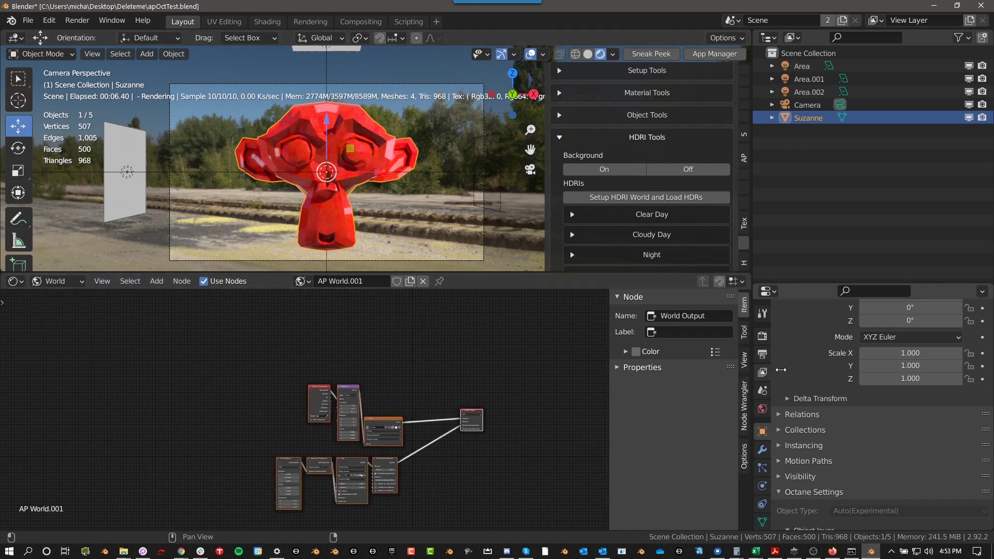
scroll(414, 485, up, 5)
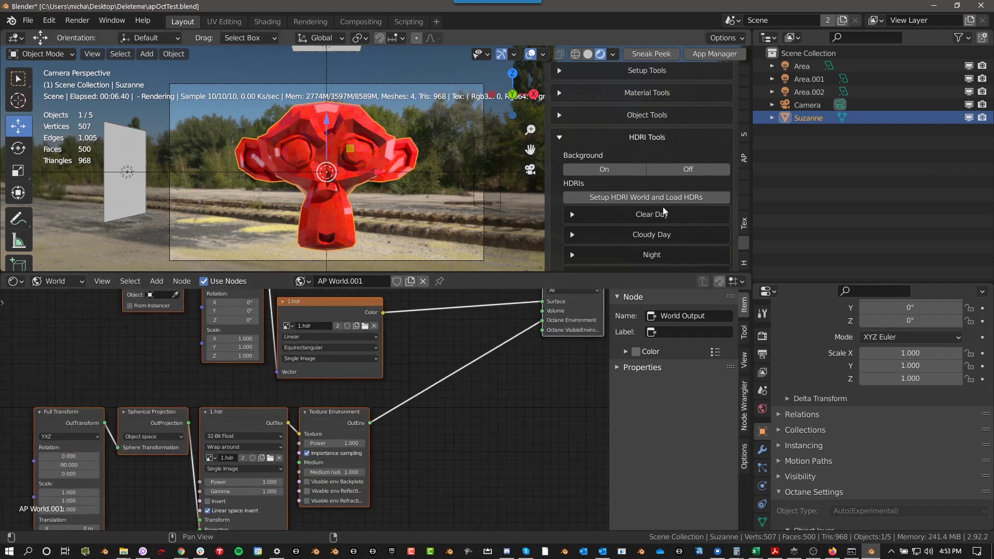
- Expand the Clear Day and Cloudy Day HDRIs, and load Cloudy Day HDRI 9 into the world
scroll(663, 206, down, 3)
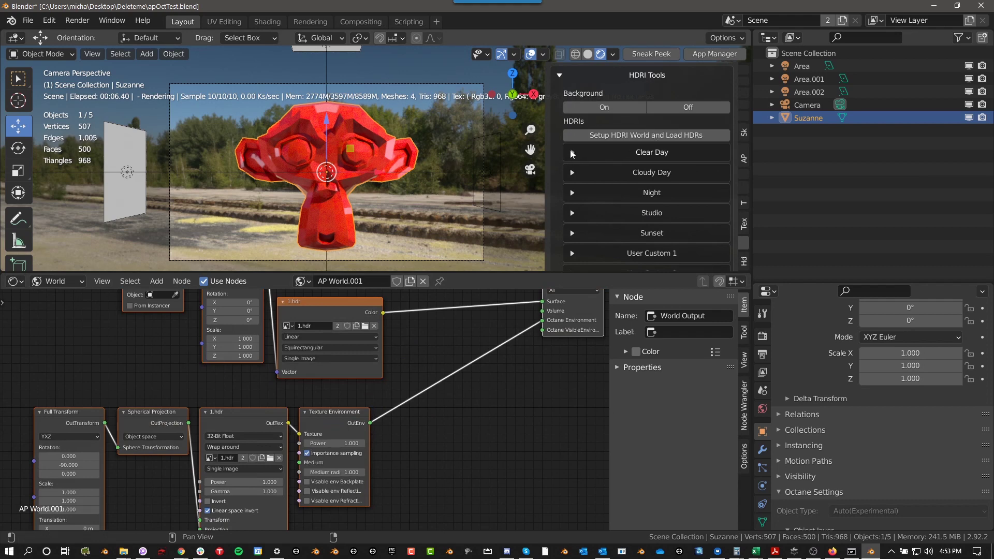
click(647, 152)
click(633, 201)
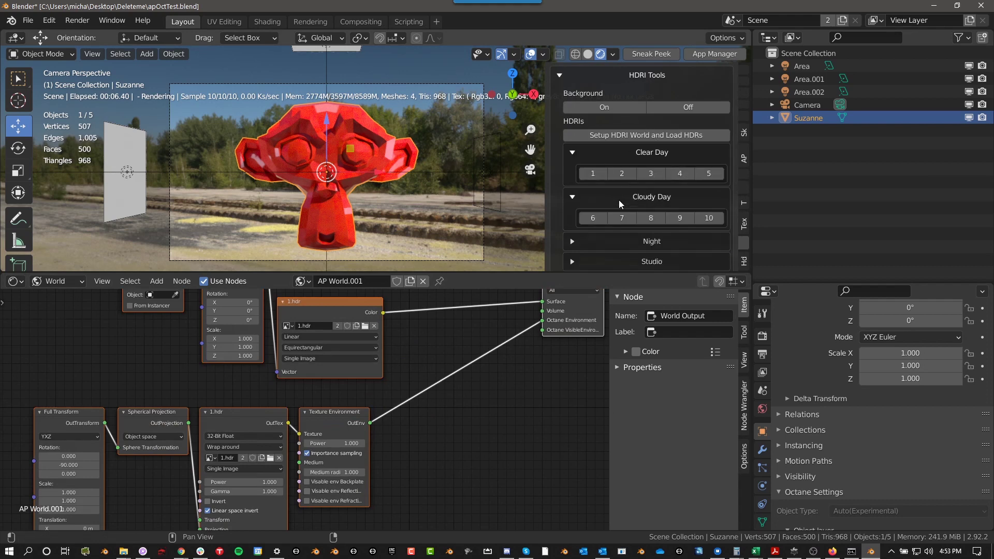
click(679, 217)
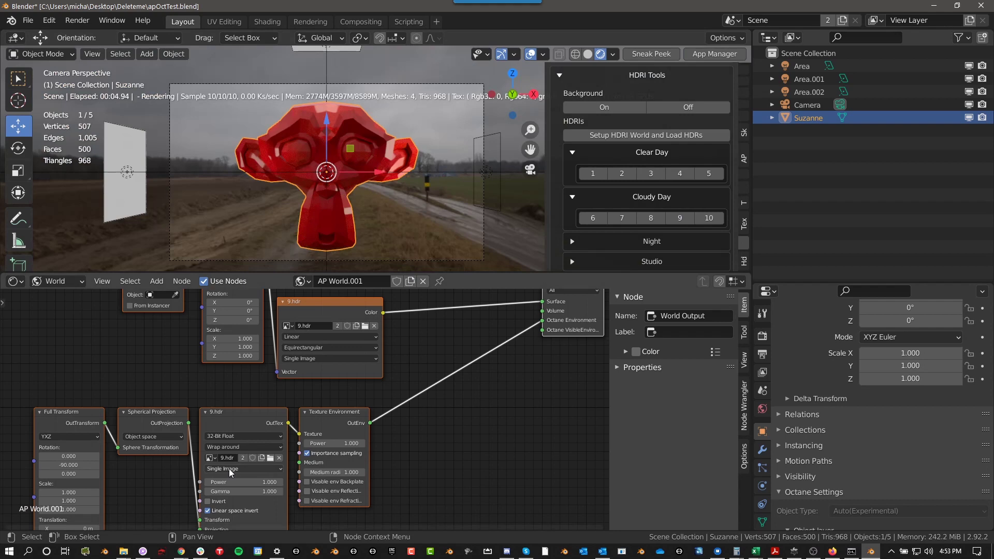
scroll(396, 198, down, 2)
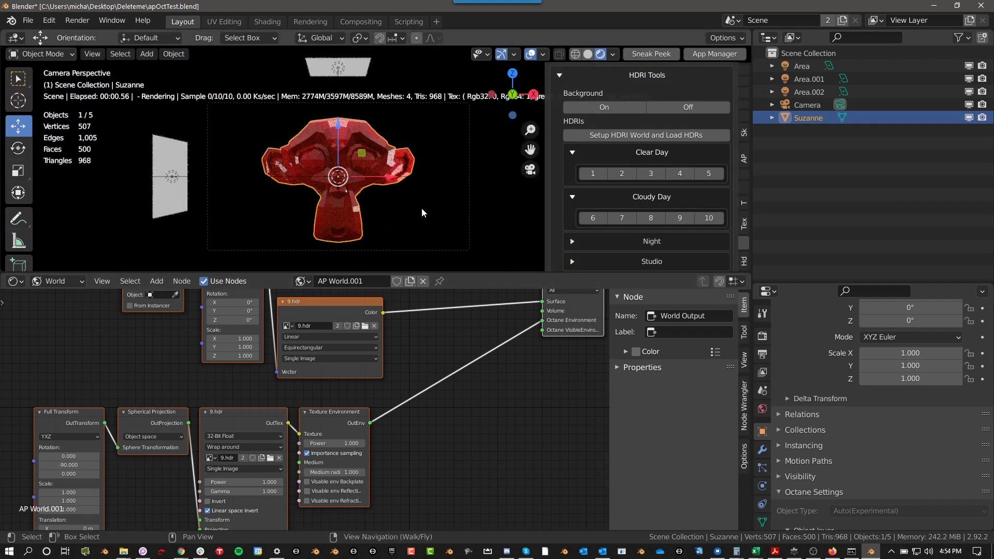
mouse_move(417, 207)
shift+middle_down()
mouse_move(361, 205)
mouse_move(406, 215)
shift+middle_up()
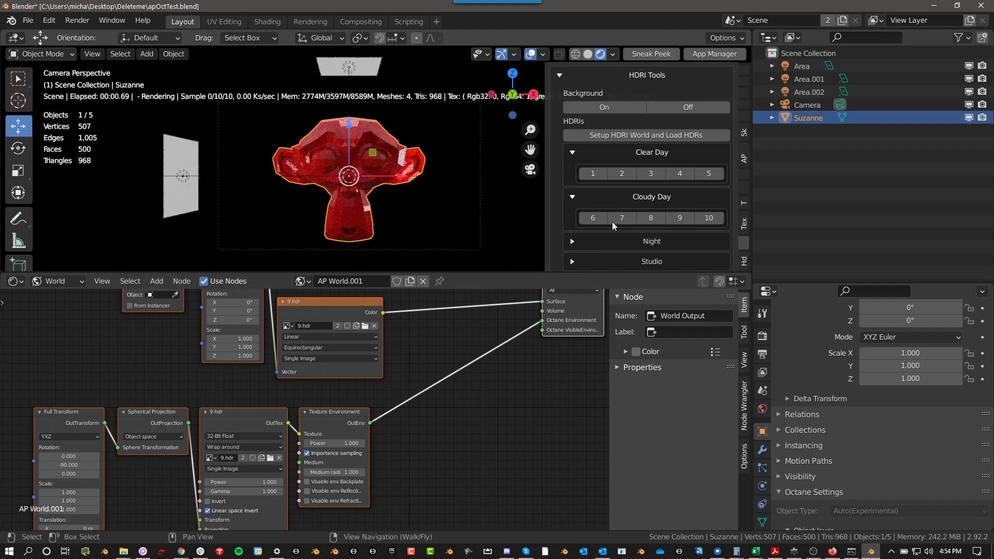
- Expand the Sunset HDRIs and load HDRI 22 into the world
click(611, 221)
scroll(625, 180, down, 4)
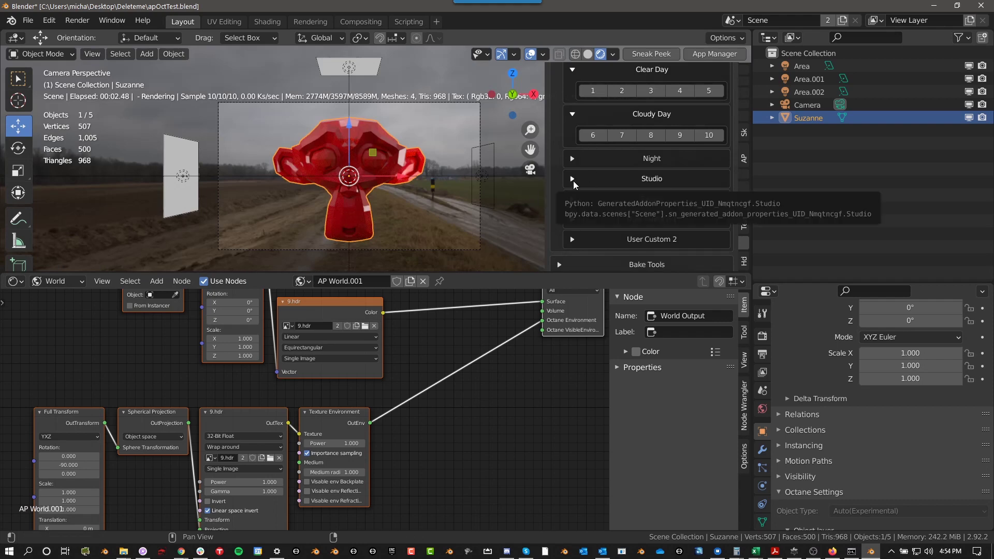
click(574, 198)
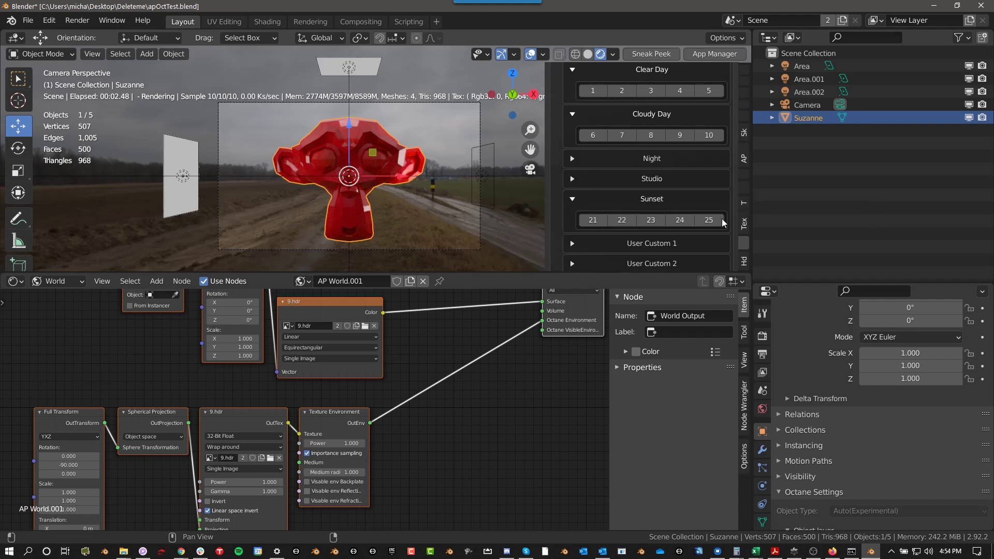
click(625, 221)
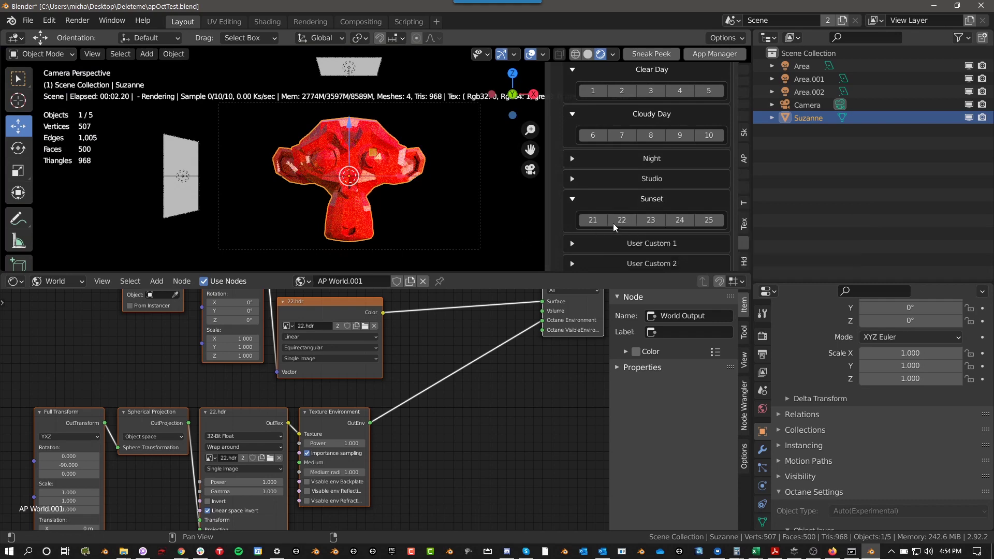
- Expand the User Custom 1 category to show its HDRI slots, keeping Bake Tools collapsed
scroll(671, 217, down, 2)
click(561, 247)
scroll(562, 248, down, 4)
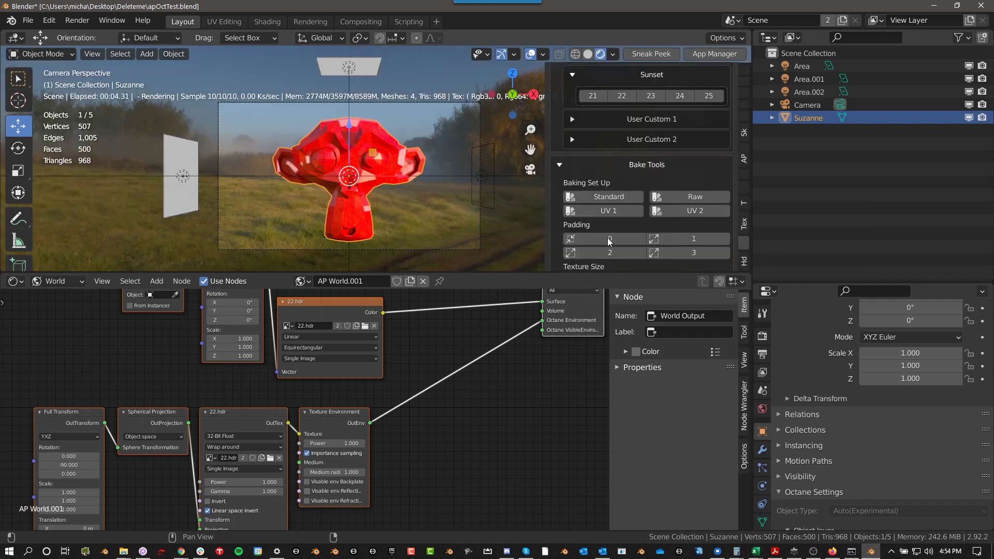
click(574, 166)
click(572, 190)
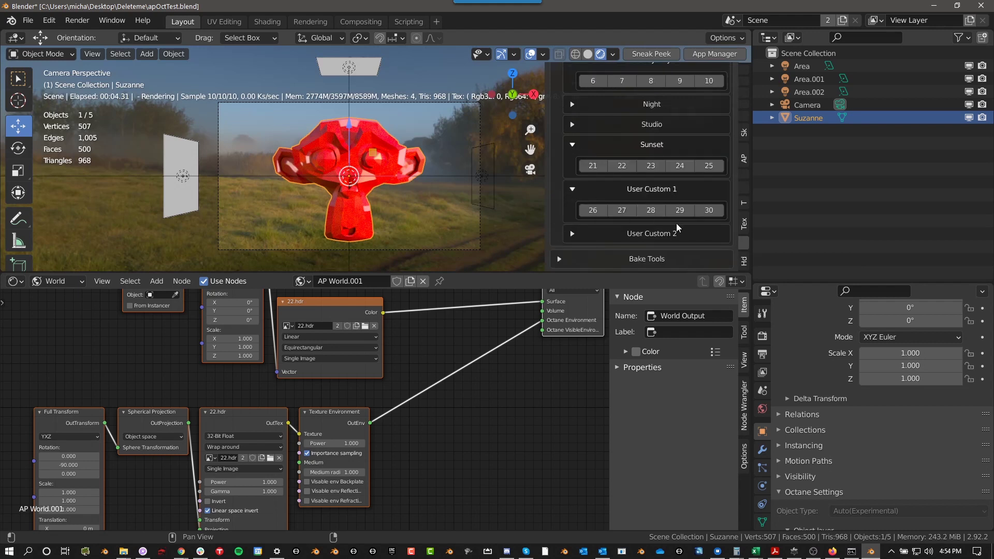
- Switch to the hdri folder in File Explorer and open its User1 subfolder
key(alt+Tab)
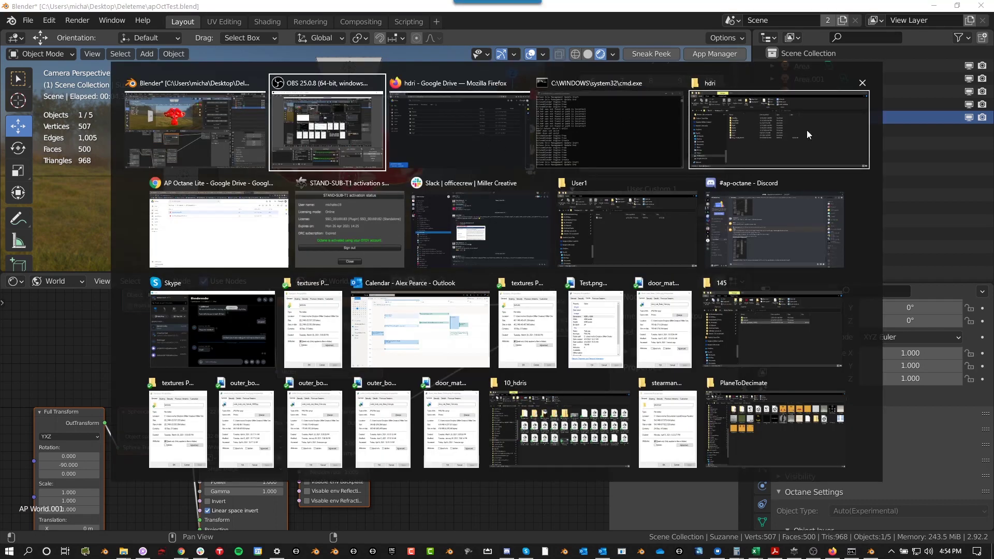
click(806, 129)
double_click(288, 222)
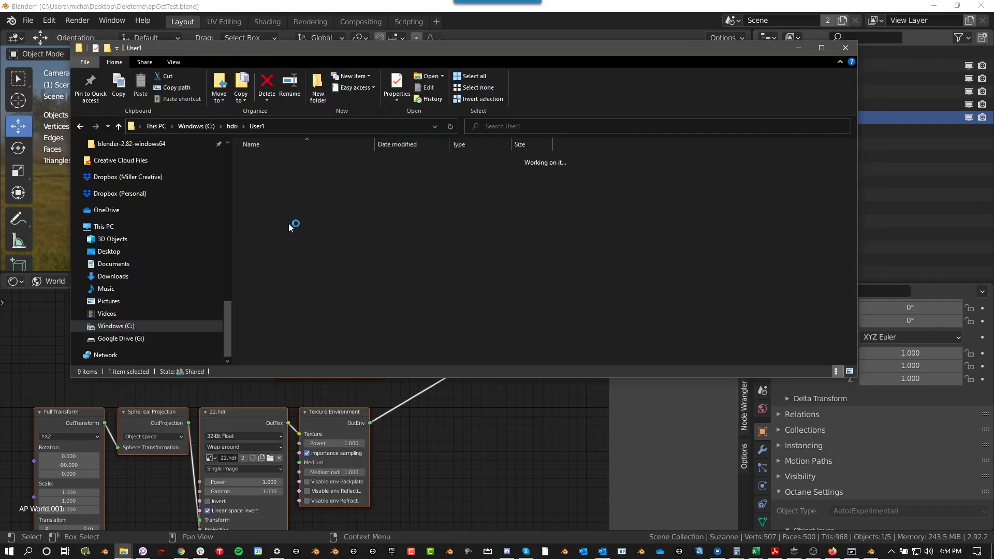
- Inspect 26.hdr in the User1 folder, view the contents of the neighbouring User2 folder, and return to Blender
click(266, 179)
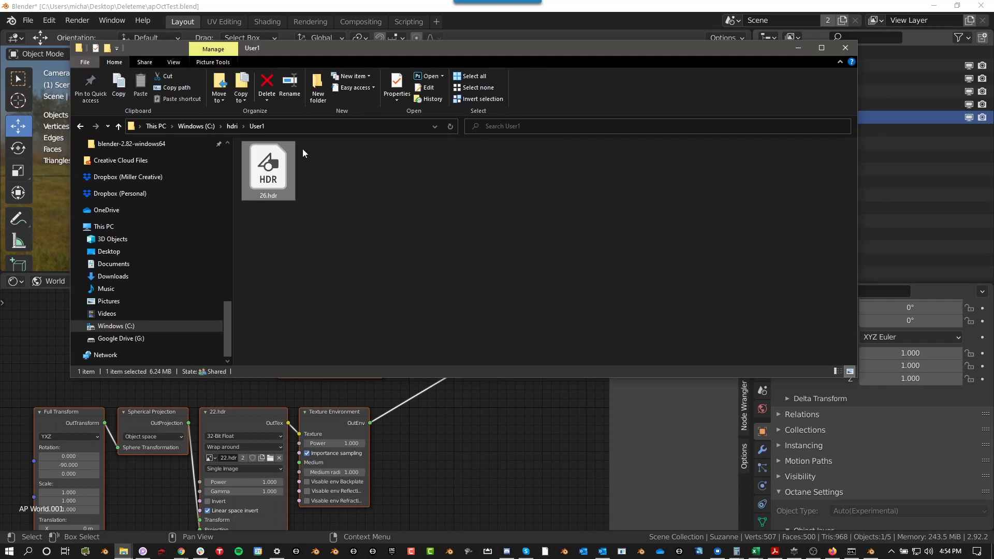
key(alt+Up)
click(273, 234)
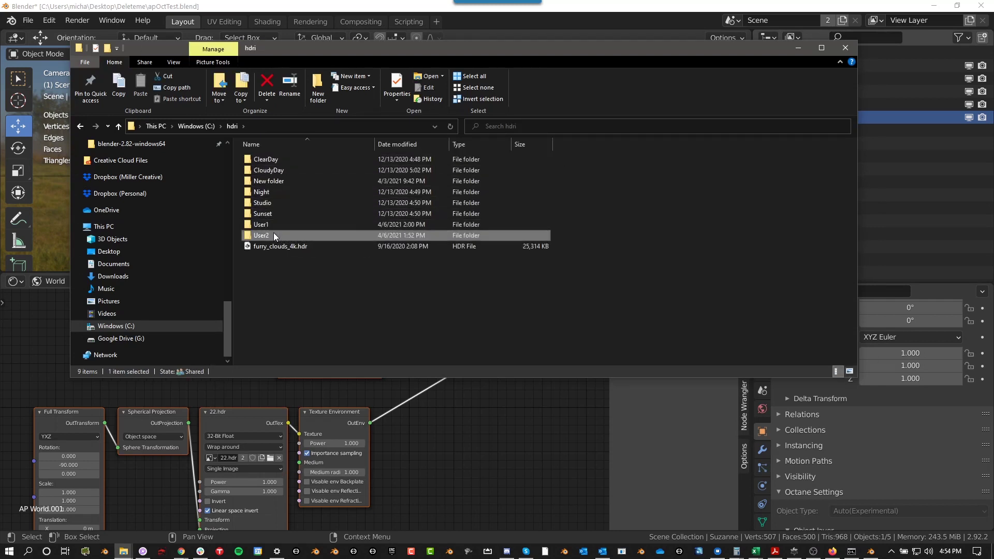
double_click(273, 235)
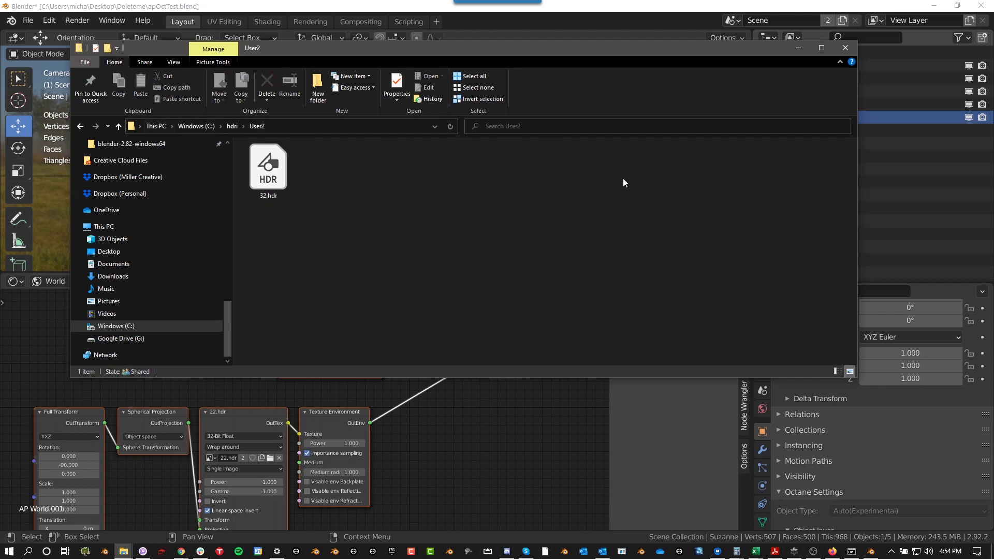
key(alt+Tab)
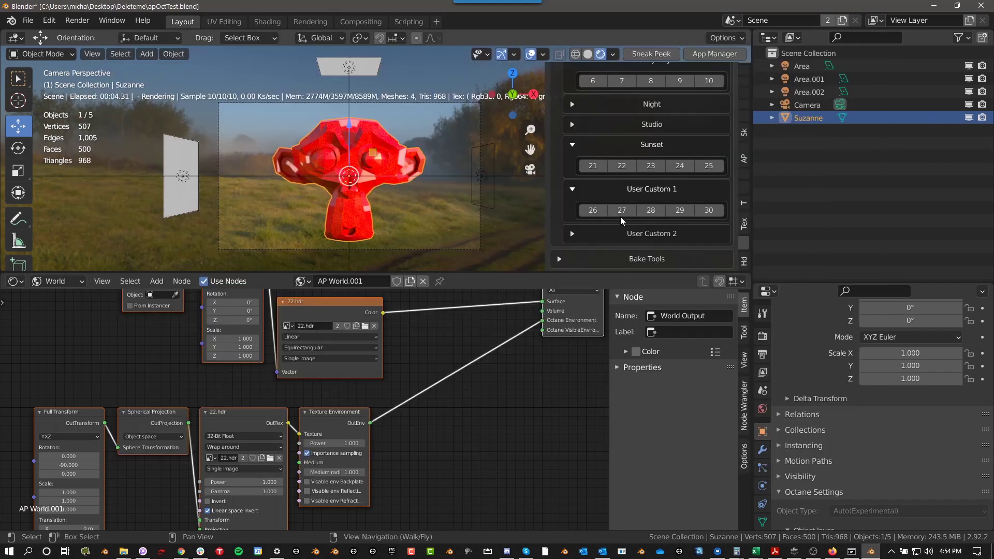
- Expand the Studio HDRI category and load HDRI 18 into the world
scroll(670, 219, down, 1)
scroll(650, 207, up, 5)
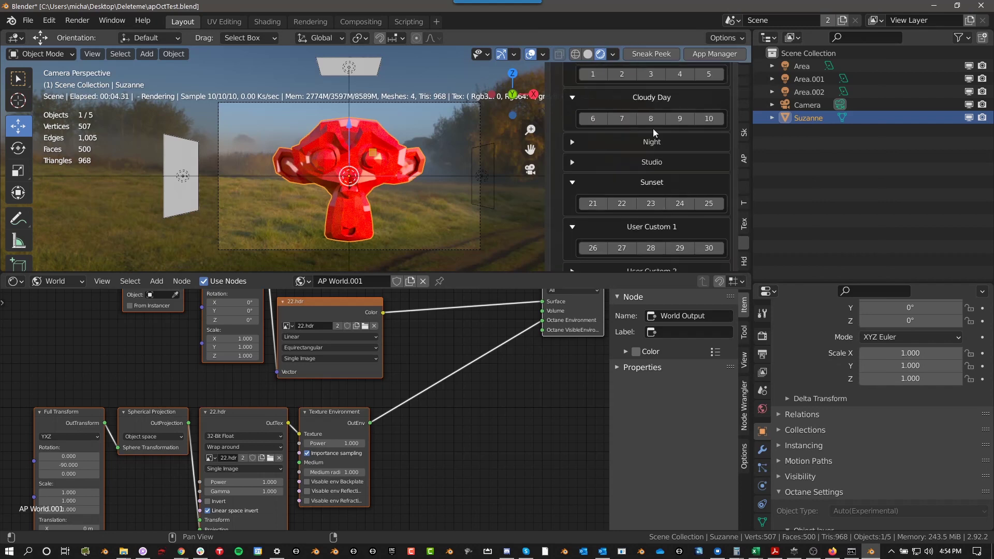
scroll(647, 114, up, 1)
scroll(694, 148, down, 5)
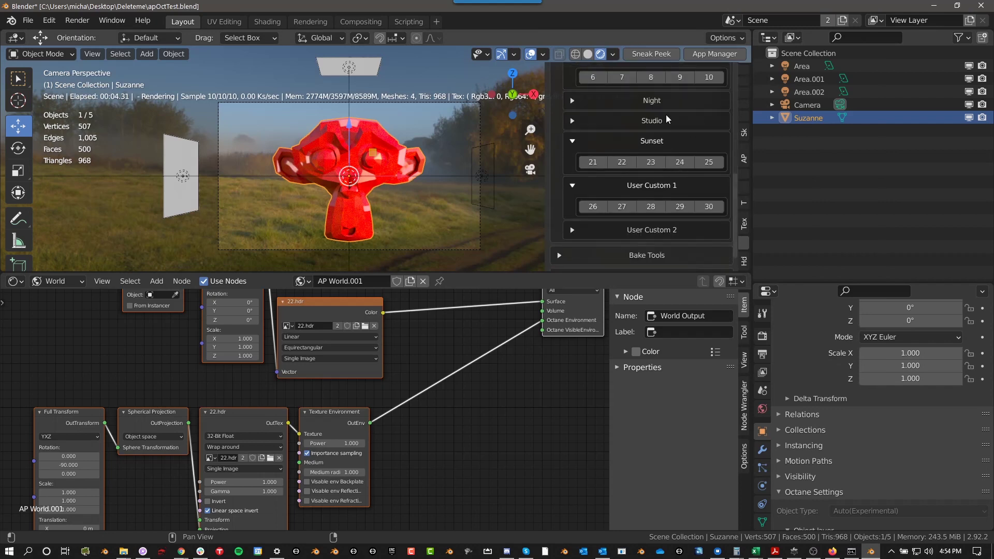
scroll(666, 114, up, 3)
scroll(631, 106, up, 3)
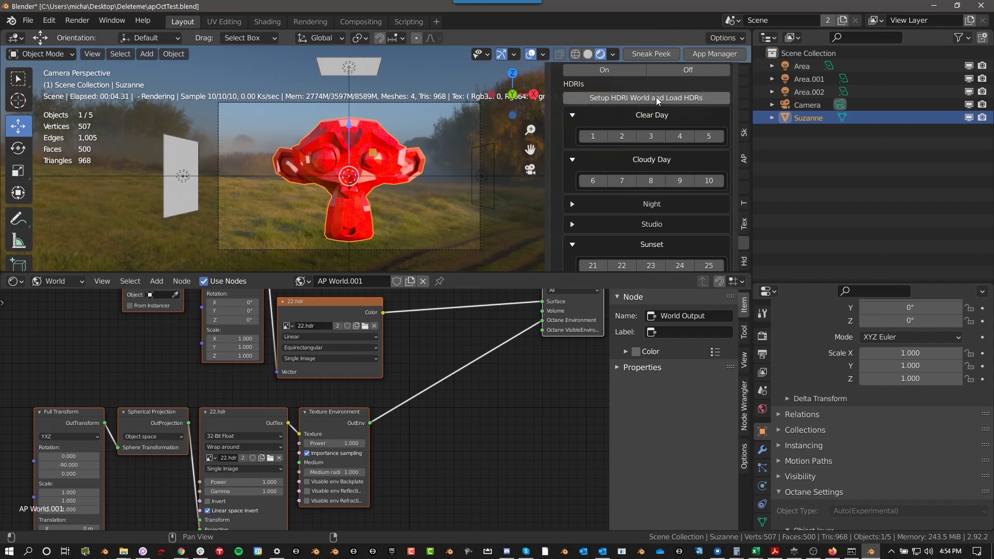
scroll(697, 117, down, 7)
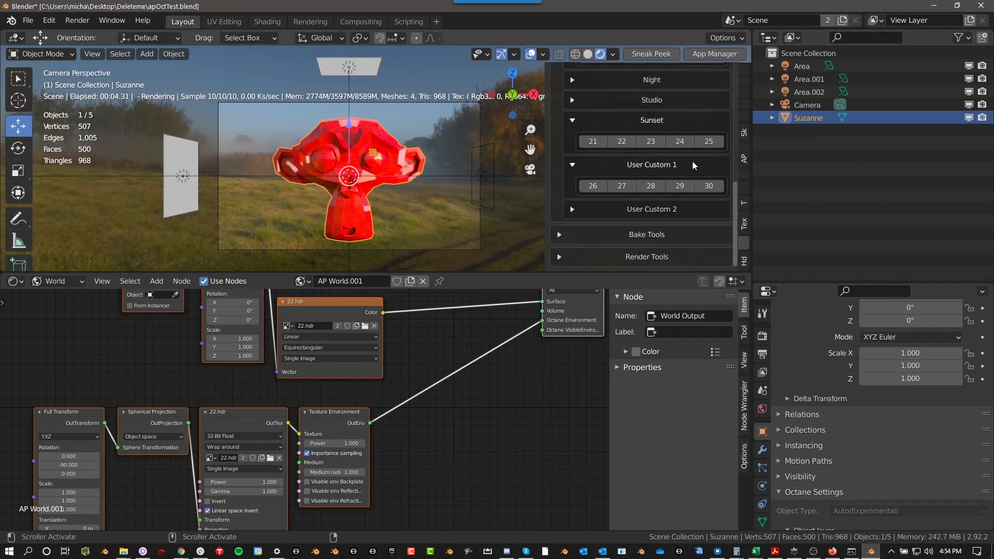
scroll(679, 148, up, 2)
click(573, 121)
click(650, 141)
click(652, 254)
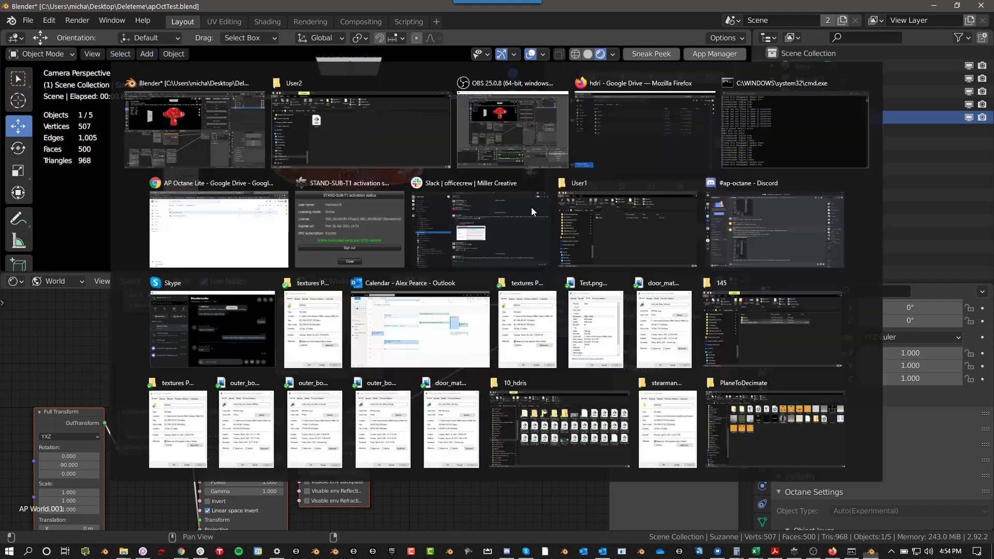
- Switch to File Explorer, locate 18.hdr in the hdri folder's Studio subfolder, and return to Blender
key(alt+Up)
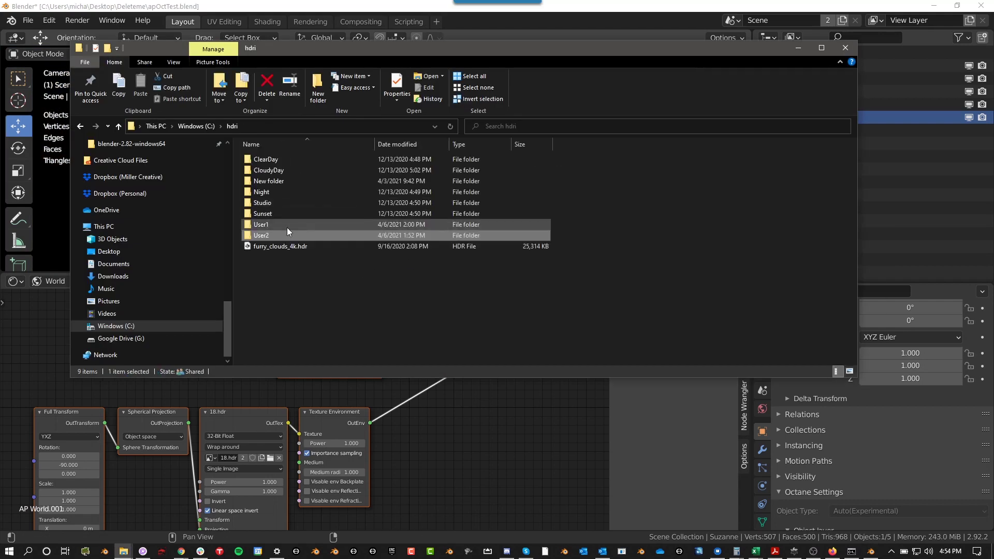
double_click(254, 203)
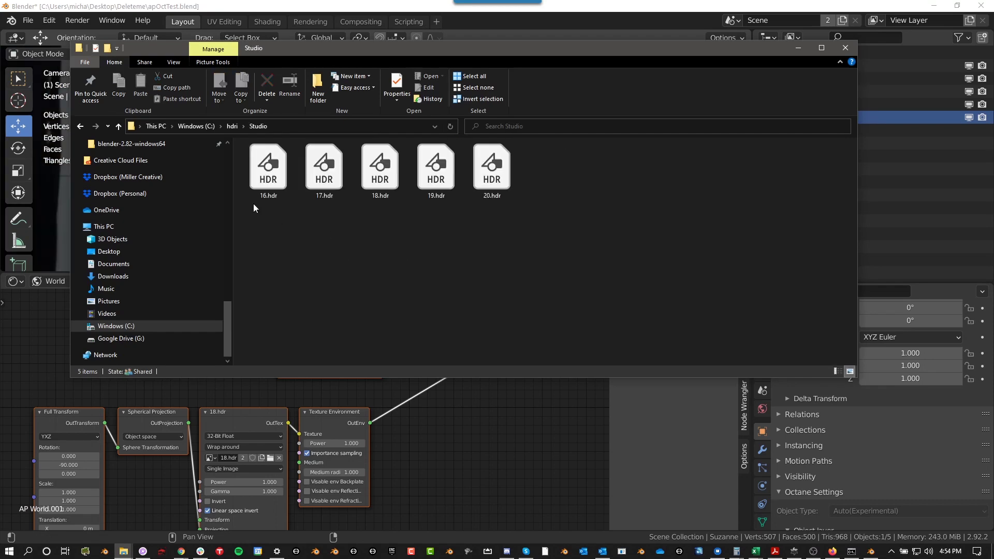
click(393, 178)
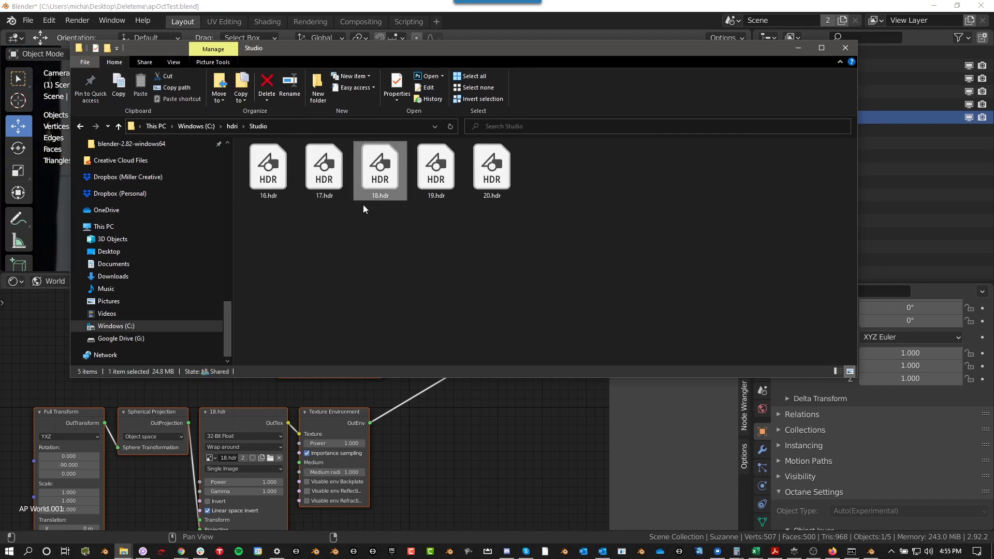
key(alt+F4)
- Expand the Bake Tools with the HDRI Tools collapsed, and set the bake texture size to 1k
click(564, 212)
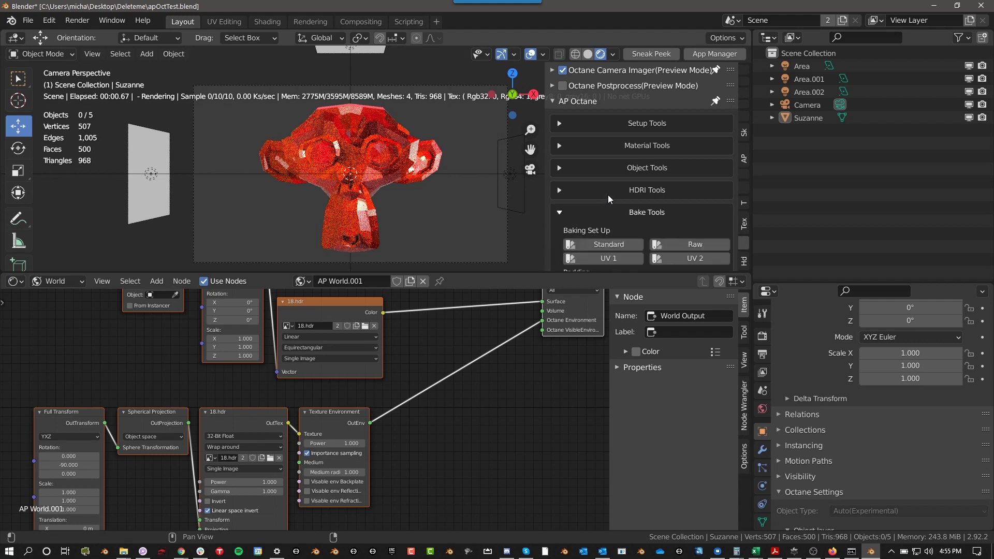
scroll(608, 194, down, 2)
scroll(698, 186, down, 2)
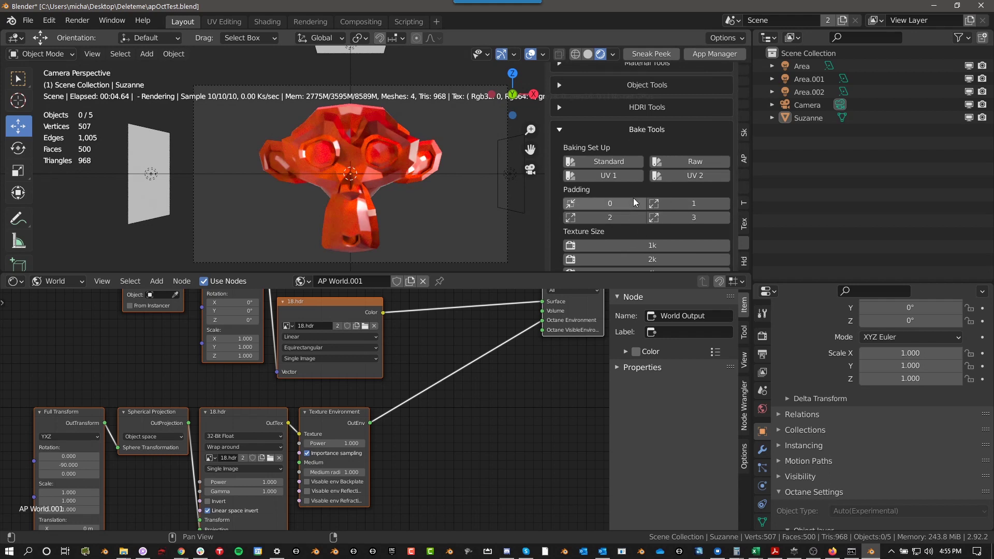
scroll(627, 214, down, 1)
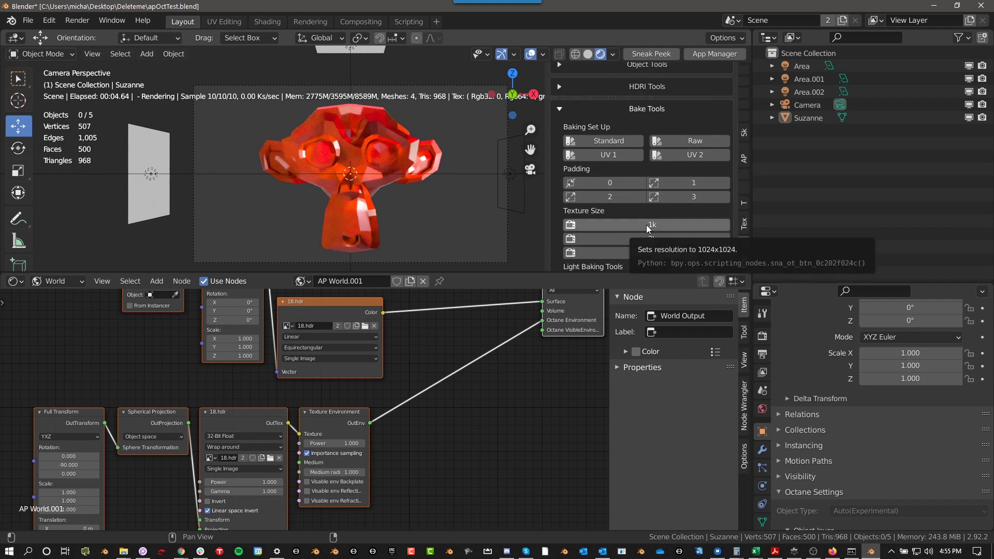
click(647, 226)
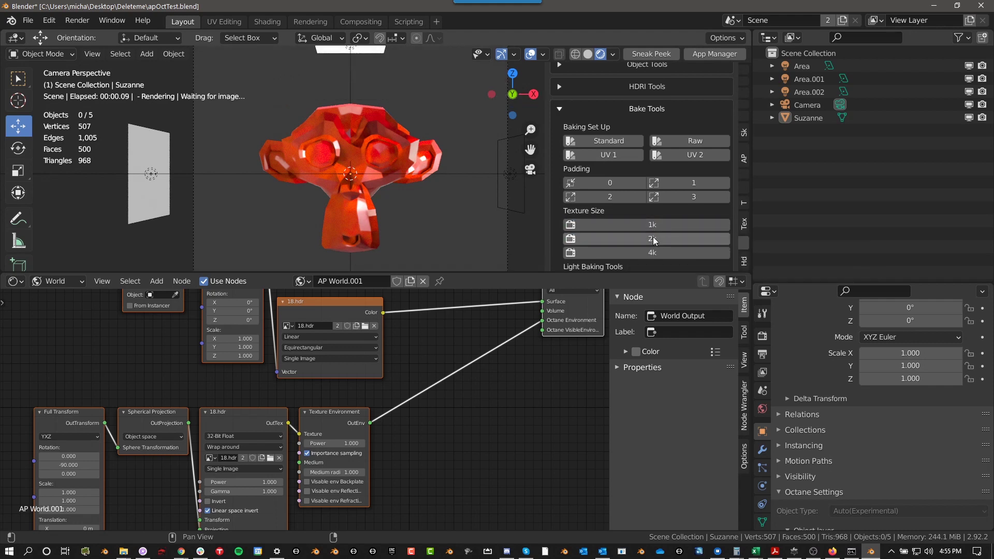
- Try selecting Suzanne, a side area light and all scene objects together, and clear the selection again
scroll(579, 242, down, 3)
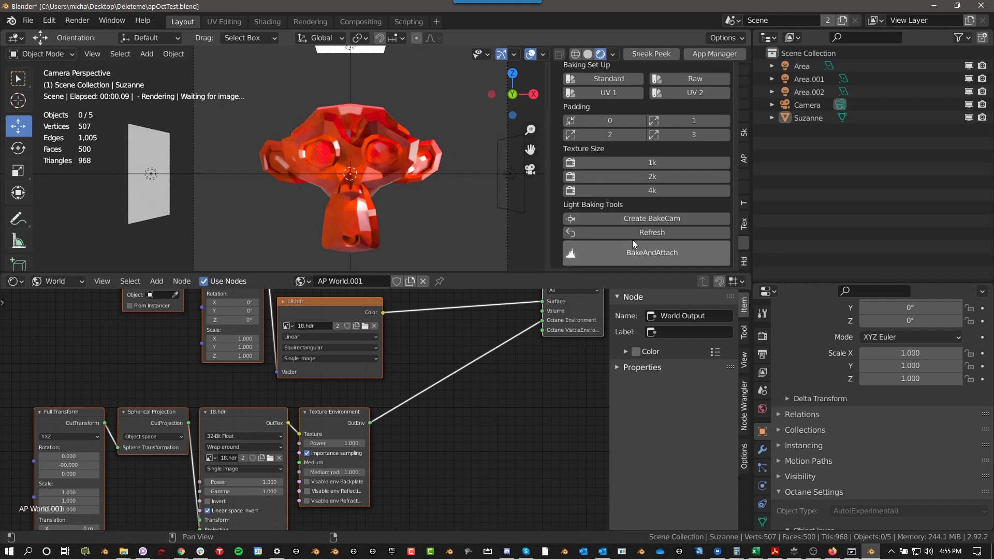
scroll(644, 238, down, 2)
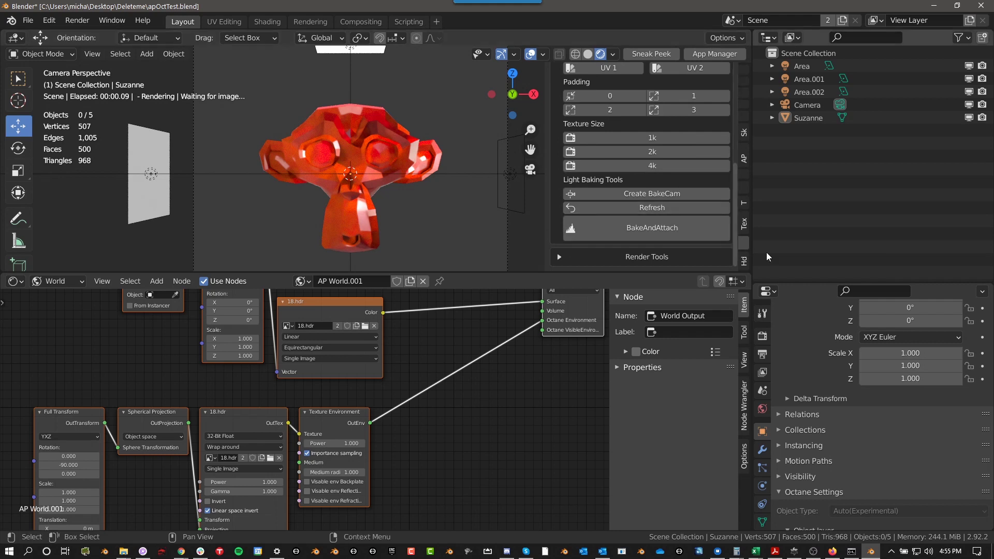
click(810, 121)
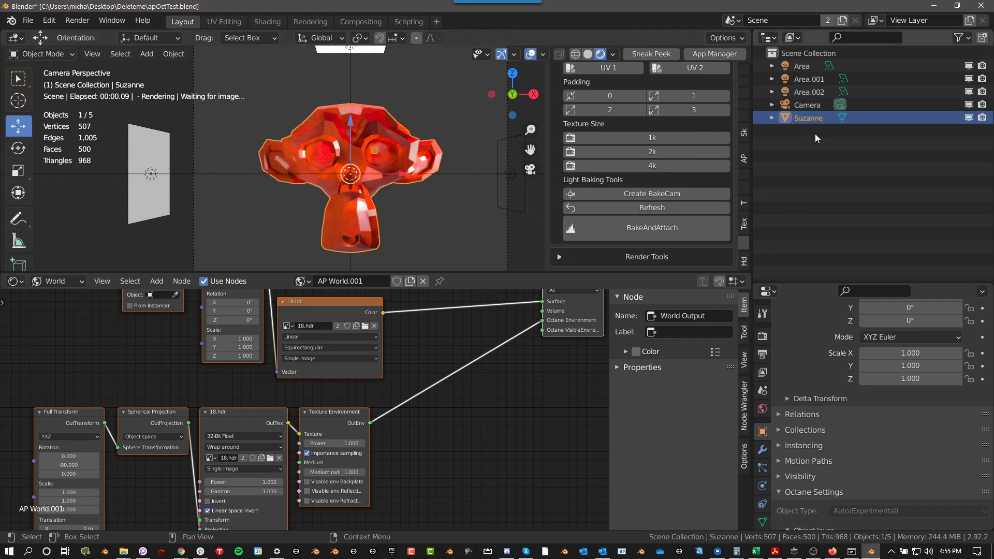
click(169, 147)
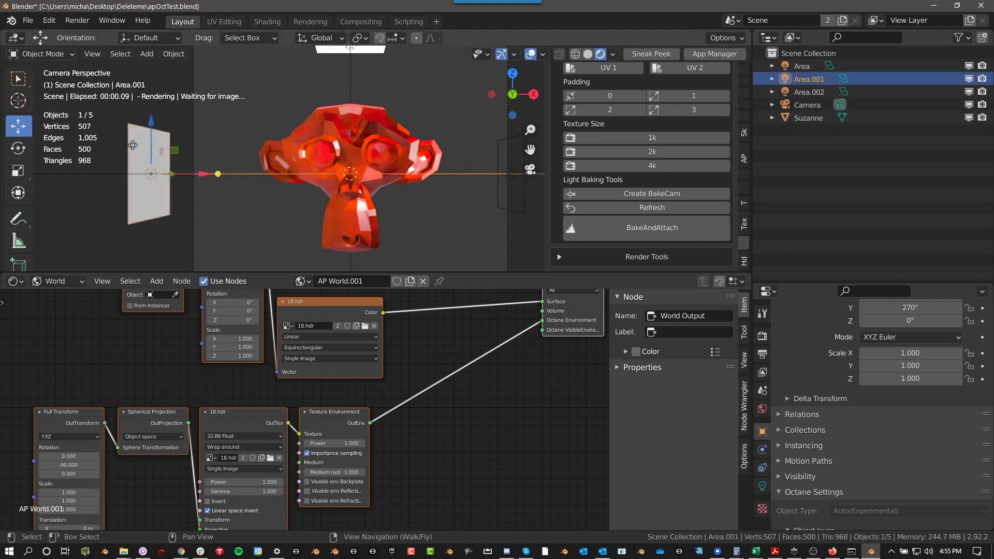
drag(130, 148, 530, 222)
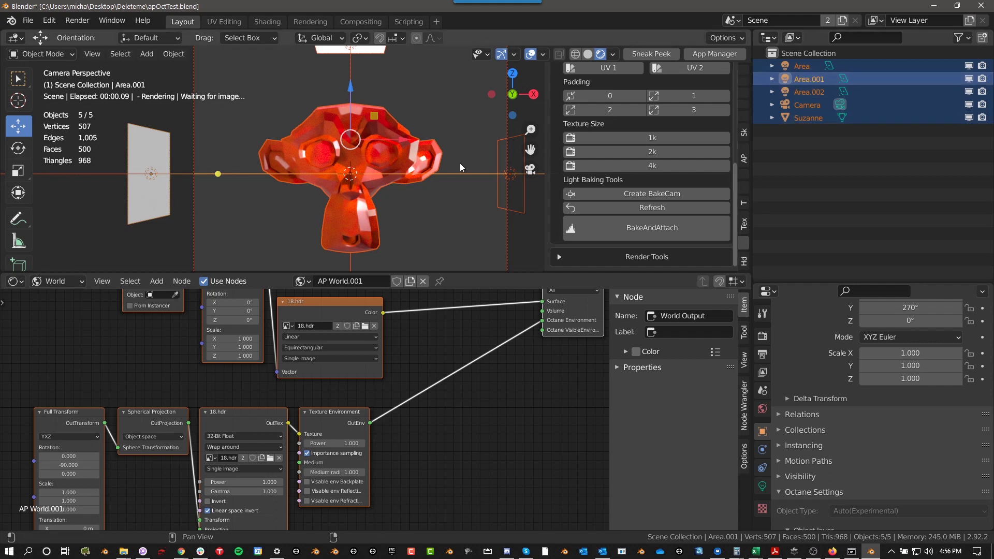
click(457, 126)
- Create a BakeCam for the Suzanne object and refresh the light baking view
click(340, 154)
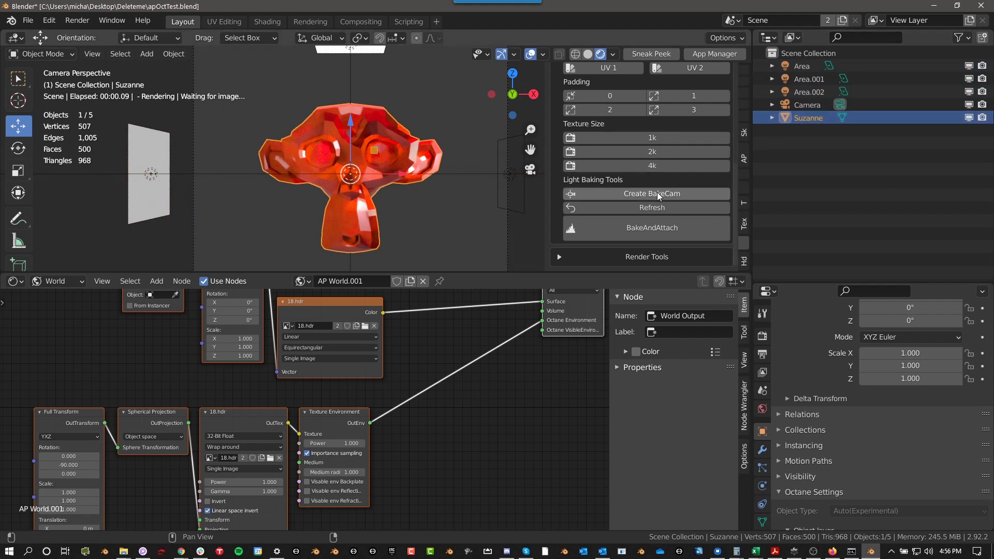
click(622, 194)
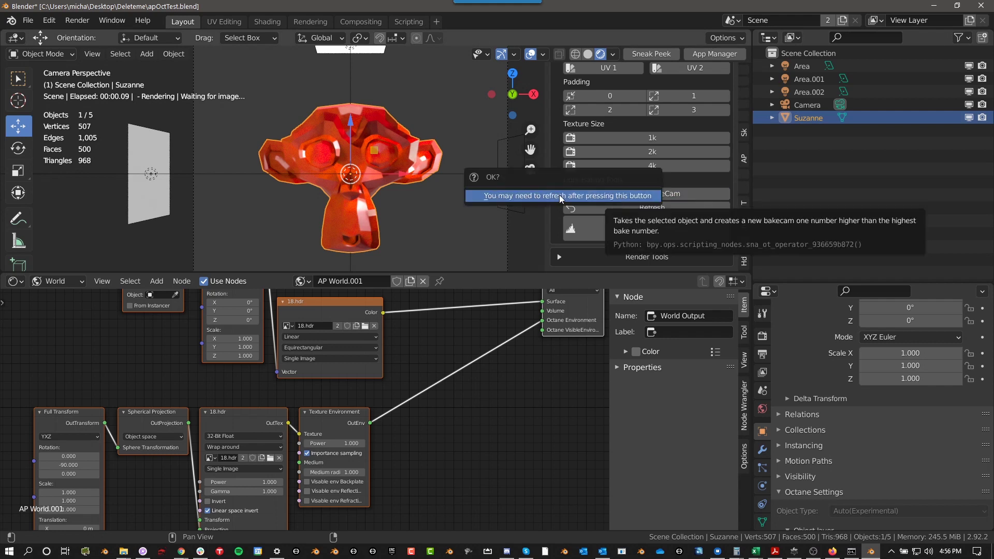
click(588, 197)
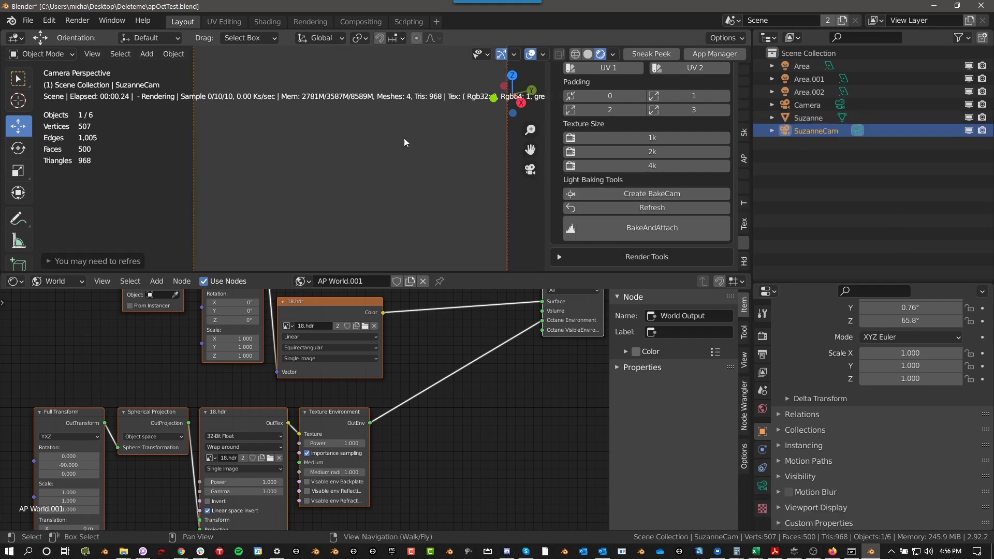
click(672, 208)
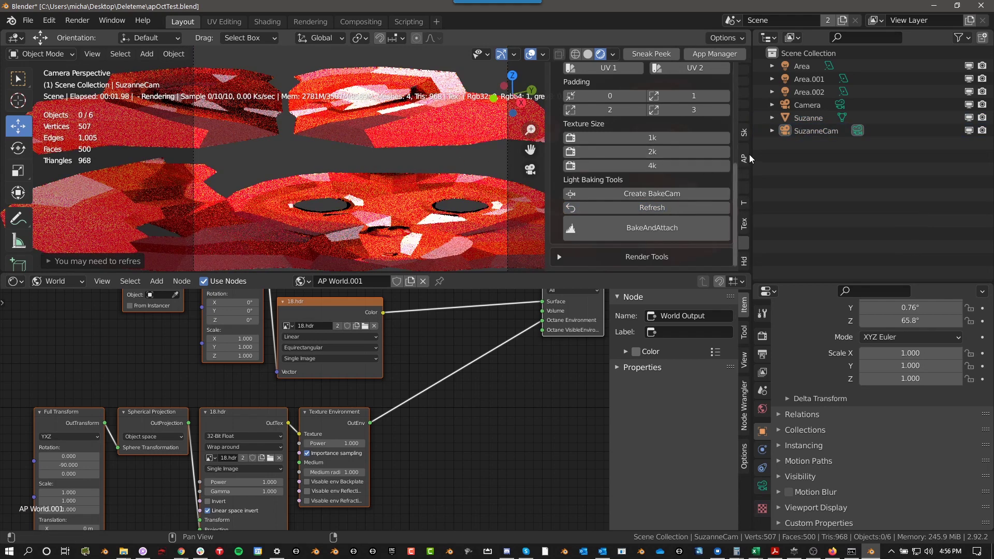
- Widen the Outliner and Properties editors and examine the Baking section of SuzanneCam's camera settings, including its baking group ID
drag(744, 158, 594, 161)
click(806, 118)
click(668, 132)
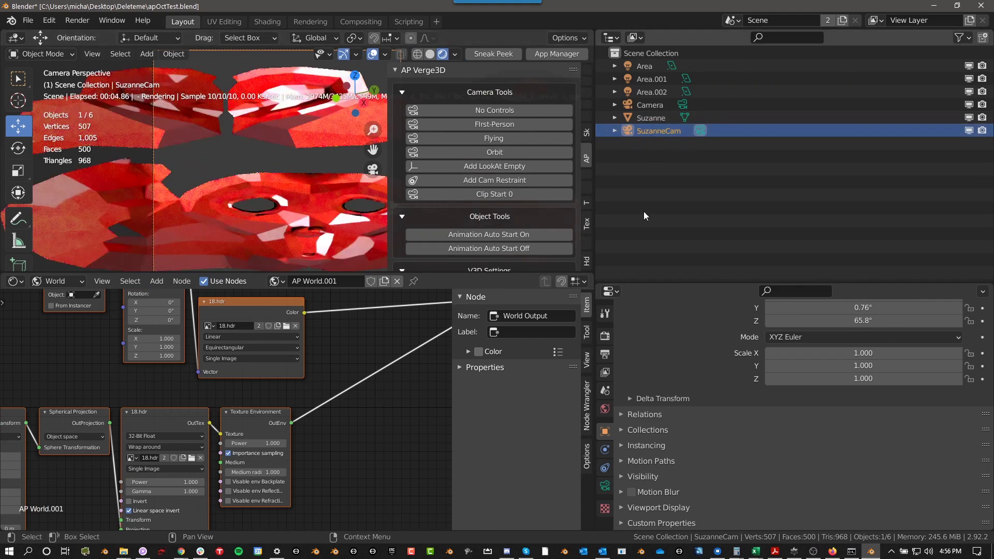
click(606, 470)
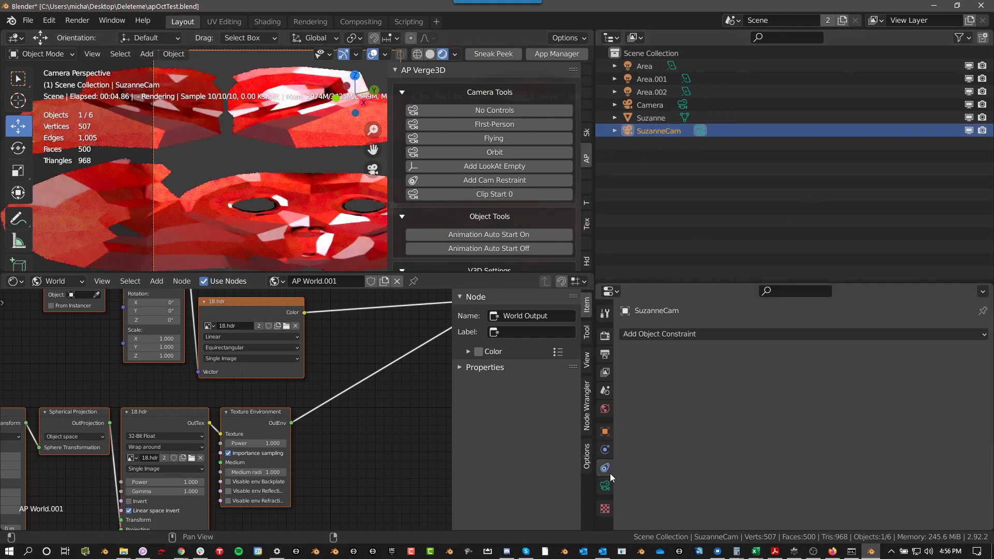
click(605, 486)
scroll(777, 431, down, 10)
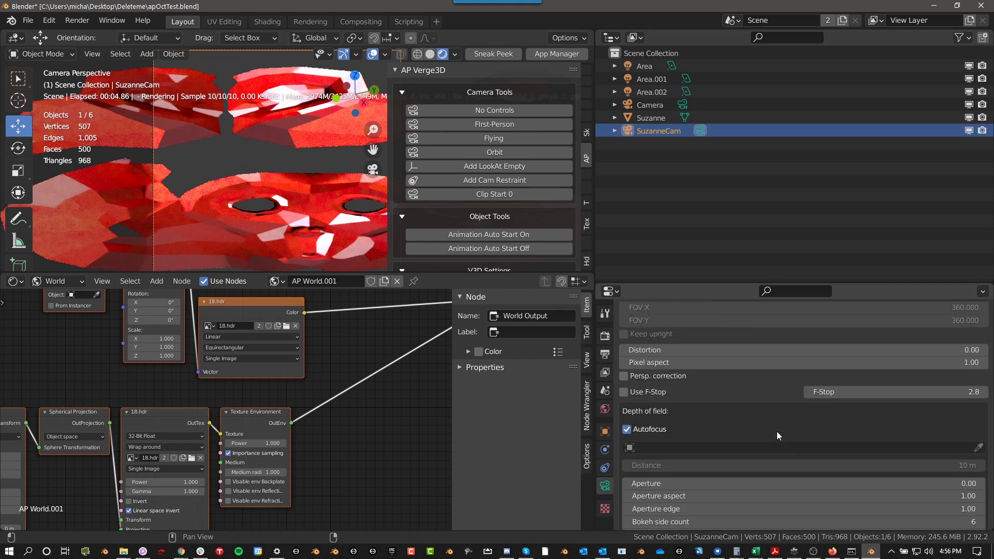
scroll(777, 431, down, 6)
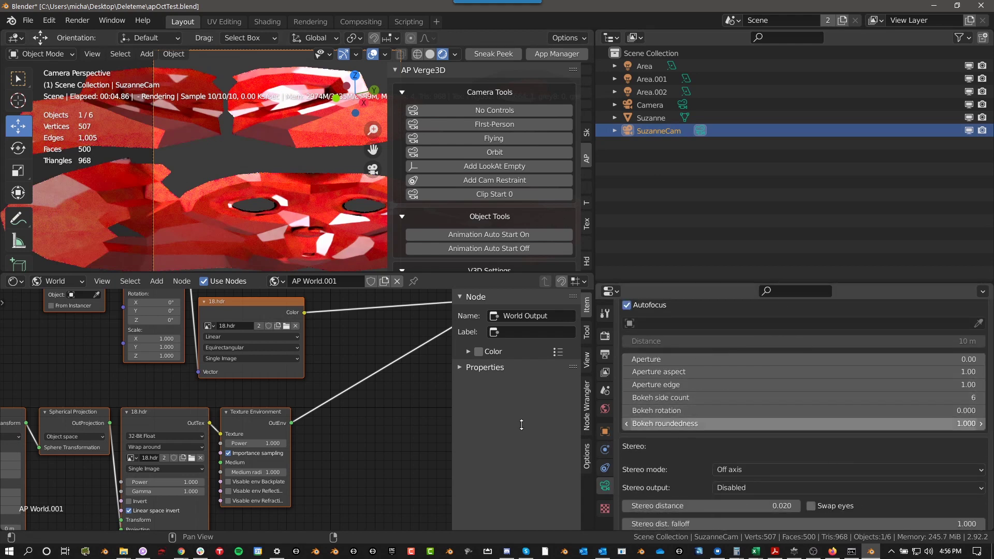
scroll(694, 435, down, 3)
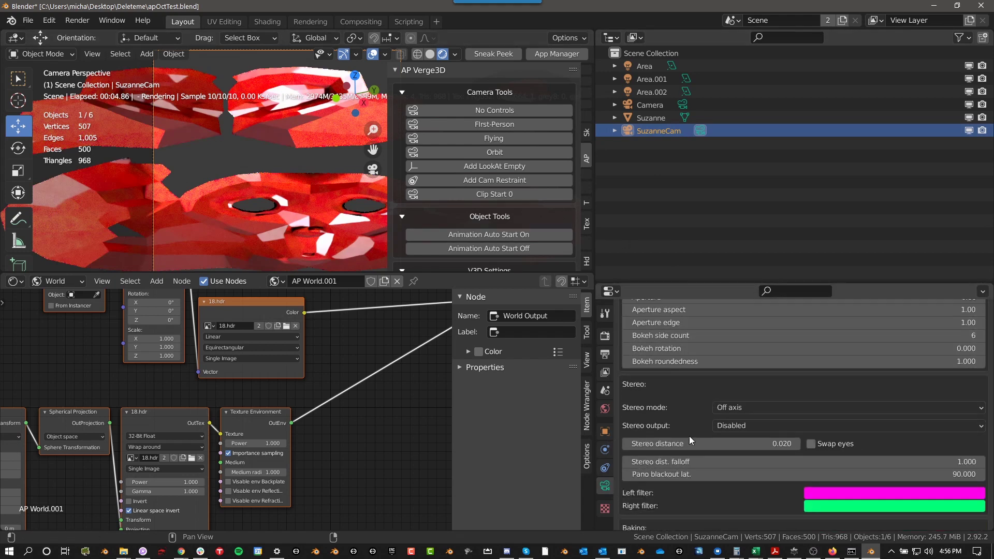
scroll(694, 450, down, 8)
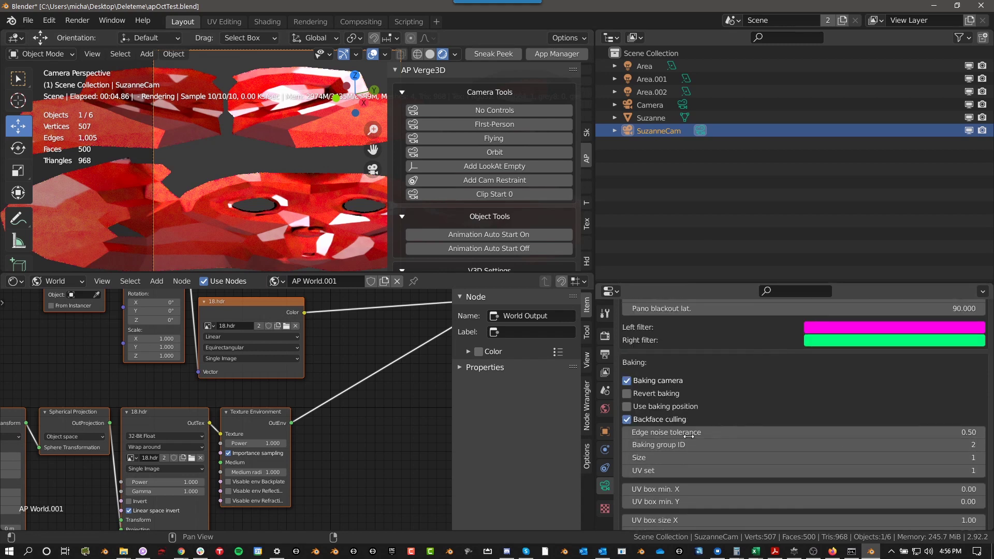
scroll(683, 435, down, 3)
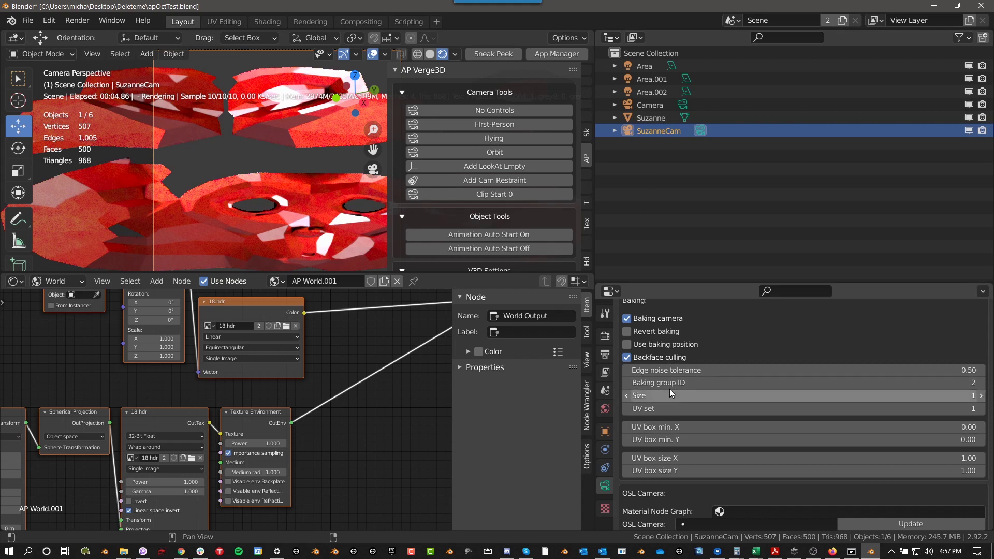
- Check the baking group ID in Suzanne's object baking settings, and reselect SuzanneCam
click(667, 121)
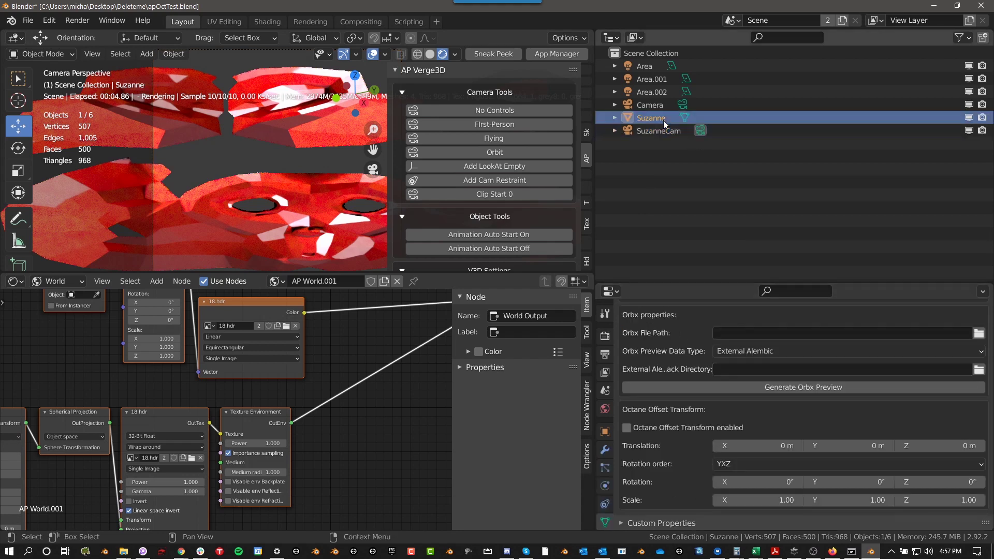
click(604, 432)
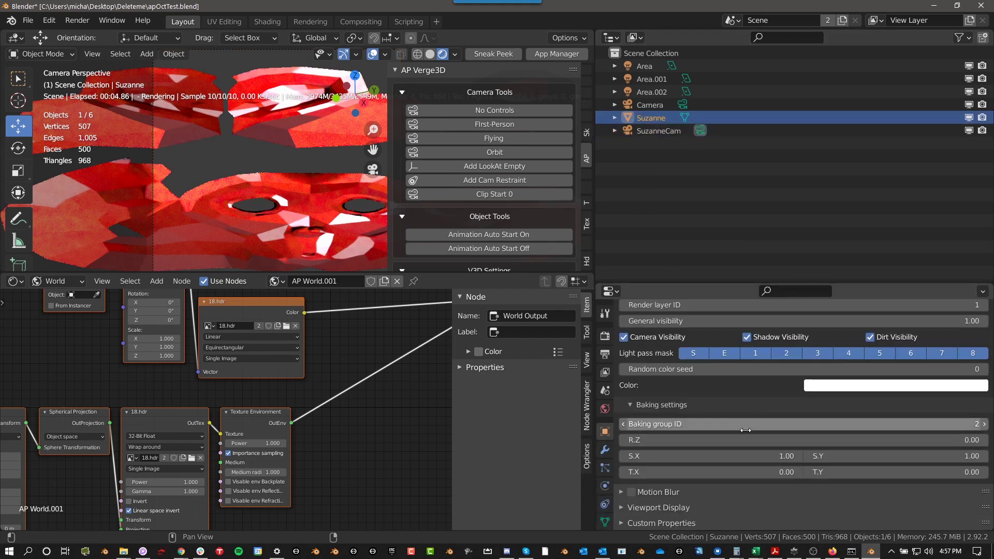
click(647, 129)
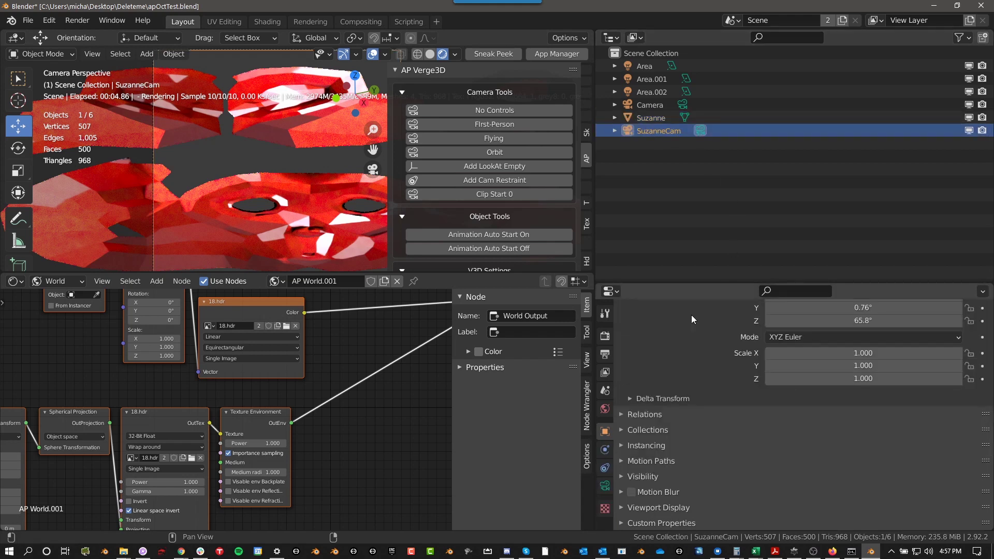
- Examine the lens and Octane camera settings in SuzanneCam's camera data
scroll(683, 406, up, 2)
click(605, 485)
scroll(697, 394, down, 2)
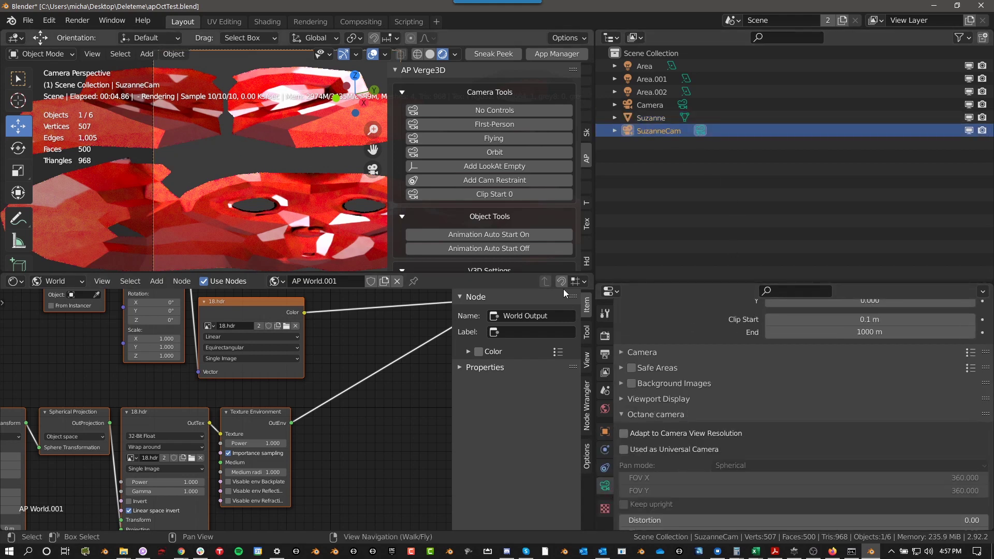
scroll(770, 363, down, 6)
scroll(747, 390, up, 15)
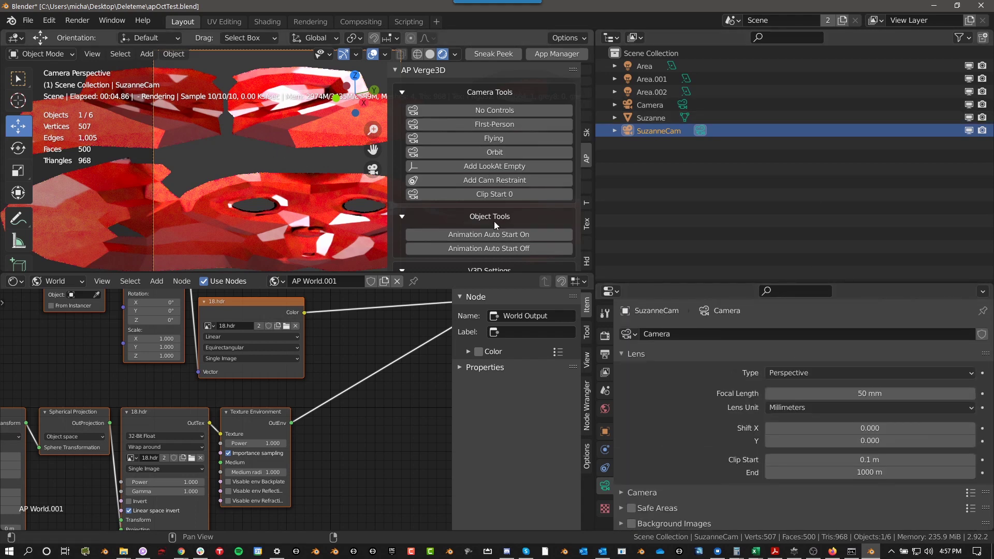
- Bring up the AP Octane add-on's Bake Tools and inspect the light baking tools down to BakeAndAttach
scroll(489, 219, down, 3)
scroll(489, 220, up, 3)
click(396, 71)
click(587, 241)
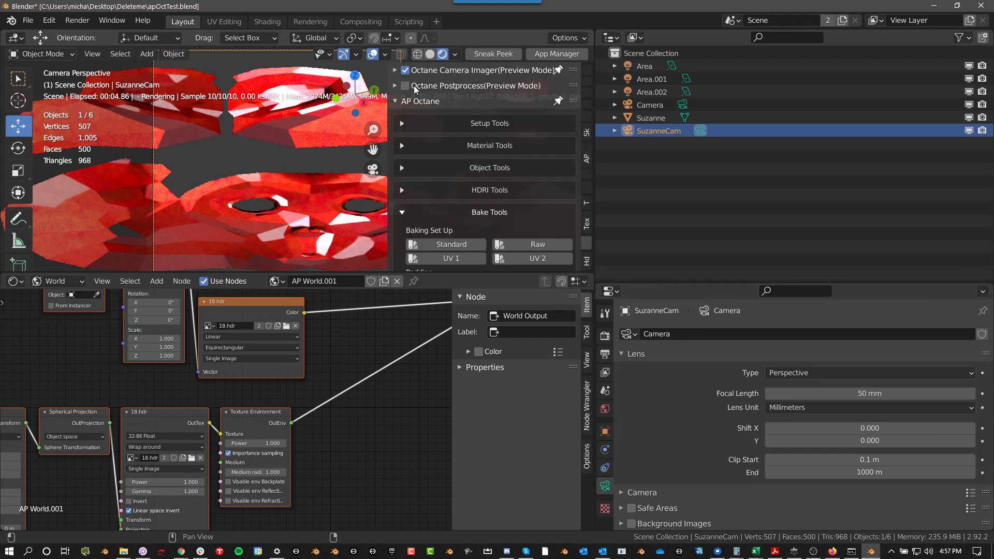
scroll(527, 232, down, 6)
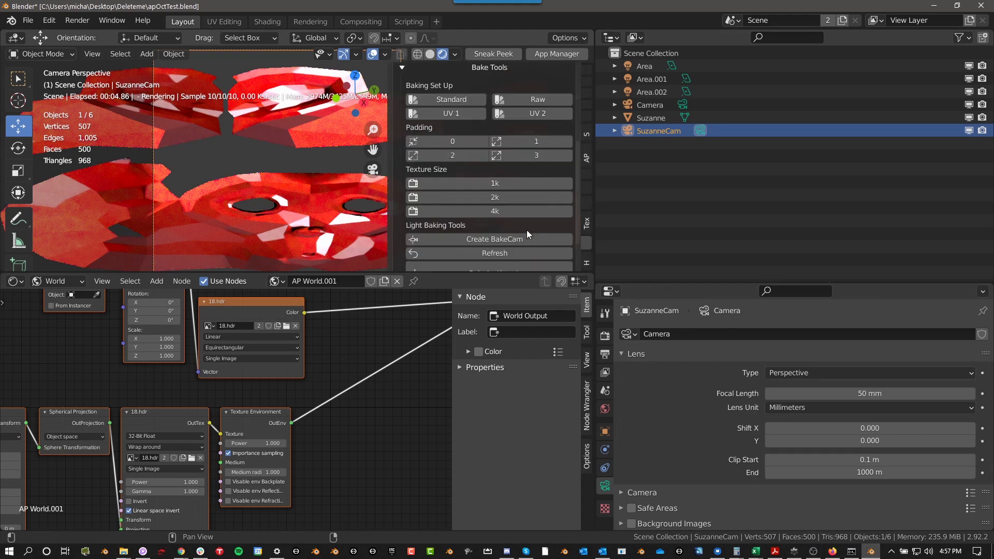
scroll(526, 230, down, 3)
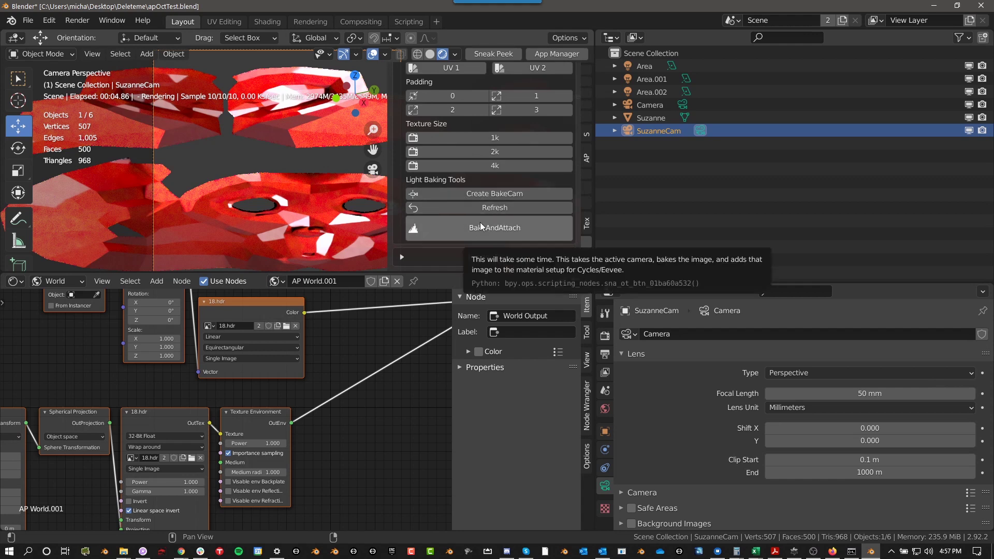
- Select Suzanne, set the viewport to Solid shading, and run BakeAndAttach on it while checking its progress in the system console
click(651, 119)
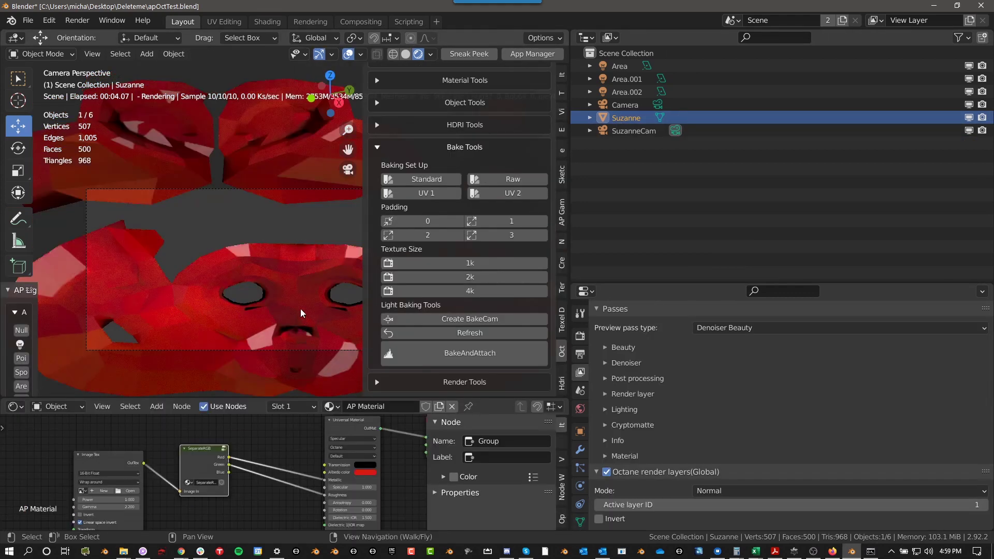
key(z)
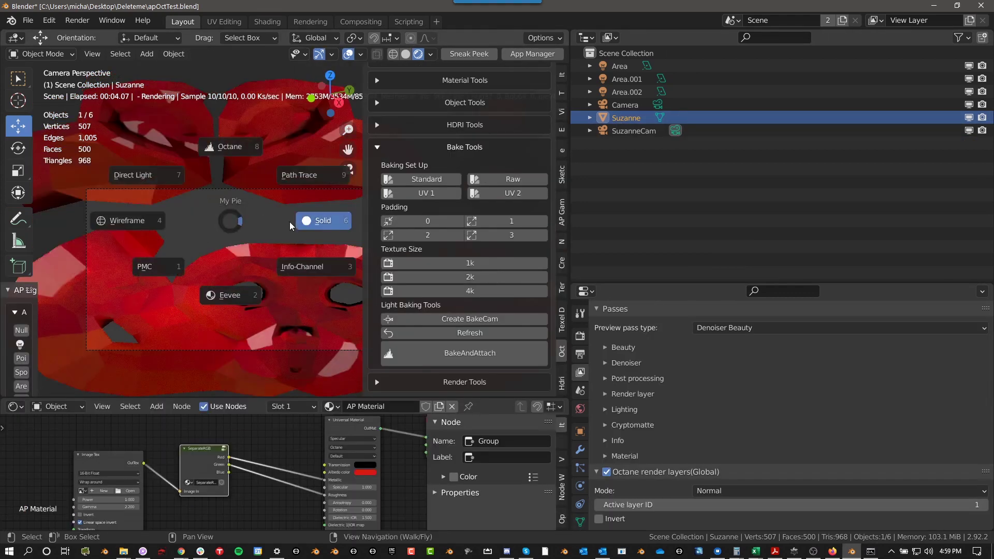
click(290, 221)
click(481, 355)
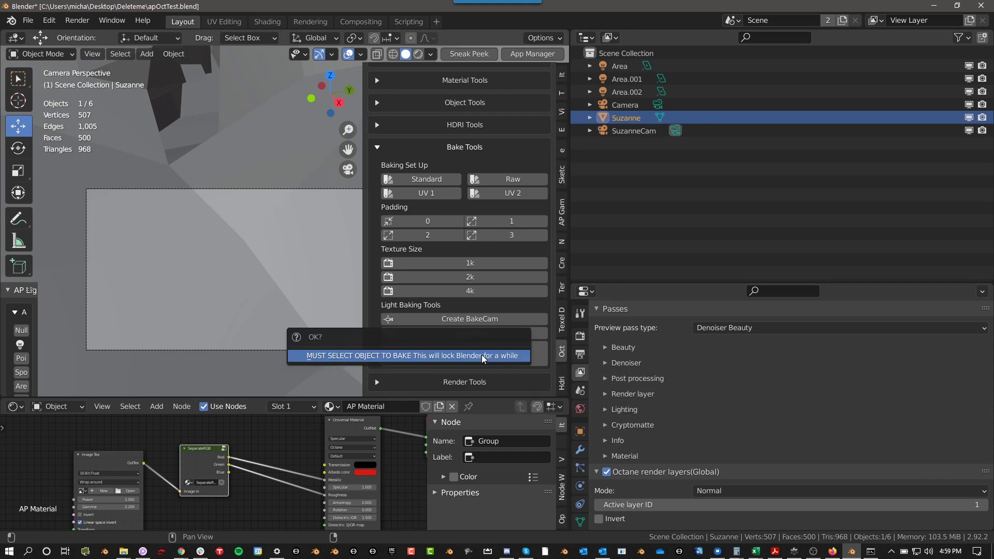
key(alt+Tab)
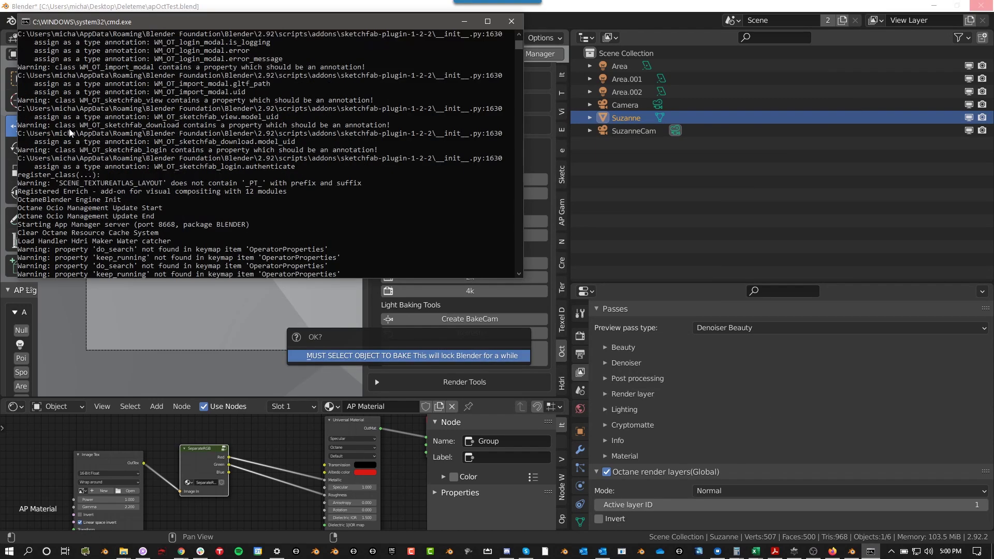
click(466, 350)
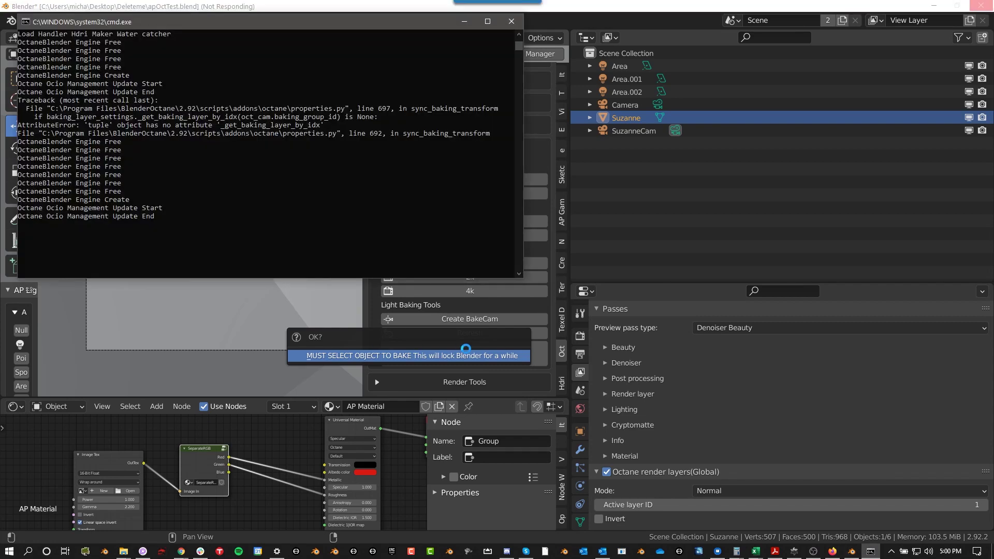
key(alt+Tab)
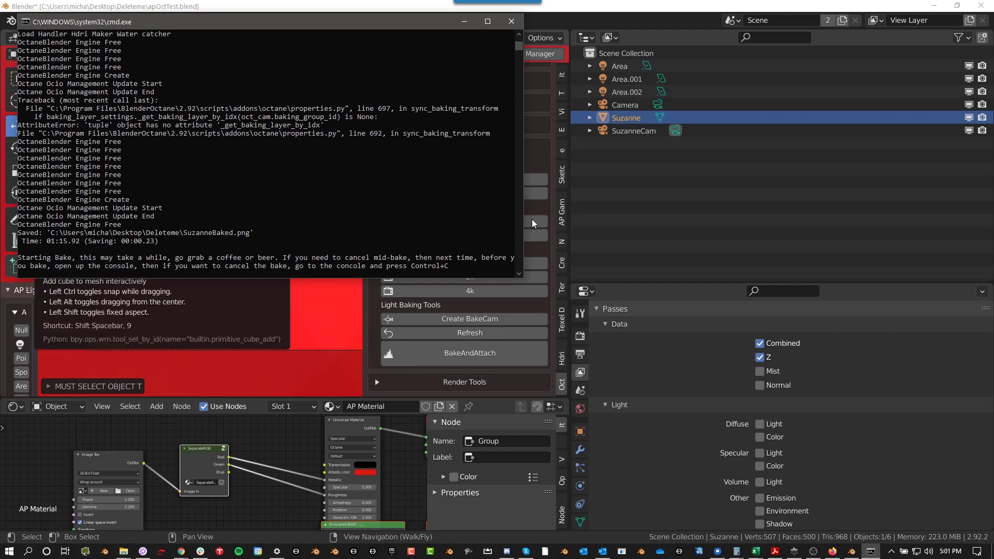
click(292, 322)
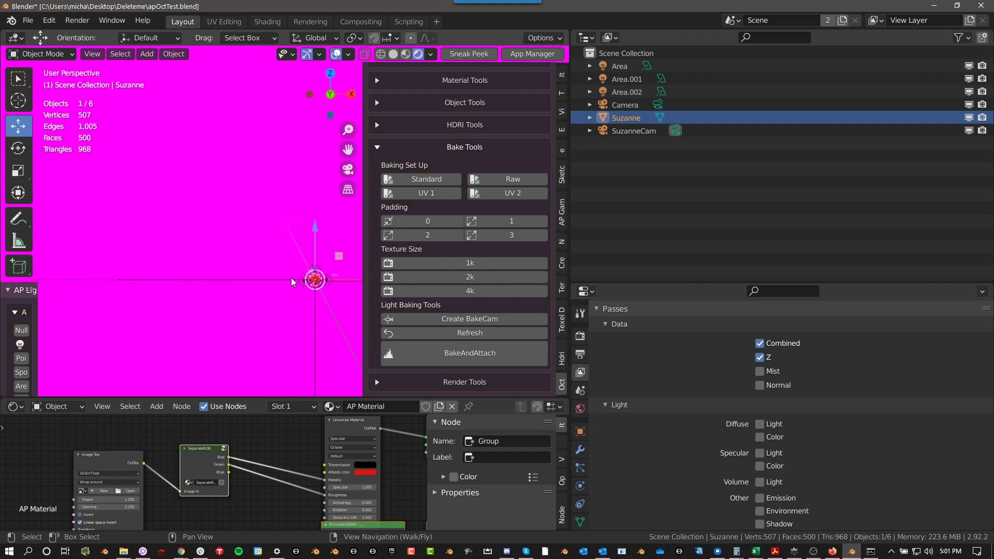
- Bring Suzanne into view and turn off Scene World lighting in the rendered viewport shading
shift+middle_drag(291, 278, 147, 228)
click(430, 54)
click(431, 56)
click(431, 55)
click(357, 131)
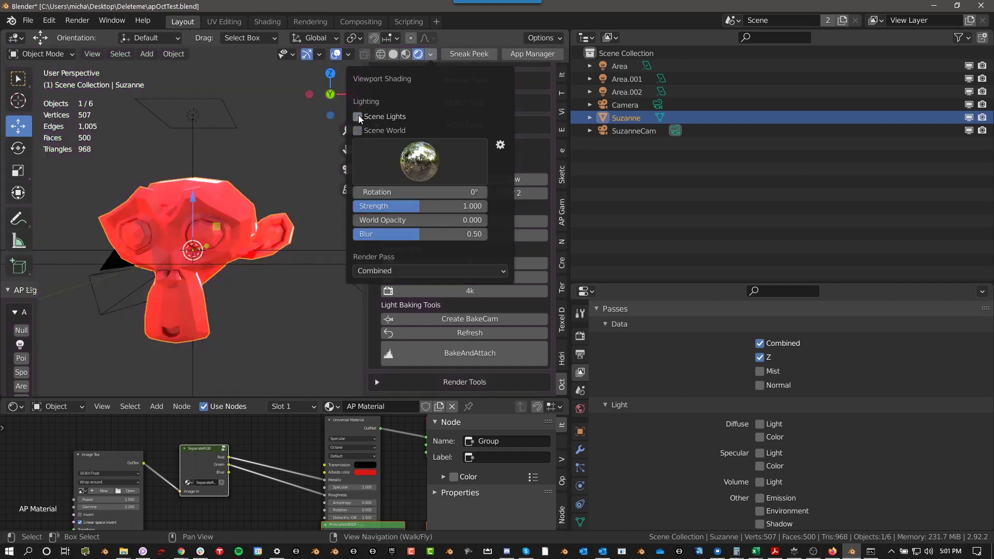
- Reduce the viewport environment lighting strength to 0 and inspect the baked lighting on Suzanne from several angles
click(432, 54)
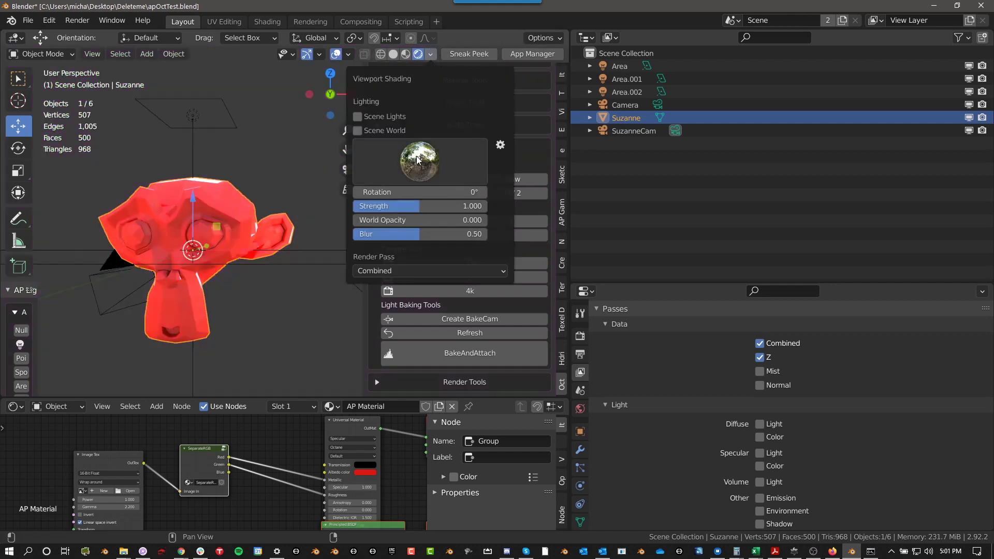
drag(405, 206, 367, 206)
scroll(171, 208, up, 4)
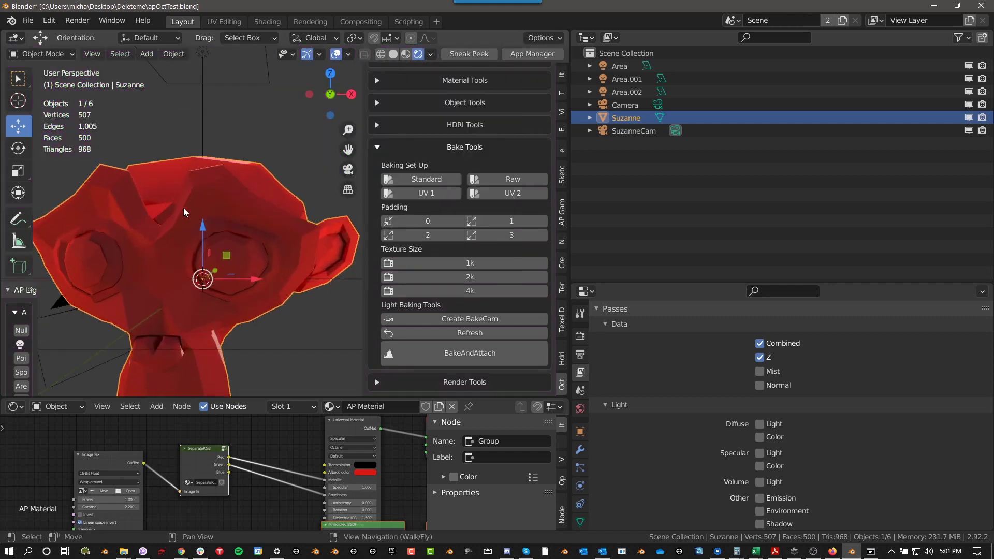
mouse_move(185, 215)
middle_down()
mouse_move(195, 201)
mouse_move(259, 248)
mouse_move(181, 216)
mouse_move(319, 236)
mouse_move(289, 213)
mouse_move(225, 204)
mouse_move(255, 190)
mouse_move(253, 119)
mouse_move(256, 198)
mouse_move(236, 124)
mouse_move(263, 179)
mouse_move(203, 156)
middle_up()
click(432, 54)
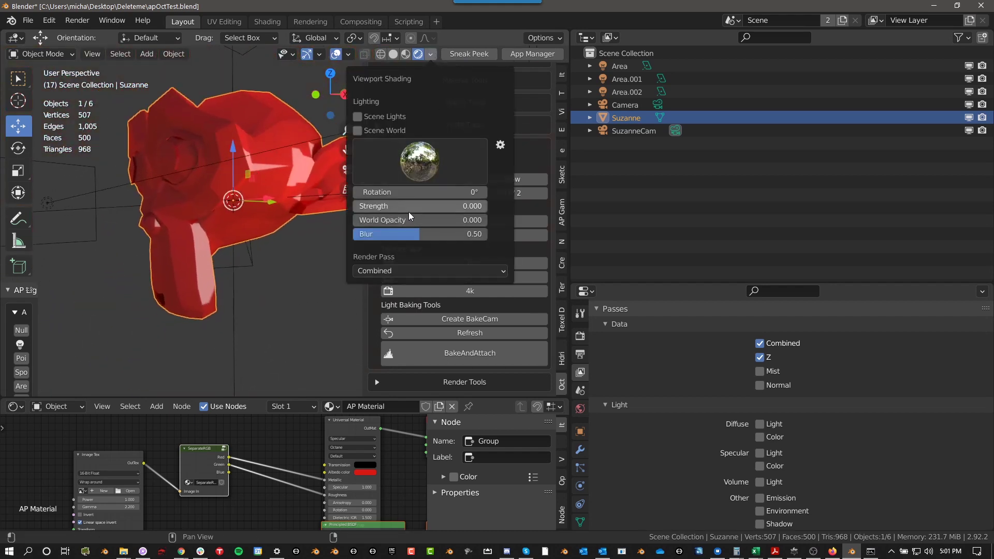
mouse_move(407, 210)
mouse_down()
mouse_move(463, 209)
mouse_move(399, 206)
mouse_up()
mouse_move(200, 151)
middle_down()
mouse_move(260, 182)
mouse_move(201, 196)
middle_up()
- Duplicate Suzanne and place the copy beside the original
key(shift+a)
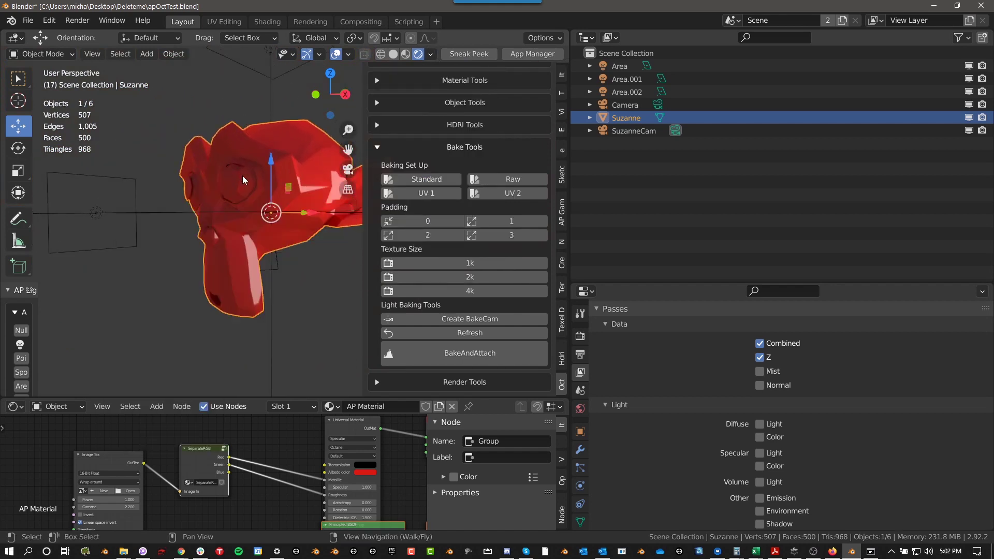
key(shift+d)
click(113, 181)
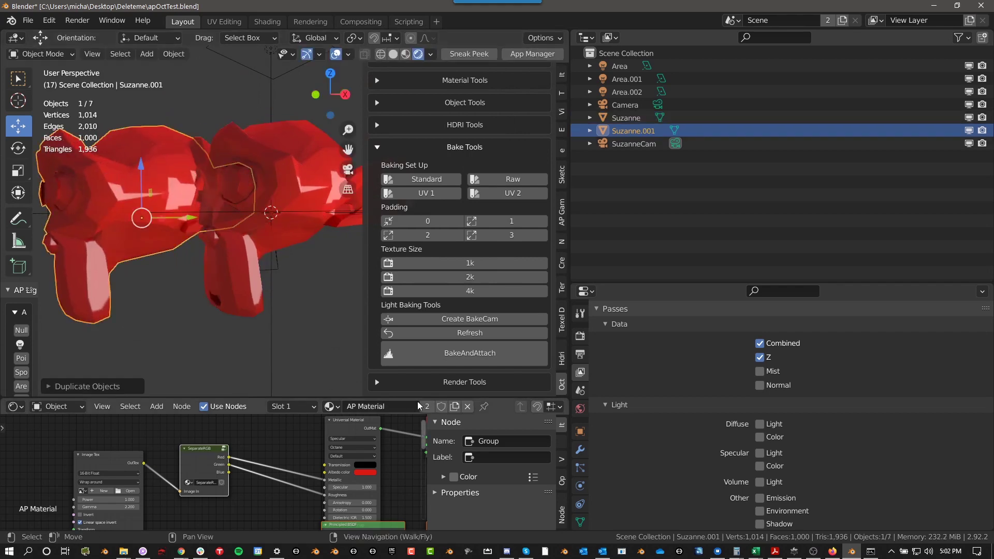
- Make the duplicate's AP Material a single-user copy and activate the Eevee Material Output fed by the Principled BSDF
click(427, 407)
scroll(348, 502, down, 3)
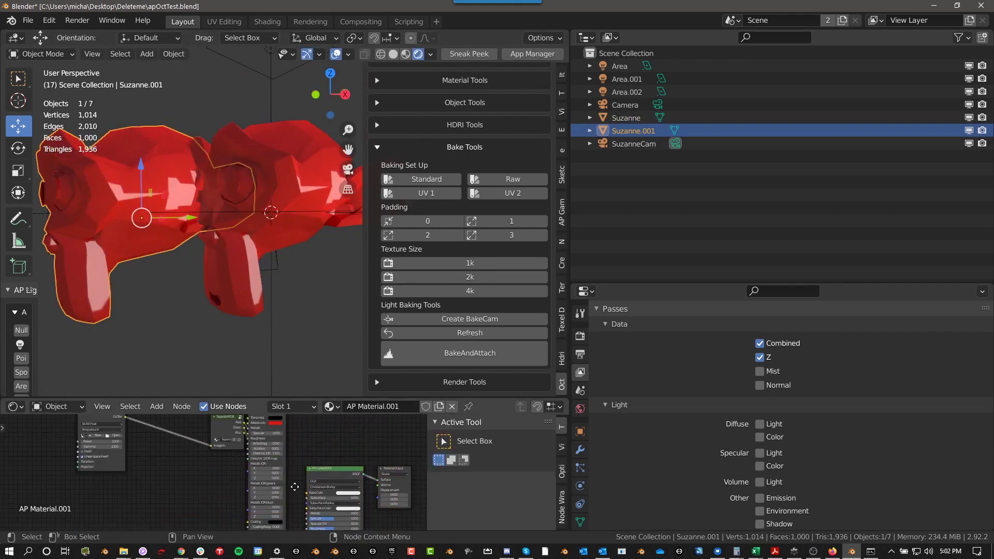
scroll(347, 501, up, 5)
click(366, 443)
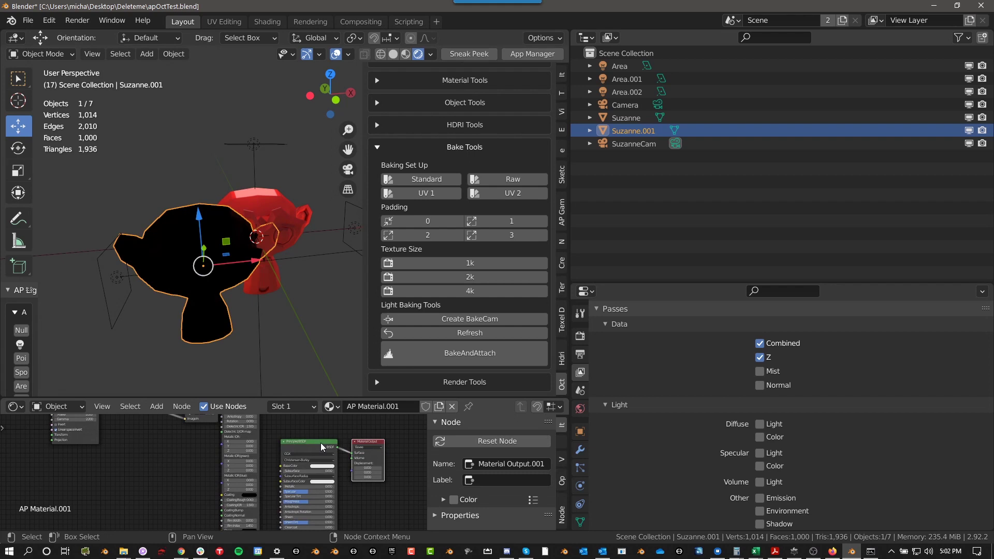
ctrl+middle_drag(331, 425, 308, 413)
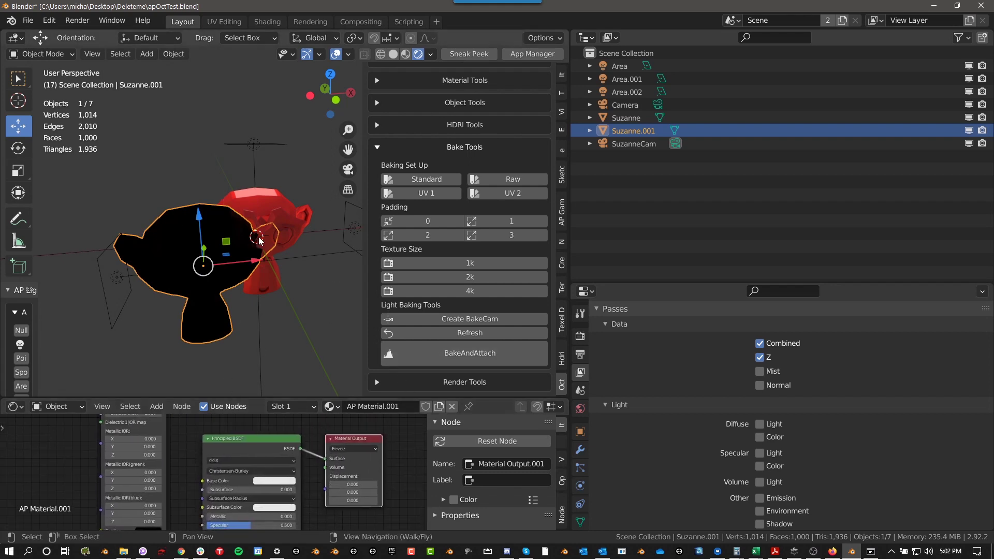
- Raise the viewport lighting strength to 0.858 and set the duplicate's Principled BSDF base color to red
click(430, 54)
mouse_move(389, 209)
mouse_down()
mouse_move(414, 209)
mouse_move(394, 209)
mouse_up()
click(278, 481)
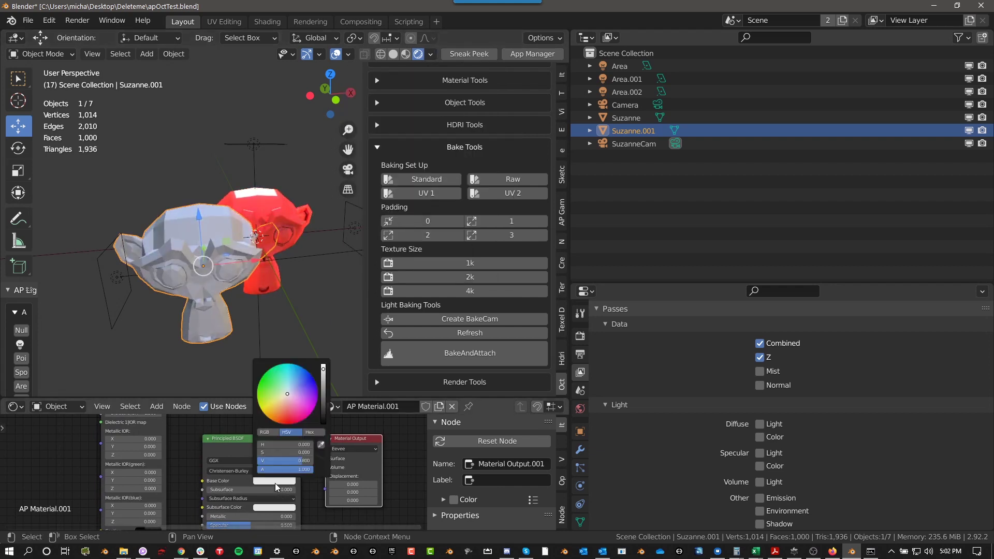
click(288, 424)
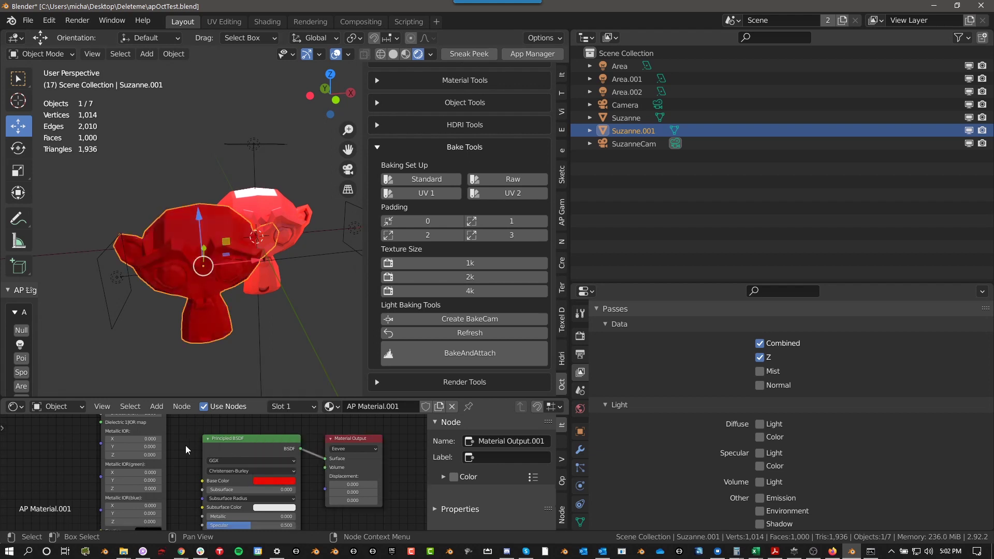
- Lower the viewport lighting strength to 0 again and move the duplicate Suzanne away from the original to compare them
click(430, 54)
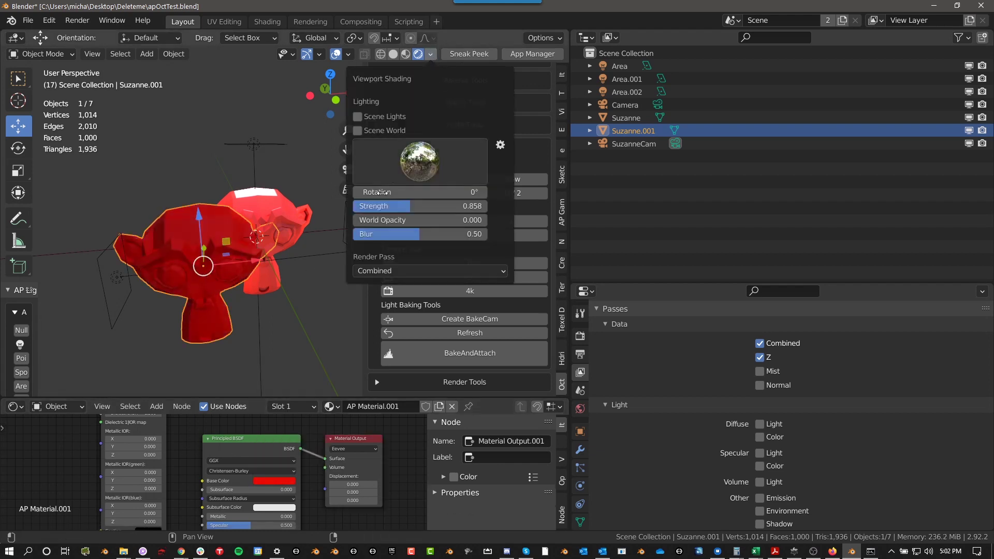
mouse_move(389, 209)
mouse_down()
mouse_move(424, 209)
mouse_move(383, 209)
mouse_up()
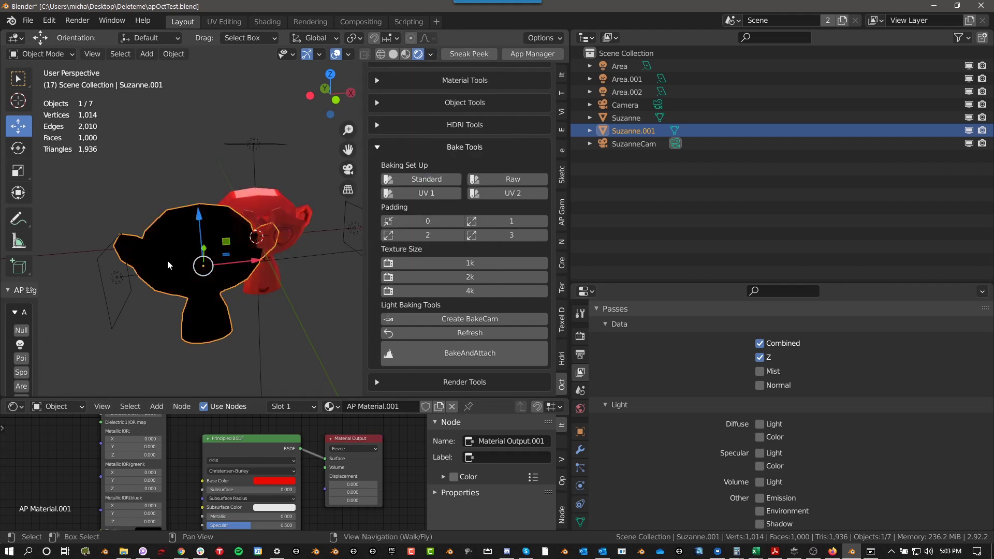
click(290, 208)
key(KP_Decimal)
middle_drag(288, 219, 173, 256)
click(193, 264)
drag(228, 256, 129, 197)
scroll(246, 200, up, 4)
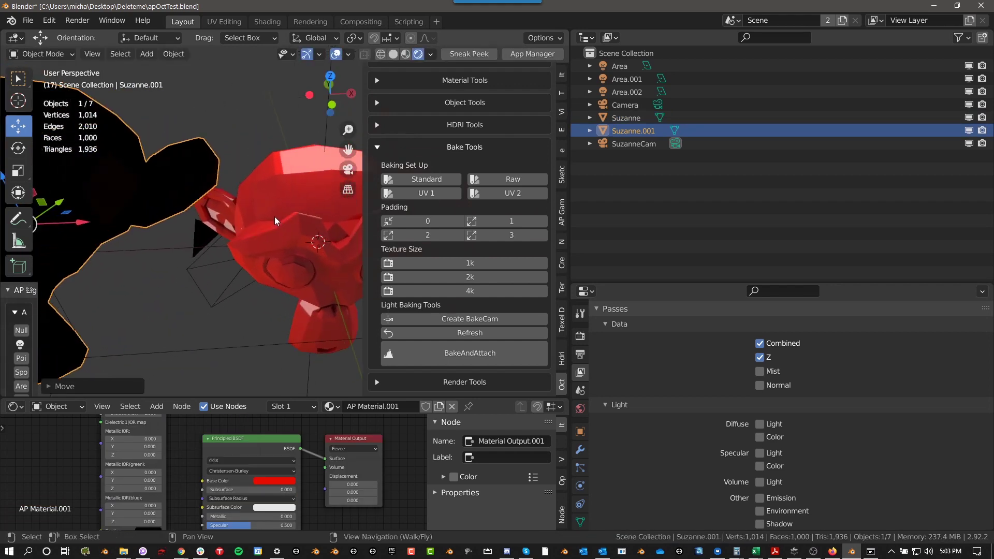
middle_drag(274, 232, 140, 178)
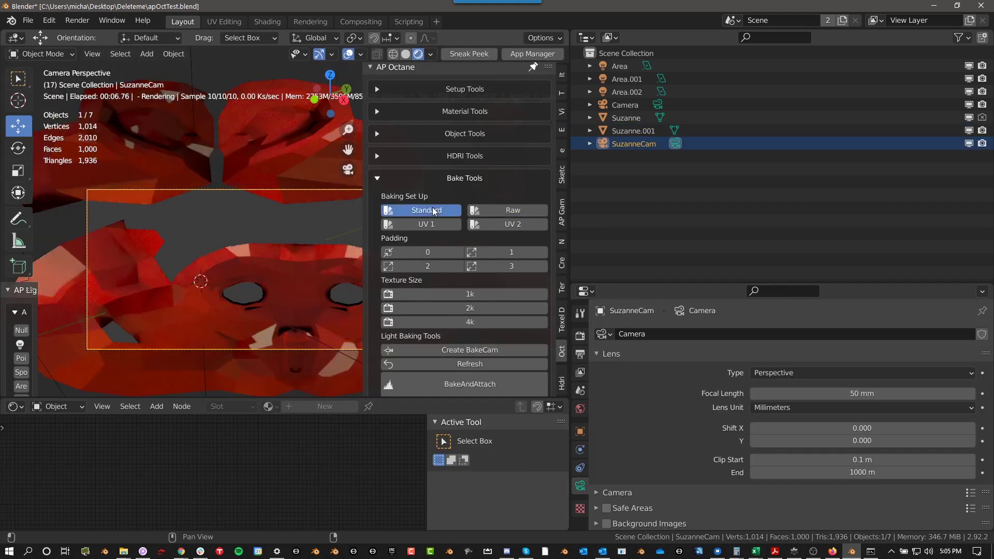
- Switch the baking setup between Standard and Raw to compare the bake preview, ending on Standard
click(424, 209)
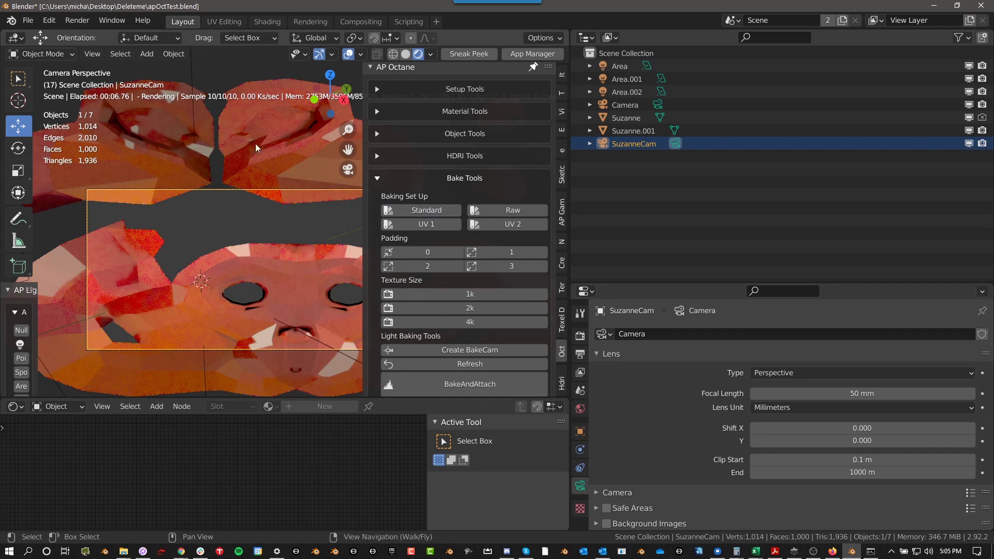
click(482, 209)
click(452, 211)
click(443, 209)
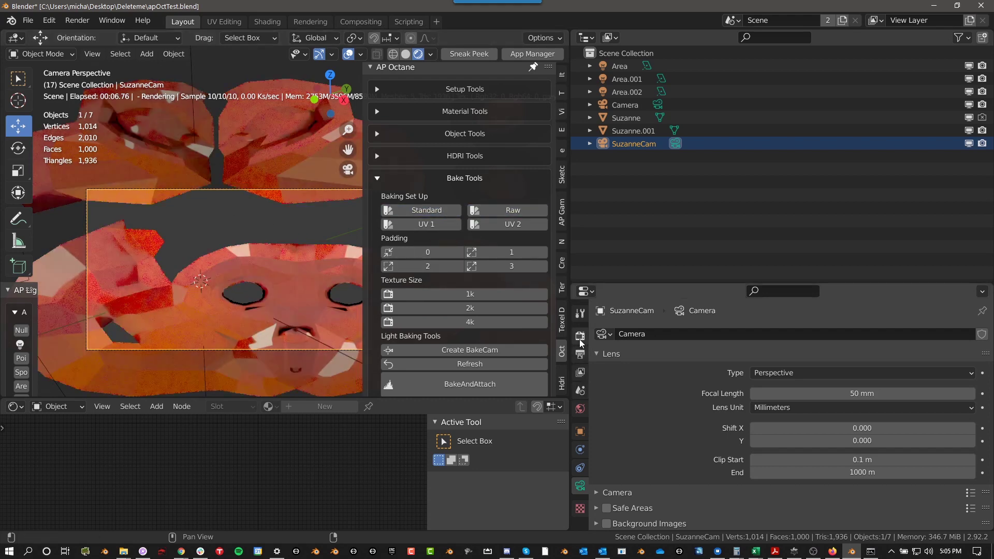
- Set the Color Management view transform to Raw, and toggle the baking setup to Standard and back to Raw
click(579, 337)
scroll(654, 408, down, 10)
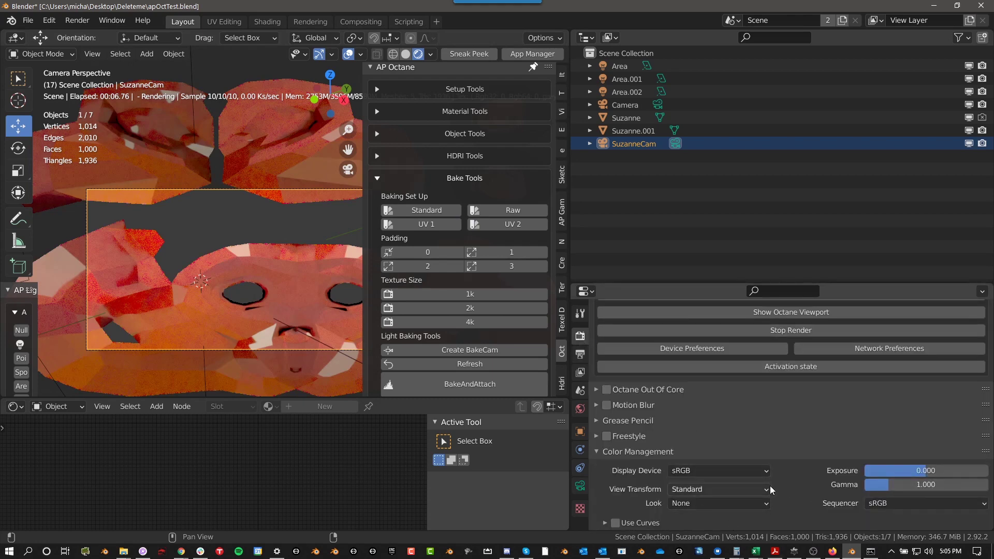
click(698, 489)
click(725, 448)
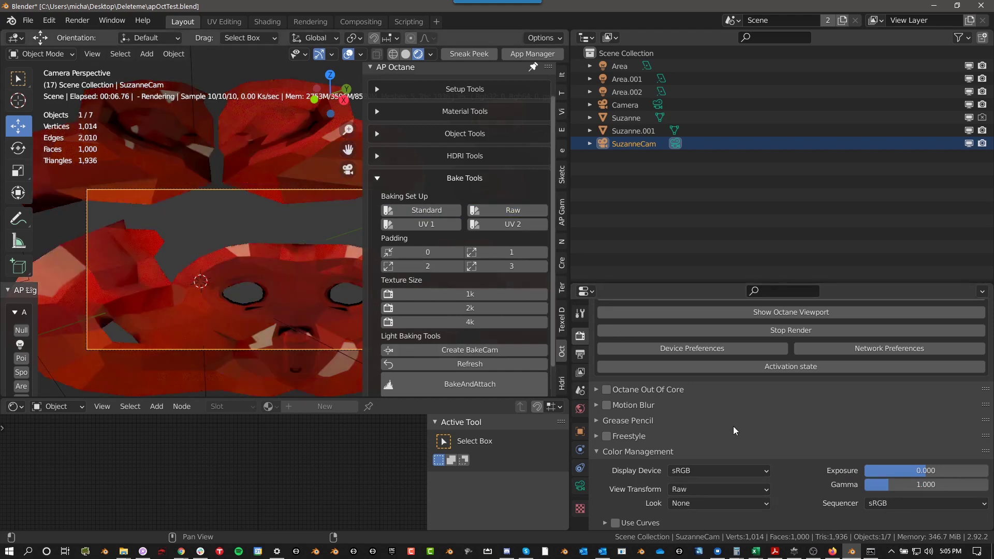
click(421, 210)
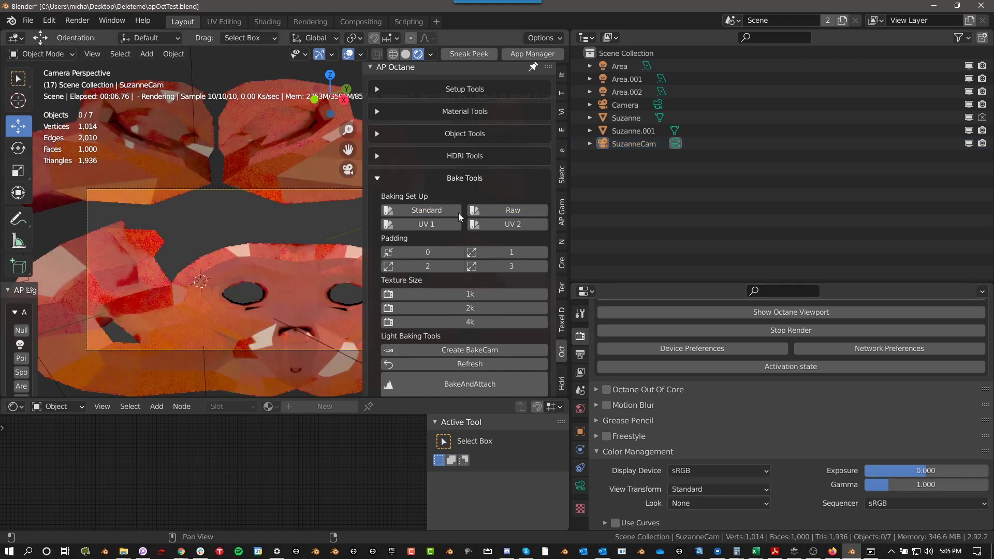
click(498, 212)
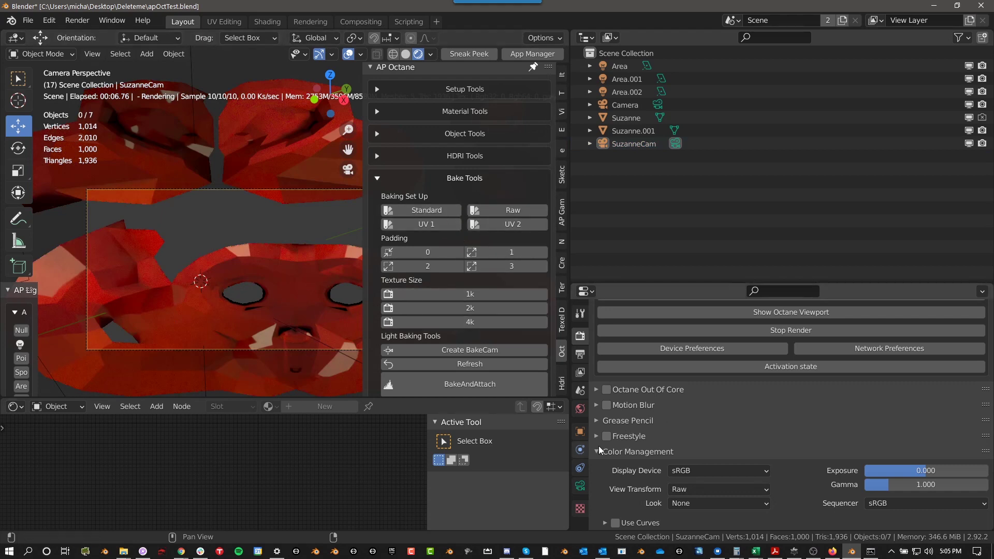
- Select SuzanneCam and examine the baking group ID and UV set in its camera Baking settings
click(653, 141)
click(580, 486)
scroll(647, 386, down, 10)
scroll(651, 387, up, 5)
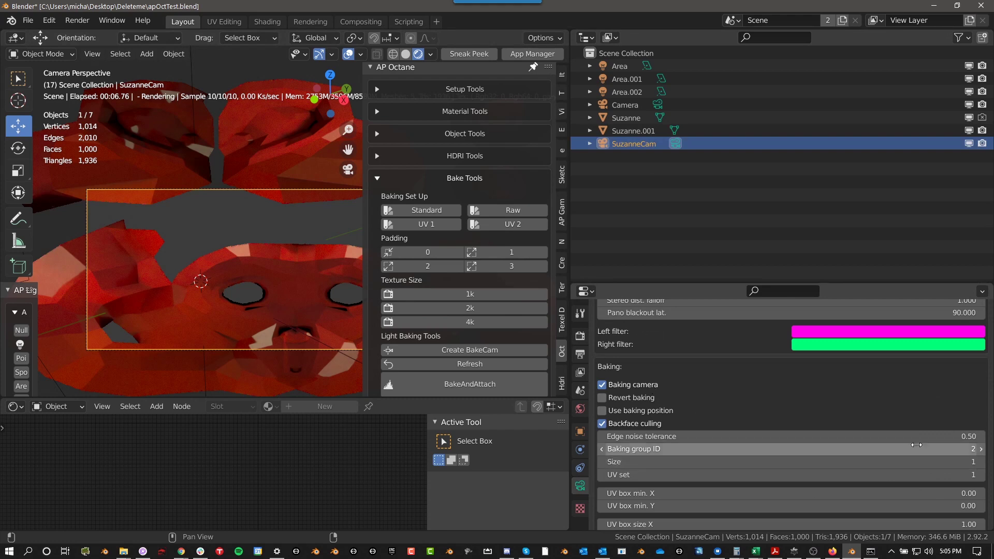
scroll(607, 406, down, 2)
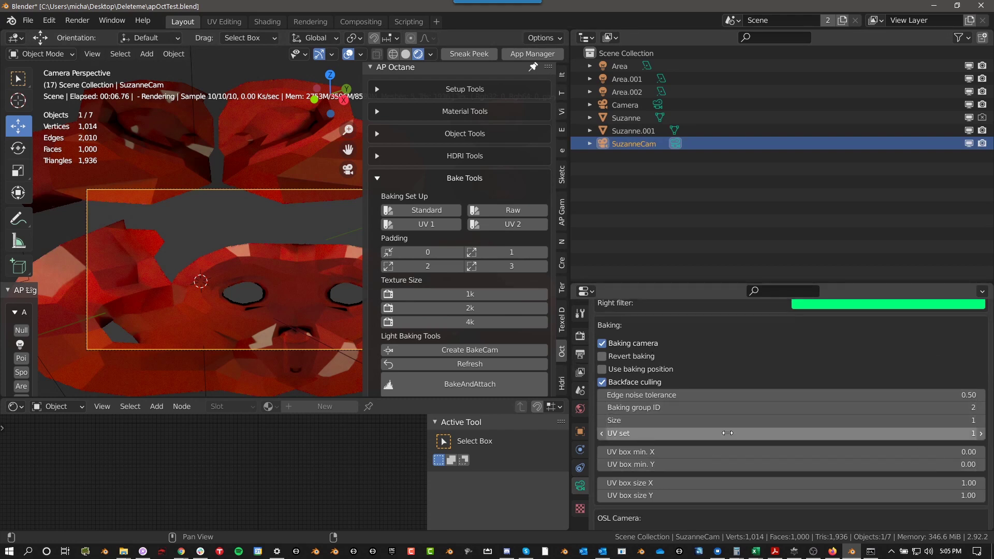
- Switch SuzanneCam's baking UV set to UV 2 and back to UV 1
click(631, 132)
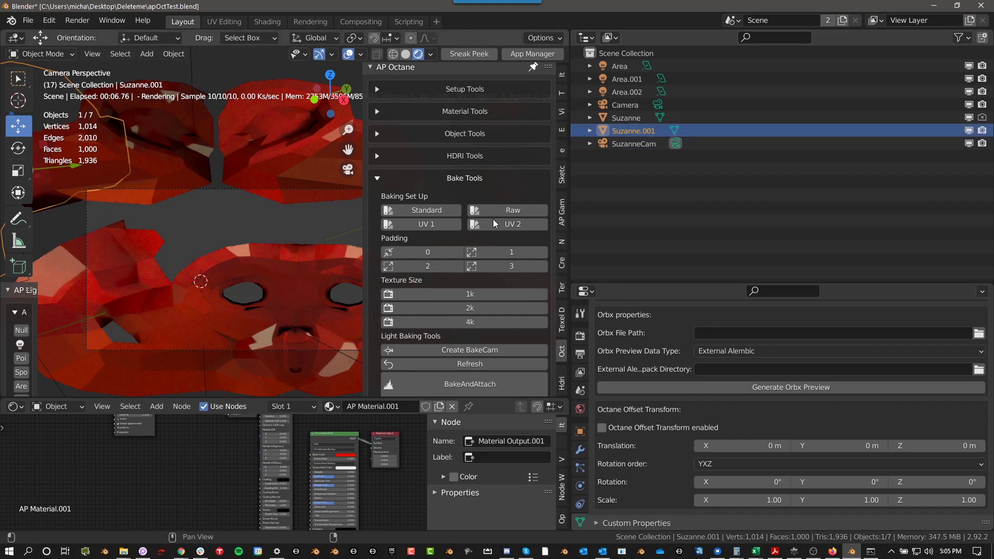
click(624, 144)
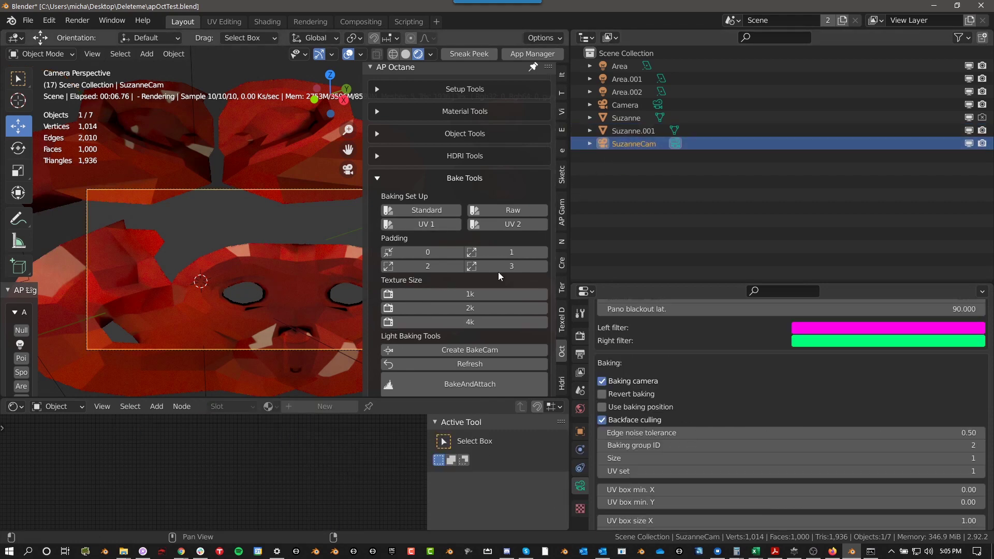
click(514, 224)
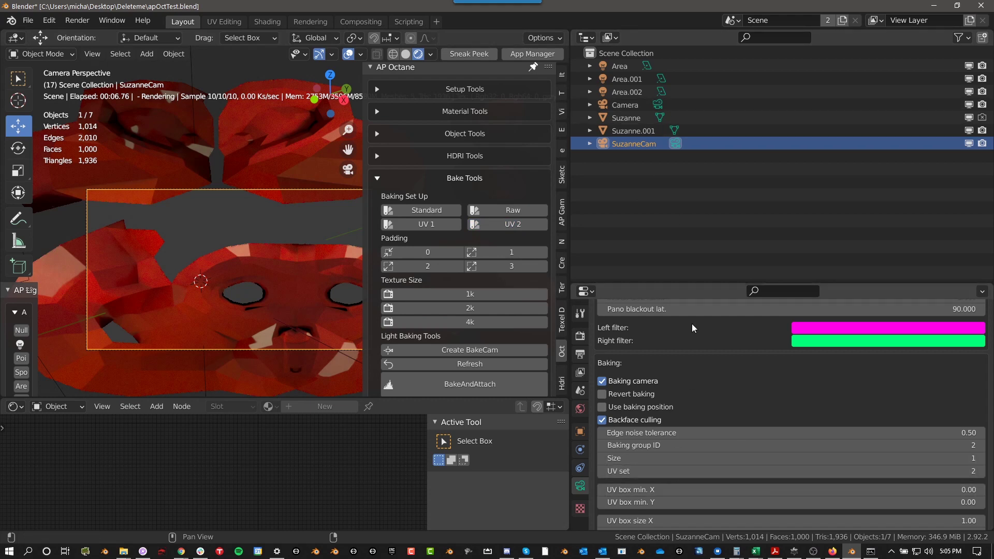
click(440, 228)
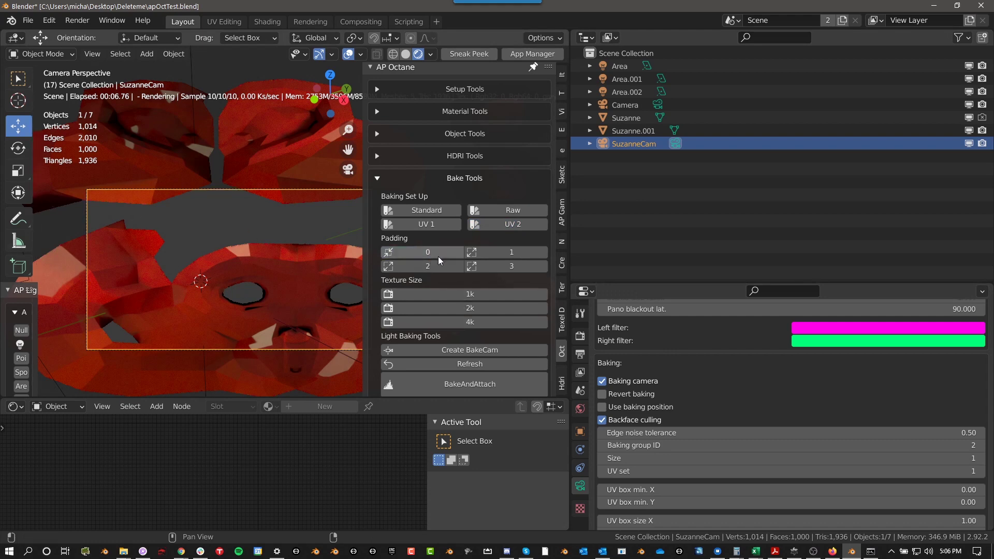
- Try baking padding sizes 3 and 1 on SuzanneCam to compare the bake edges, ending on padding 0
click(494, 267)
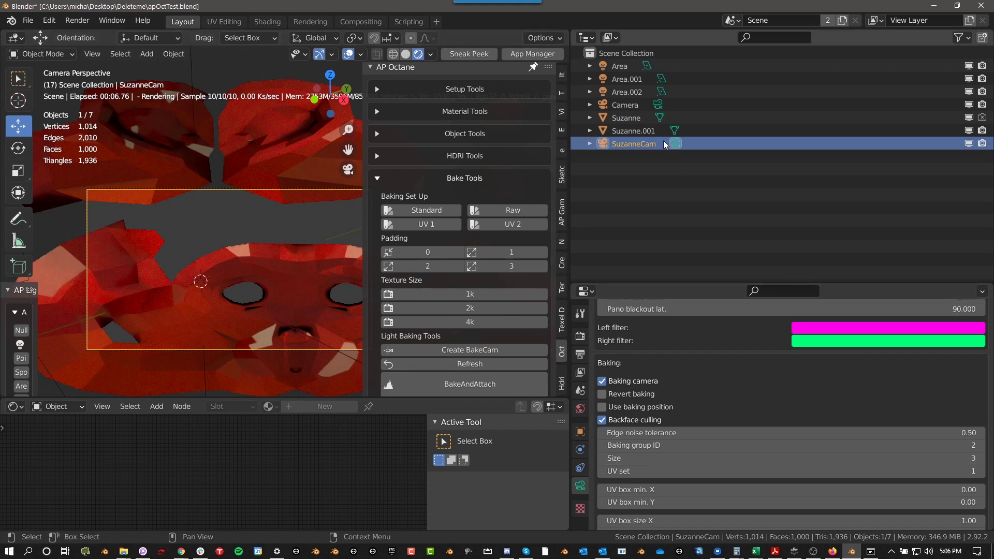
scroll(666, 432, down, 4)
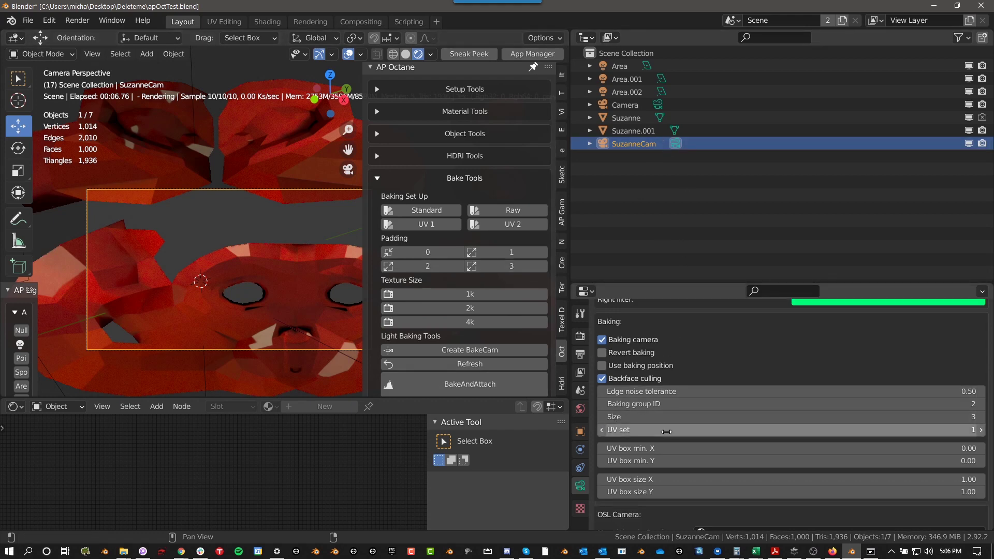
click(632, 375)
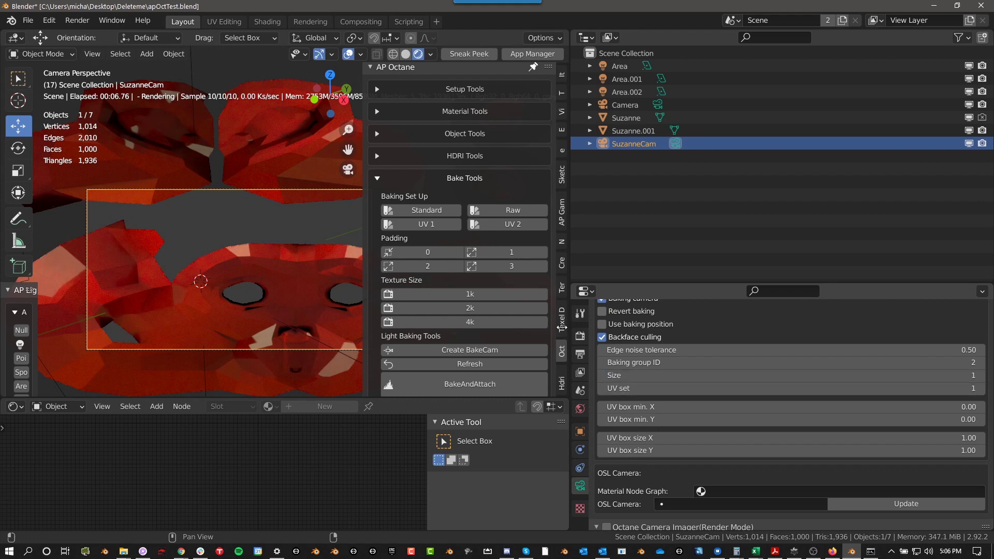
click(633, 378)
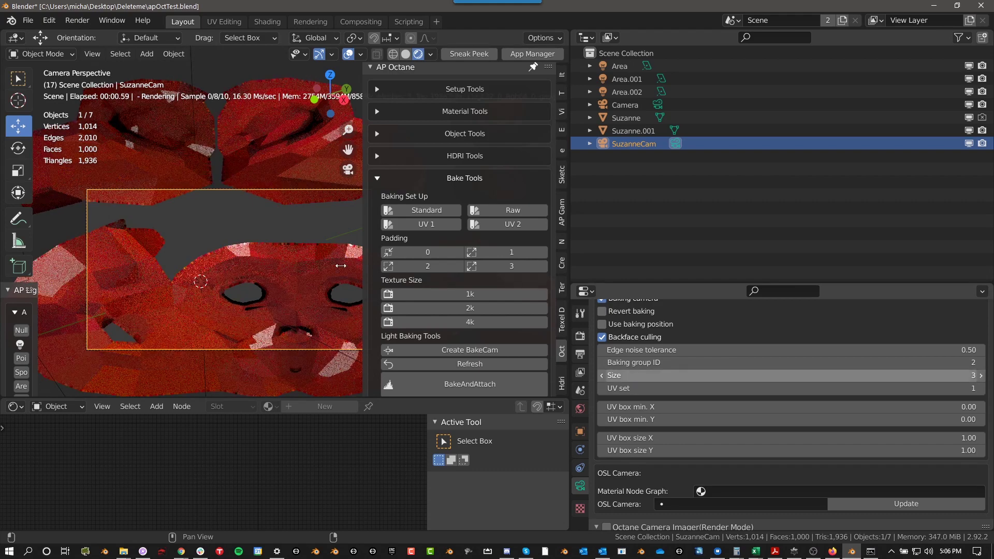
key(Return)
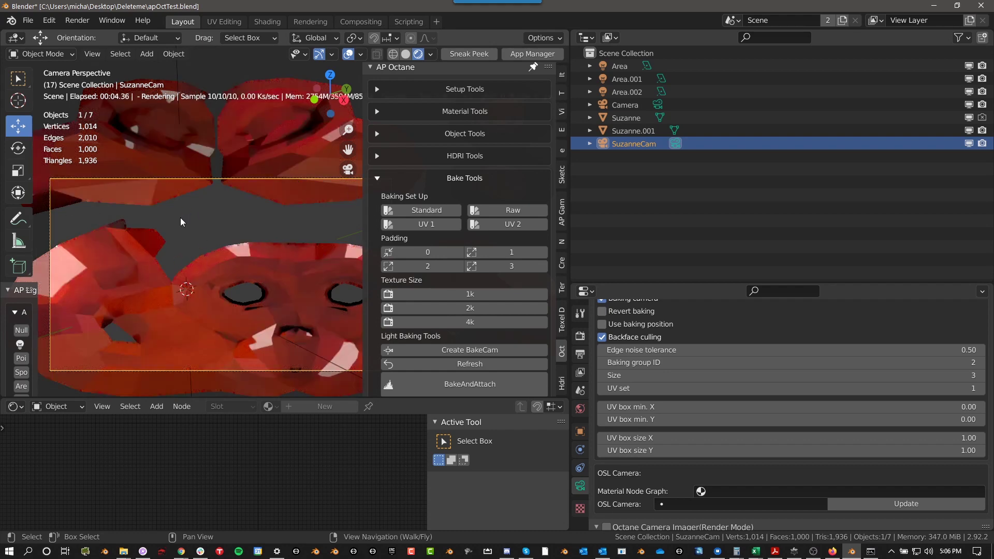
- Expand the Render Tools and toggle the render resolution between Half and Full, ending on Half, with the output dimensions shown
scroll(545, 264, down, 2)
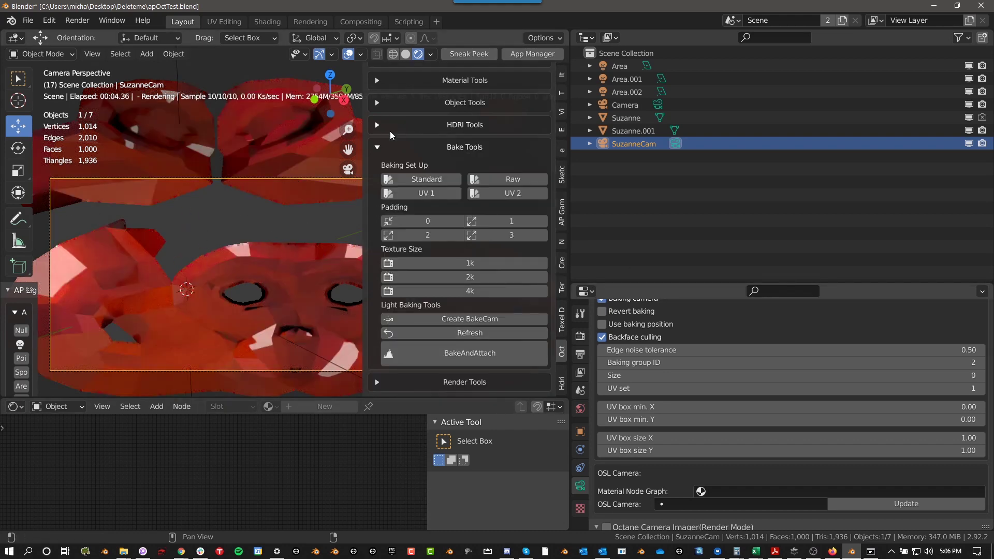
click(378, 147)
click(376, 237)
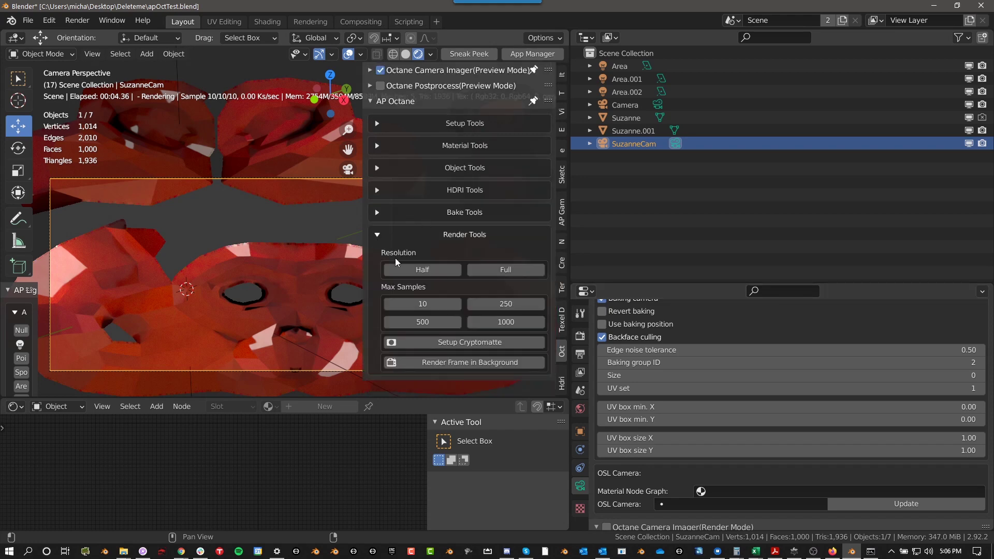
click(580, 355)
scroll(678, 374, up, 6)
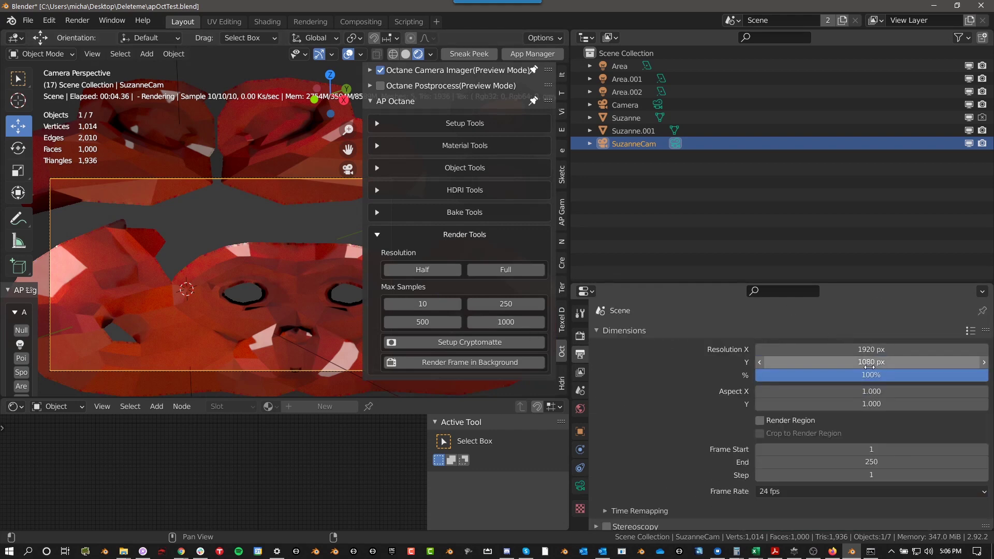
click(451, 268)
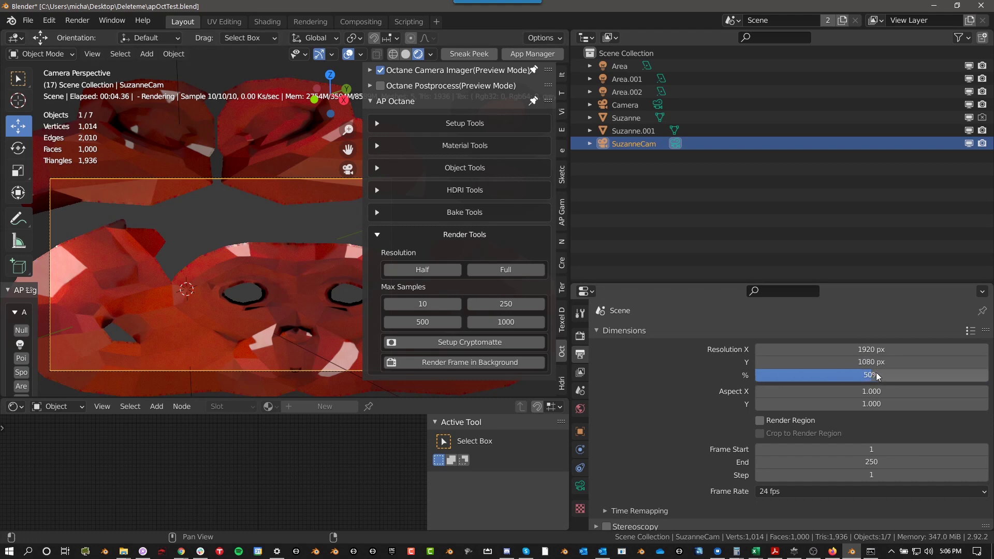
click(493, 269)
click(428, 266)
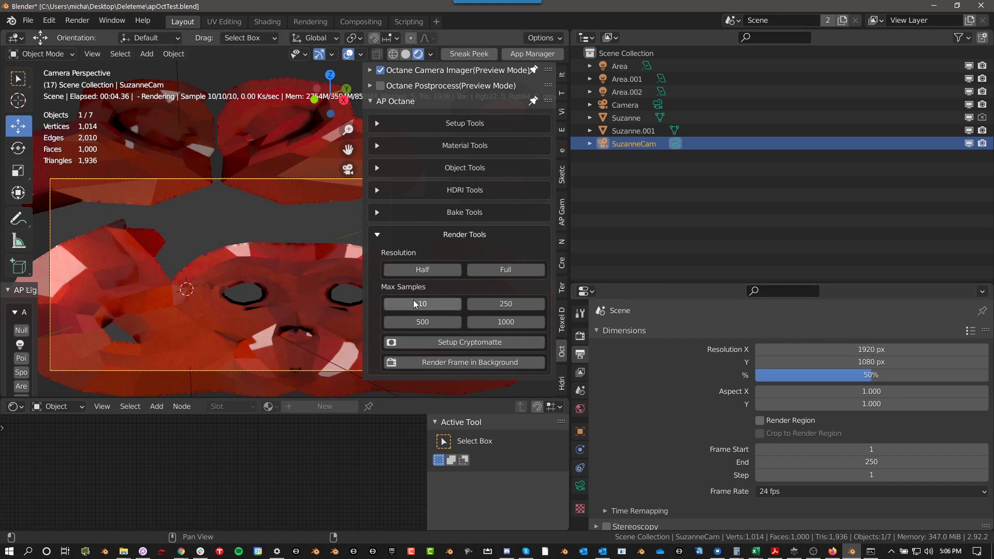
- Show the Octane kernel quality settings and set the max samples with the 10 preset, followed by the 1000 preset
click(579, 336)
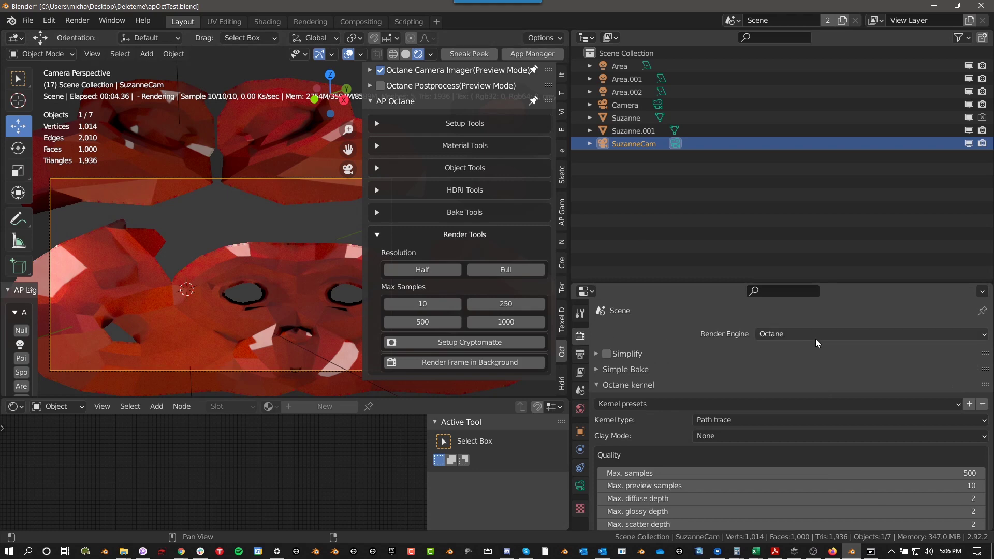
scroll(706, 453, down, 3)
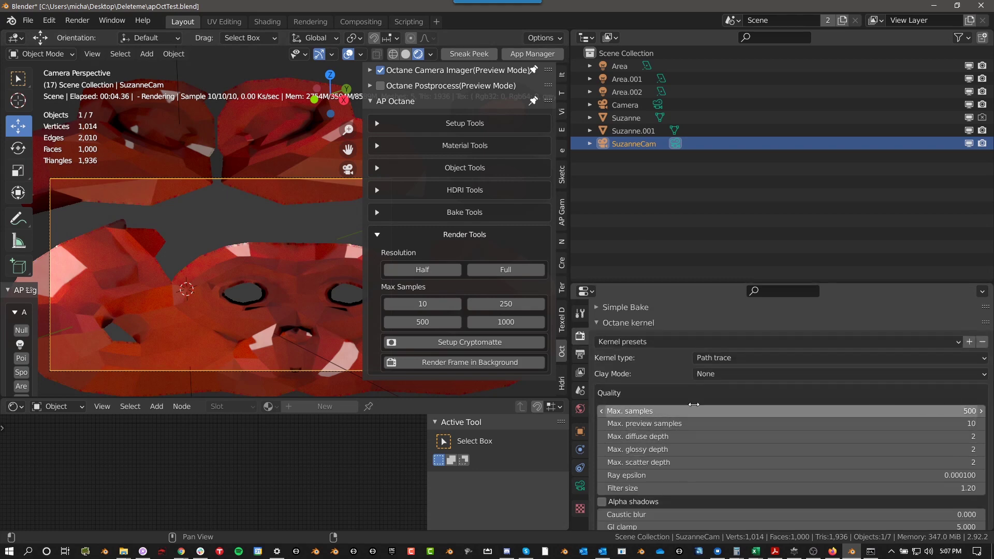
click(448, 304)
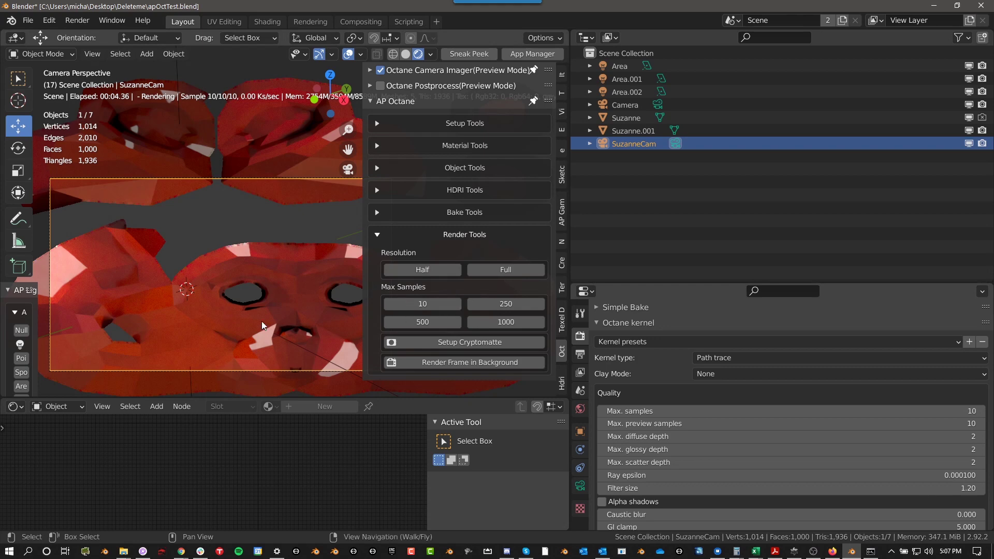
click(506, 322)
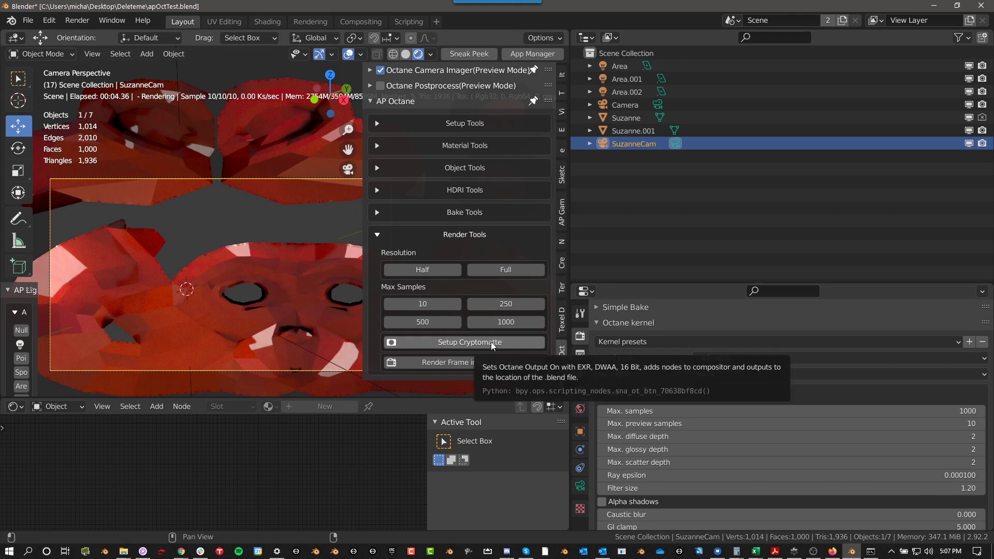
- Run Setup Cryptomatte and expand the Octane Output settings to check the export mode, file type and EXR compression
scroll(647, 411, down, 8)
scroll(604, 365, up, 10)
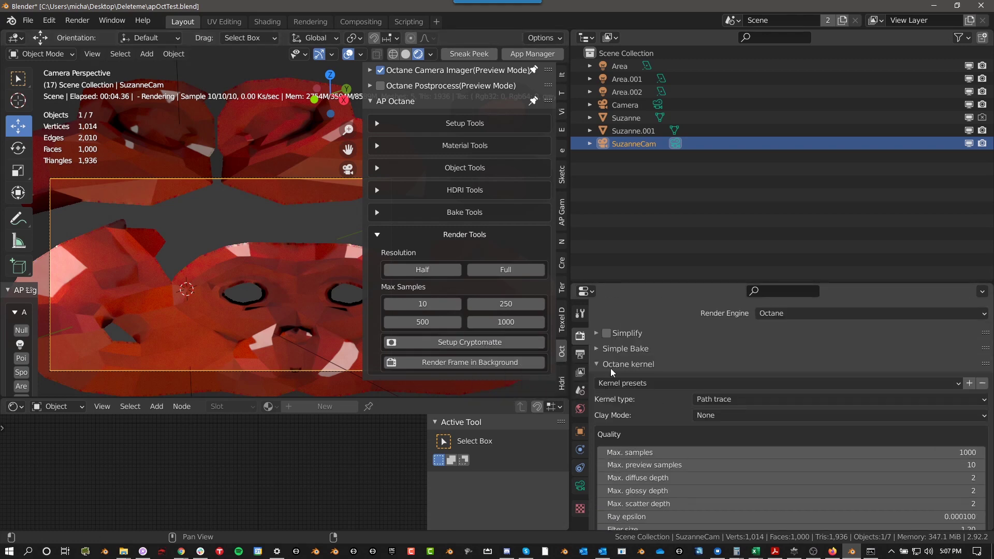
click(580, 354)
scroll(660, 389, down, 5)
scroll(660, 387, up, 5)
scroll(683, 409, down, 5)
scroll(706, 425, down, 3)
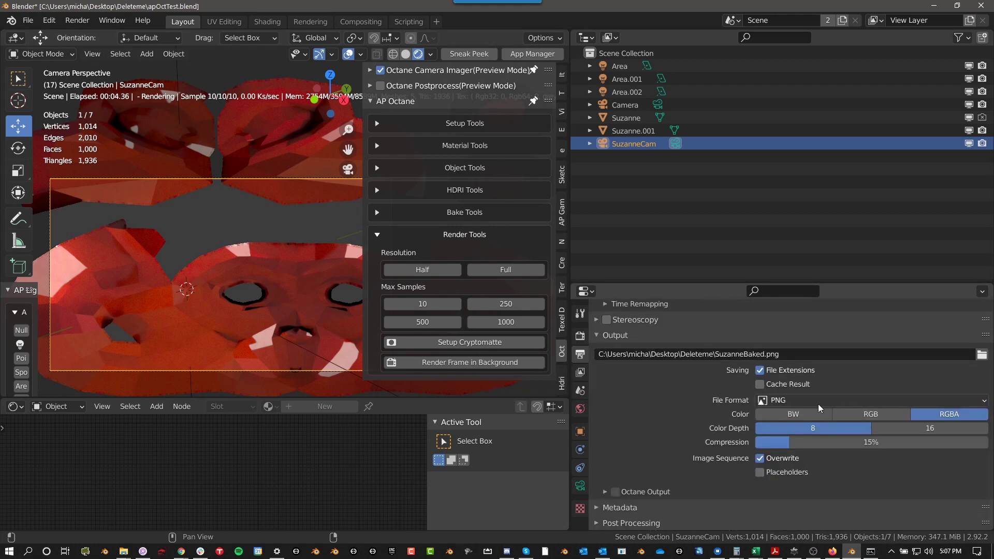
click(441, 346)
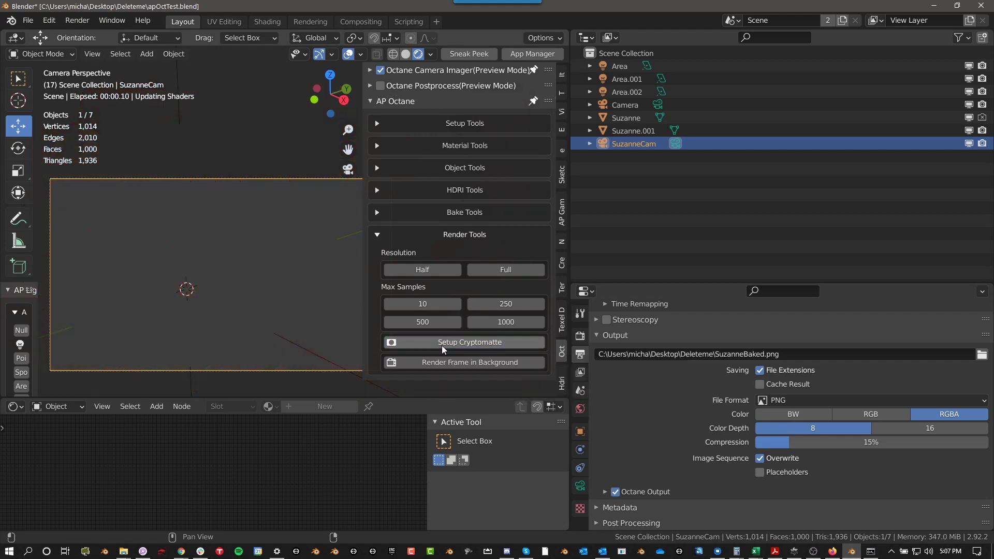
click(605, 492)
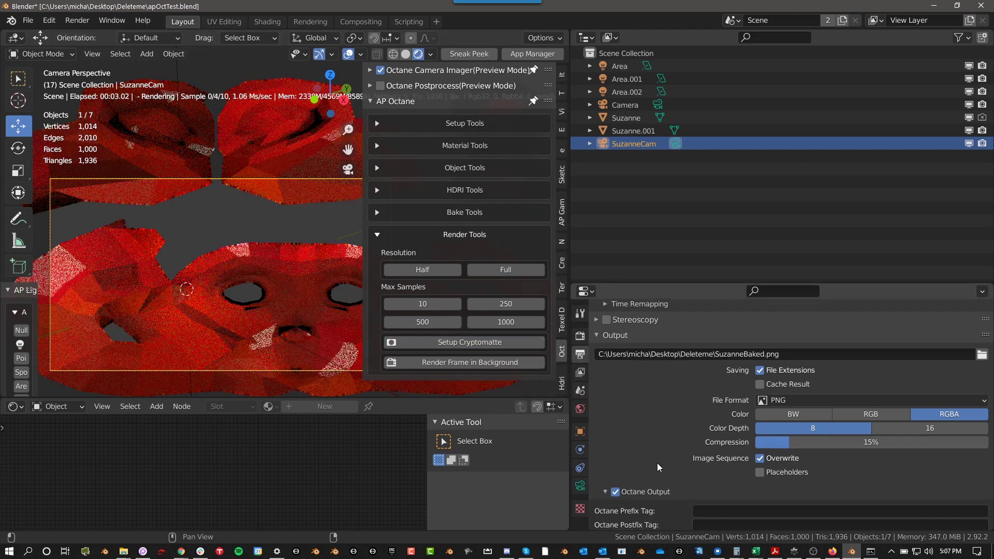
scroll(658, 462, down, 5)
scroll(662, 461, down, 1)
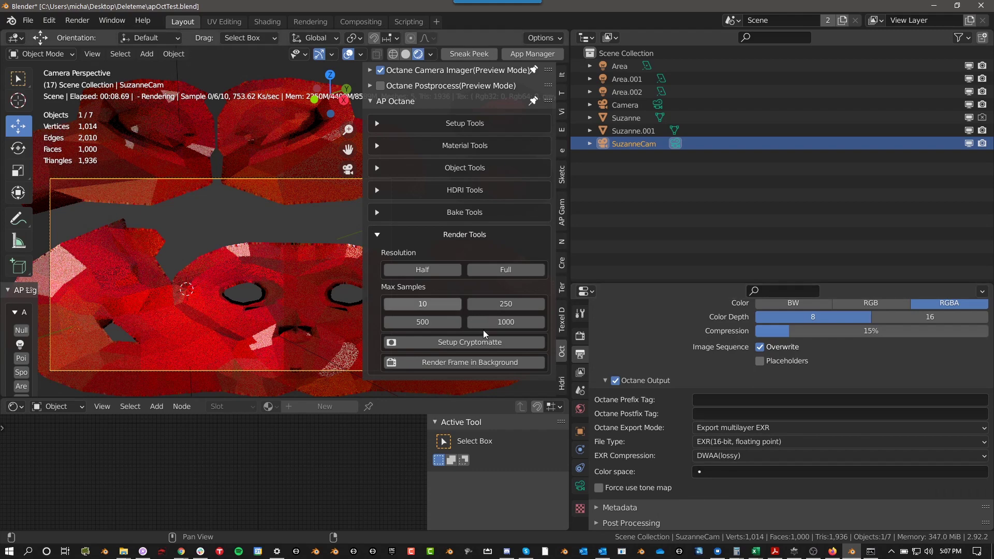
- Examine the Render Layers and Composite nodes in the compositor for the Cryptomatte outputs, and return to the Layout workspace
click(375, 20)
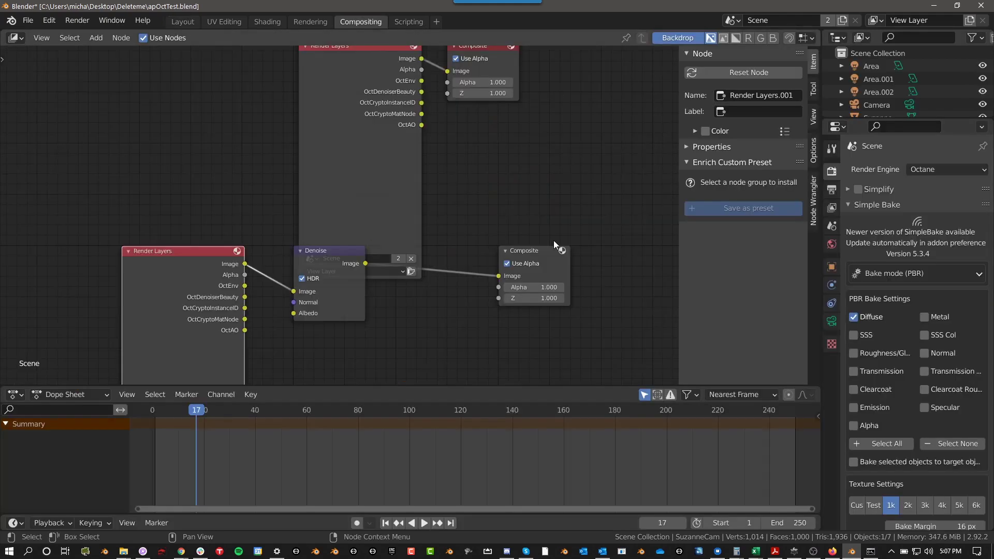
scroll(535, 251, down, 2)
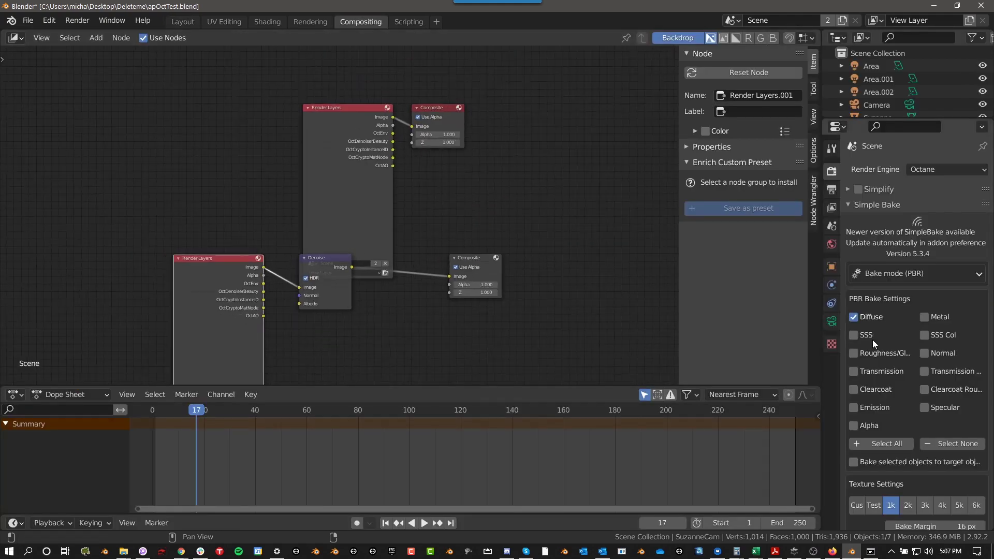
scroll(353, 149, up, 4)
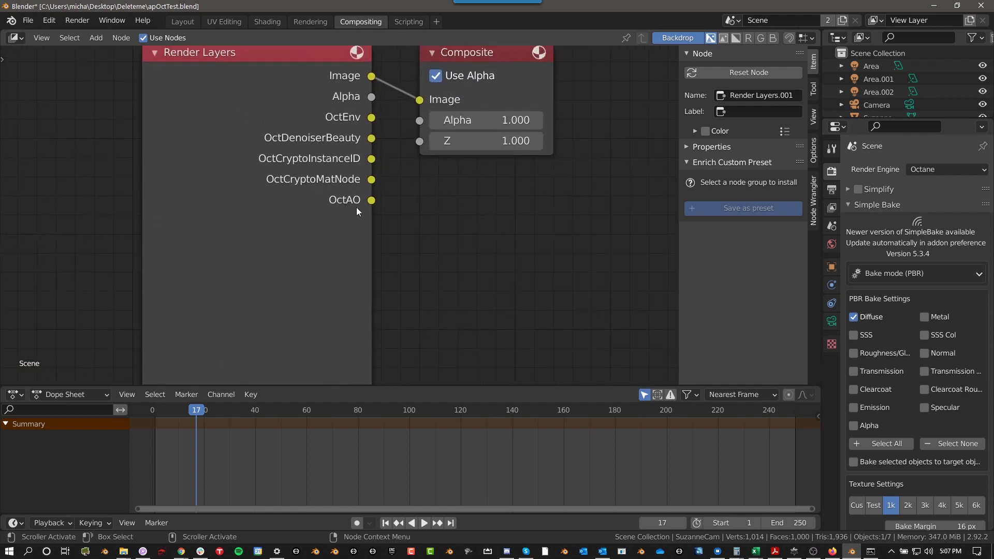
scroll(366, 200, down, 5)
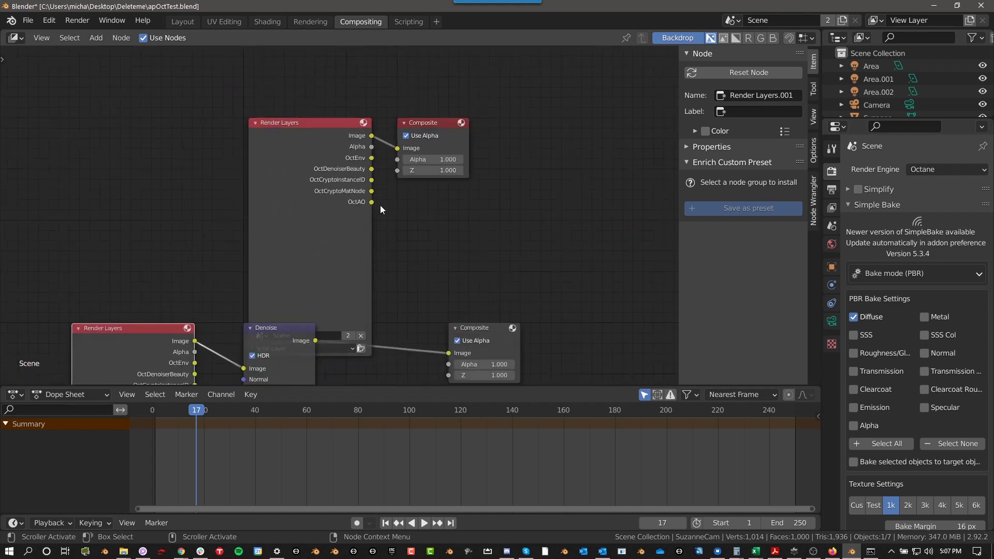
click(182, 22)
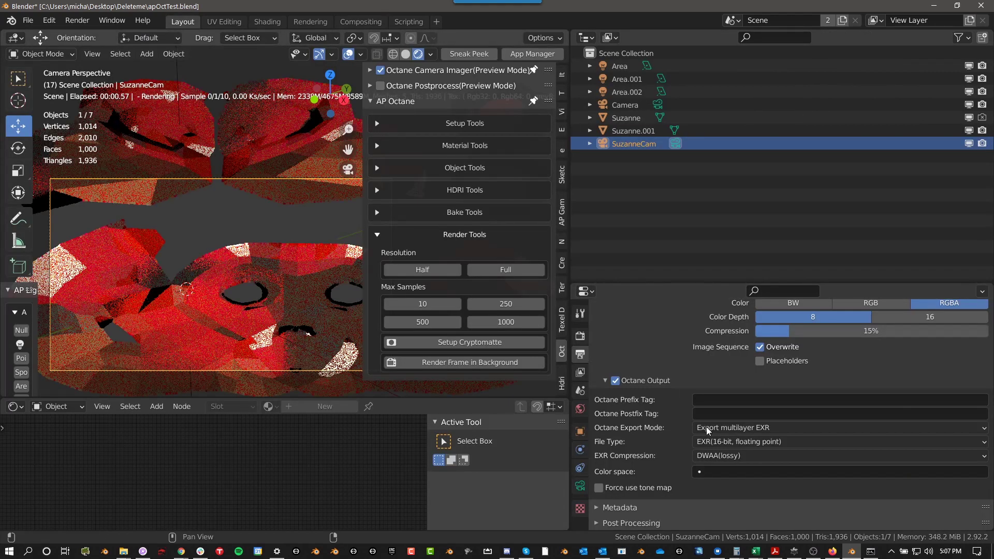
- Expand the Cryptomatte passes in the view layer settings and check which ones are enabled
click(580, 372)
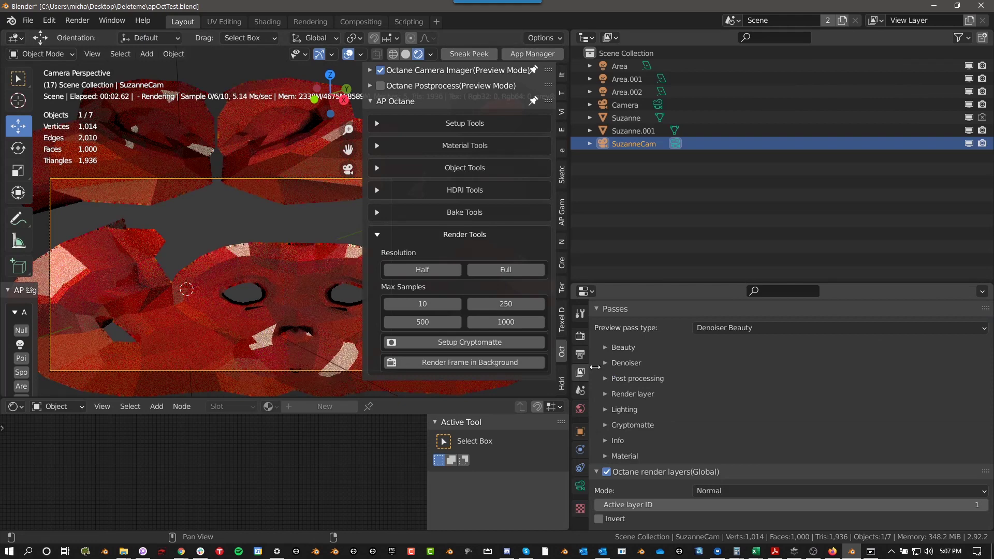
click(601, 426)
scroll(650, 397, down, 3)
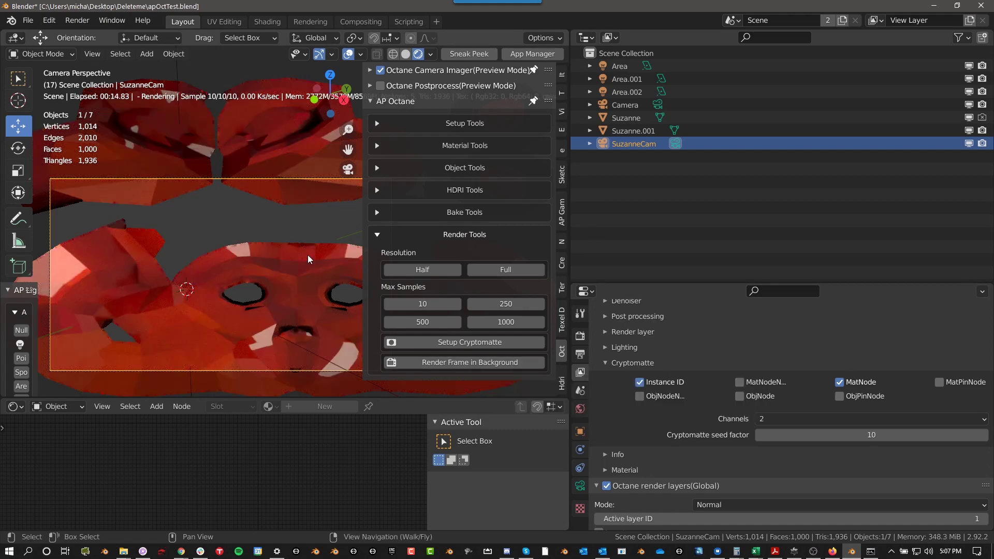
- Change the viewport to Solid shading and start Render Frame in Background
key(z)
click(380, 250)
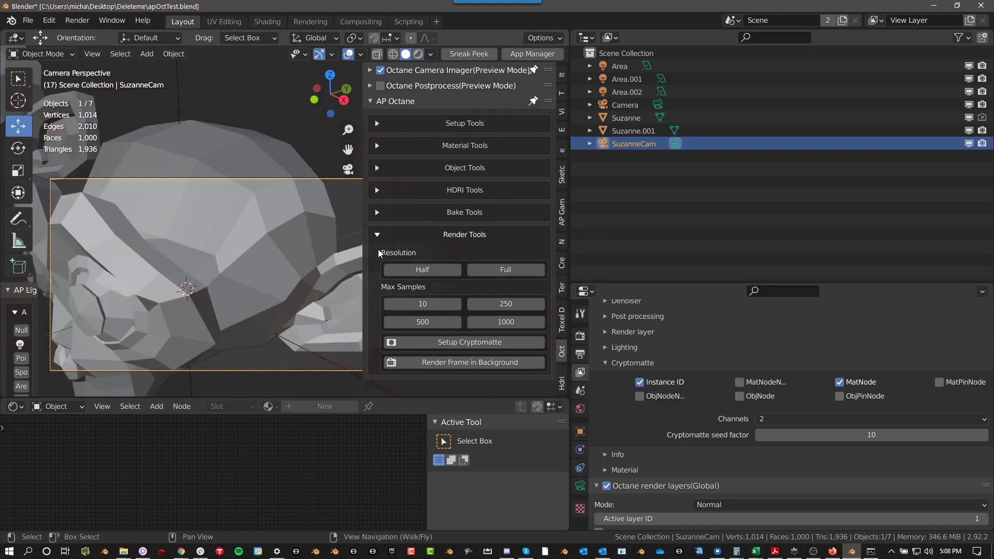
click(468, 362)
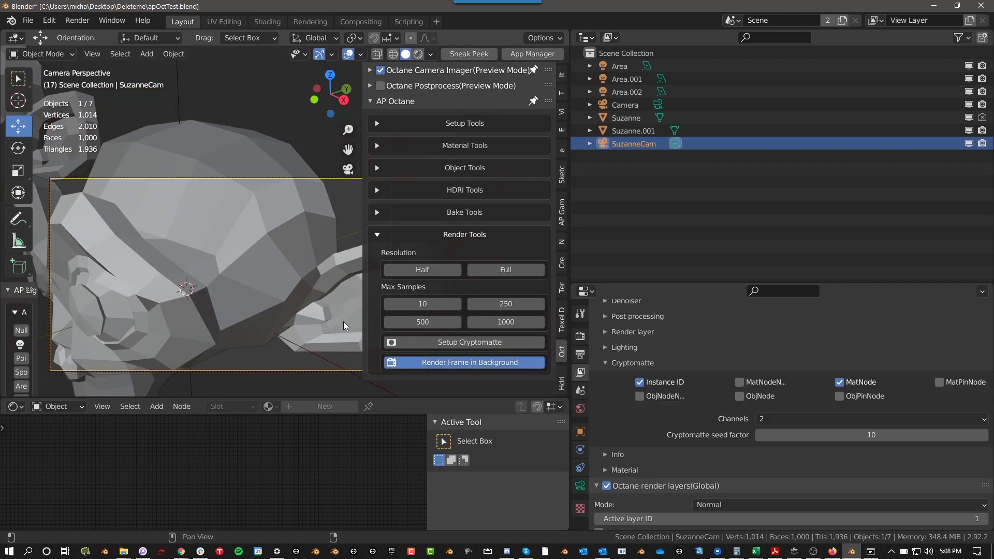